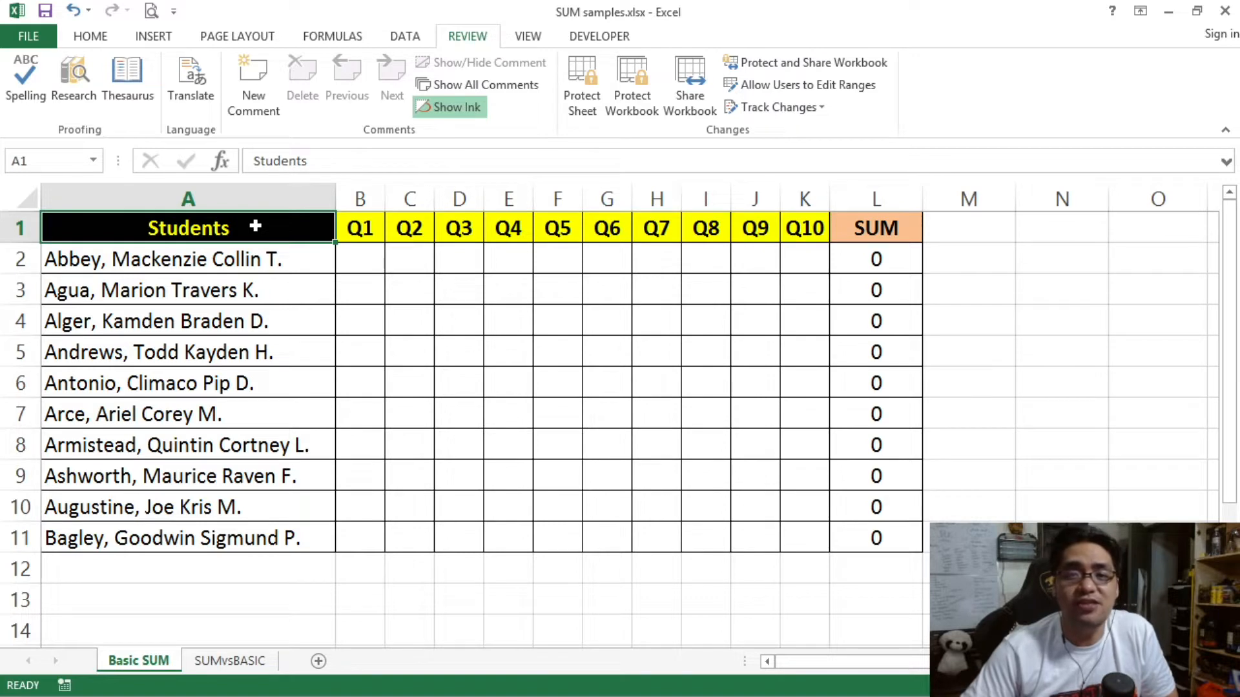
Step: Inspect the Students column, the Q1–Q10 score cells and the L2 SUM formula's range
drag(255, 226, 245, 539)
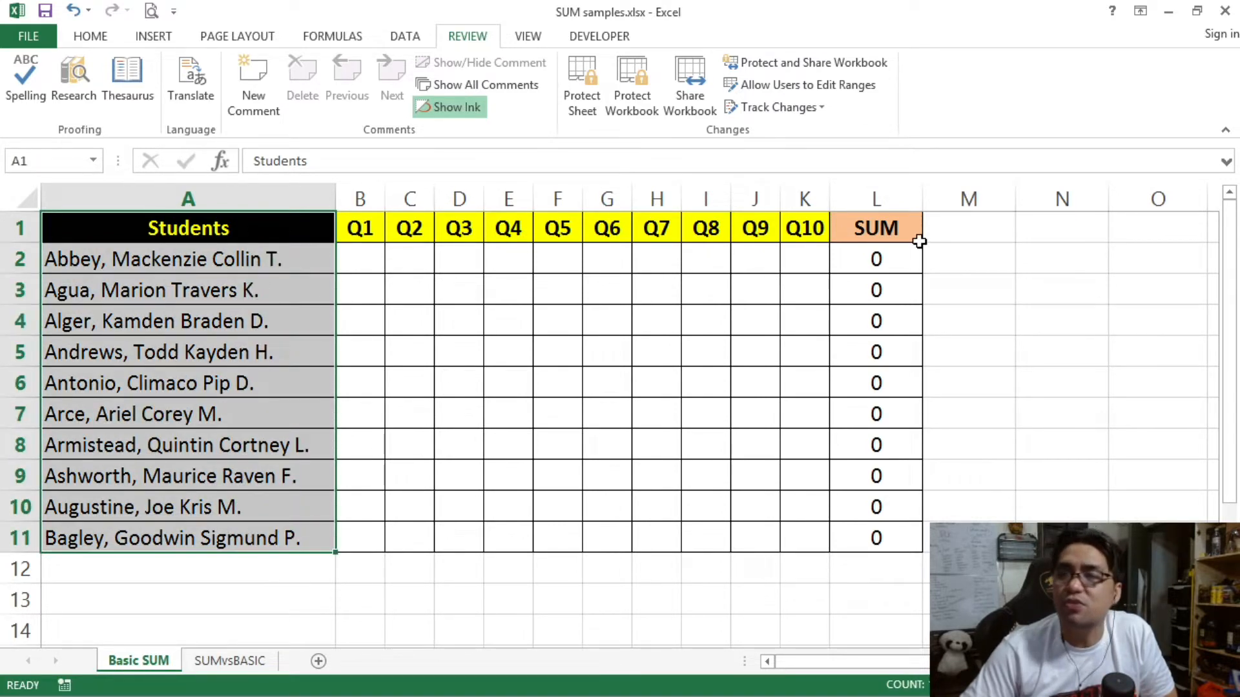
drag(358, 266, 807, 536)
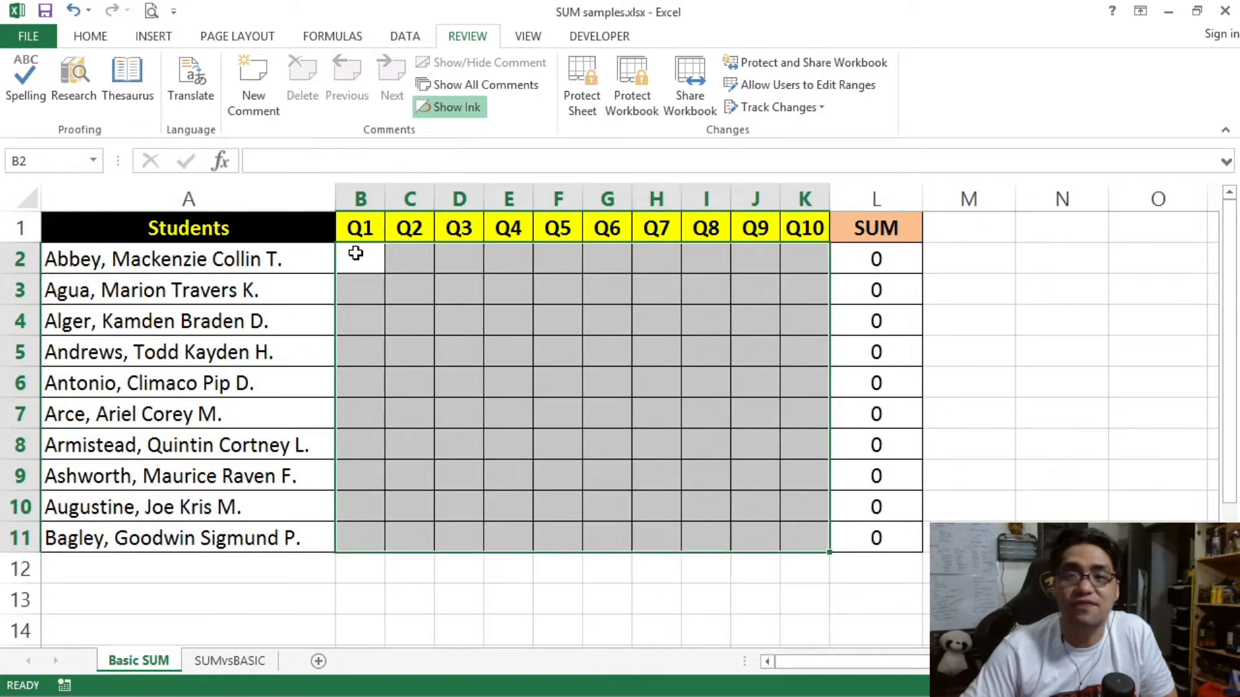
click(872, 258)
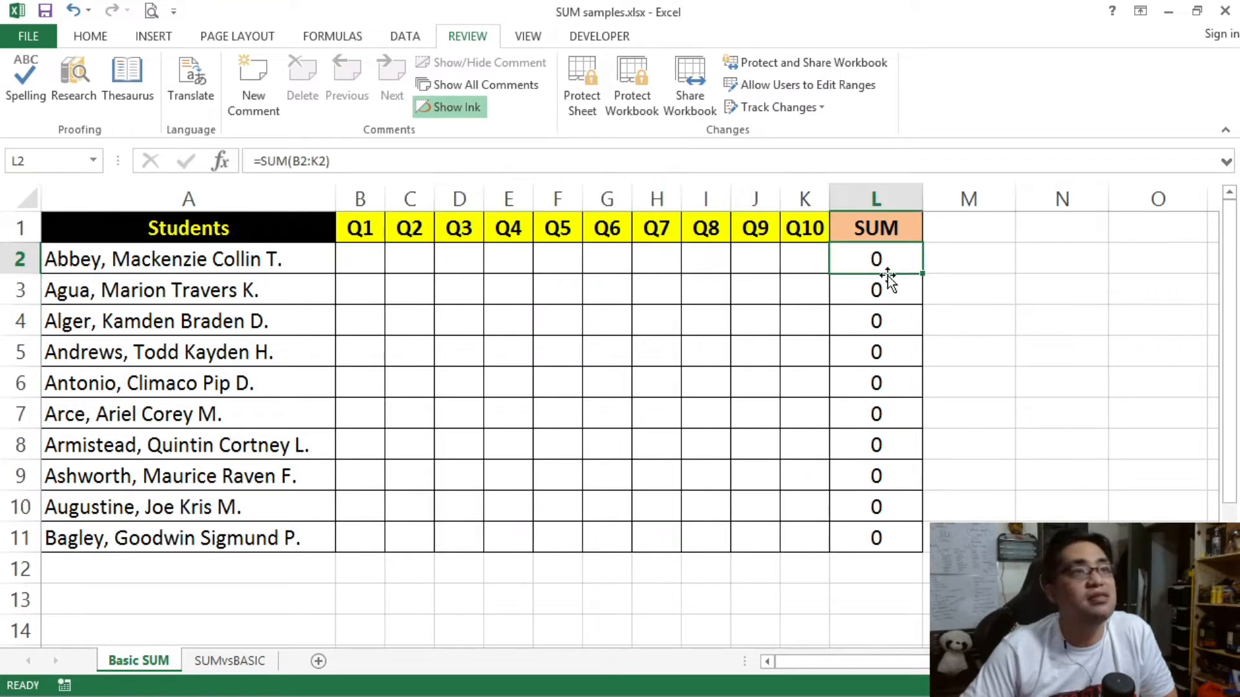
drag(877, 259, 877, 537)
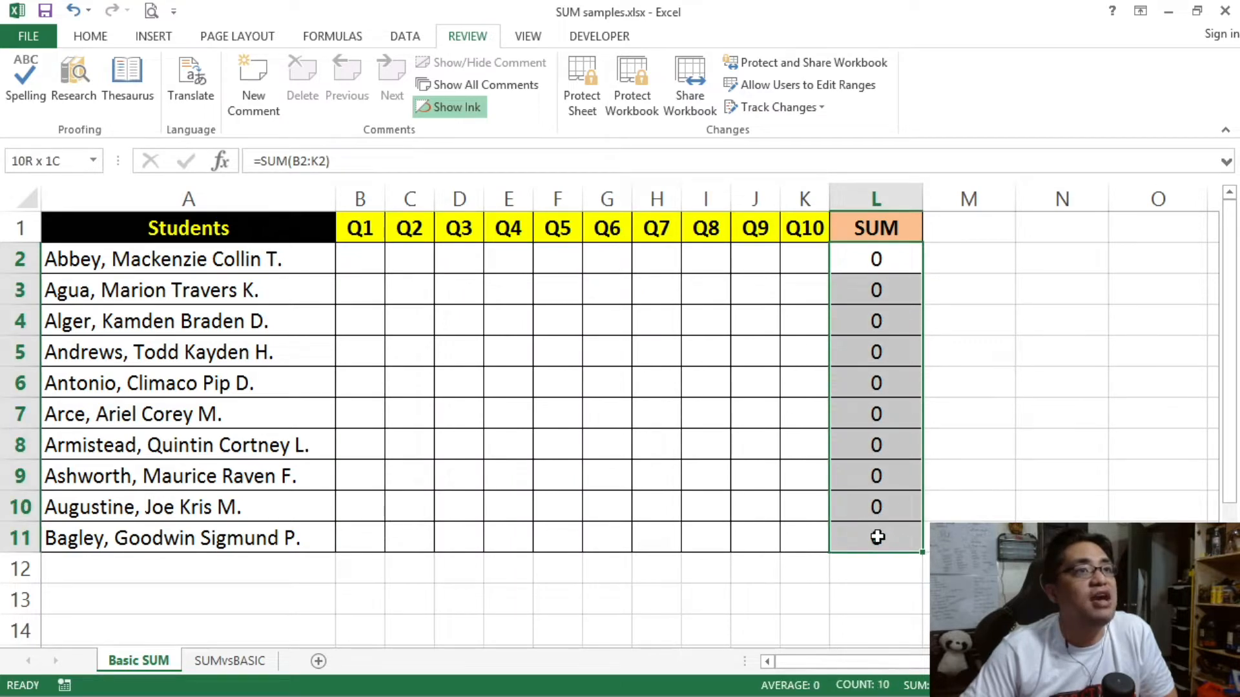
click(867, 258)
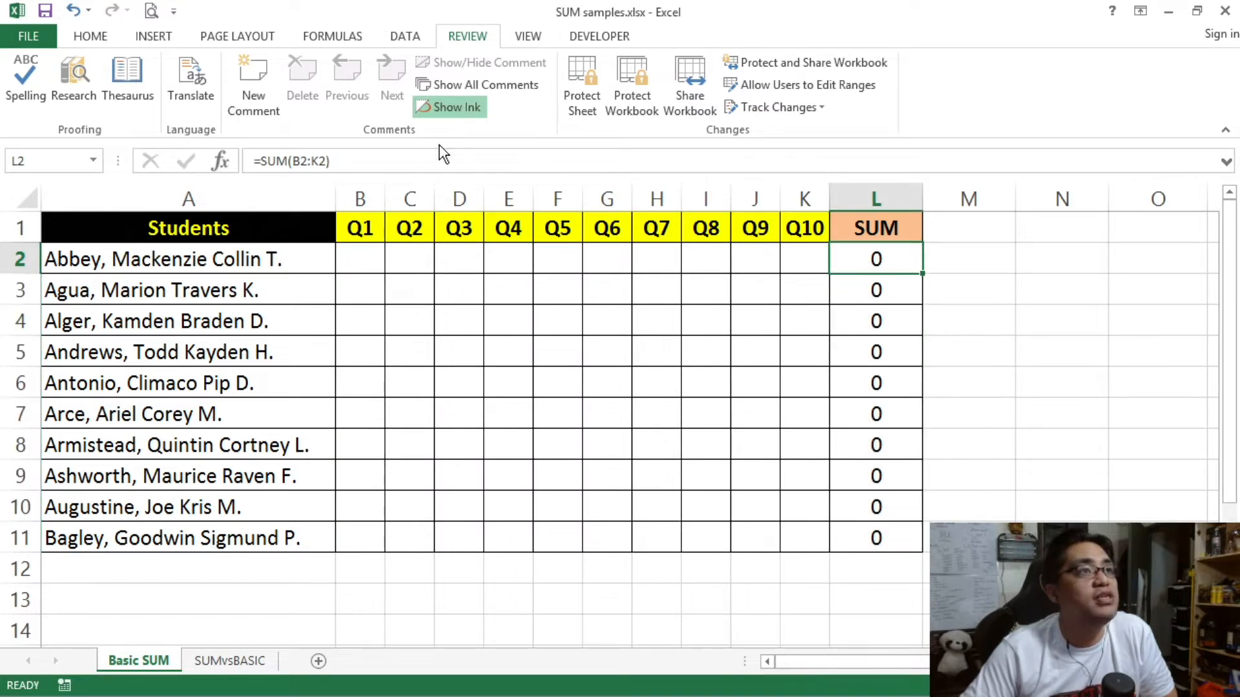
click(378, 155)
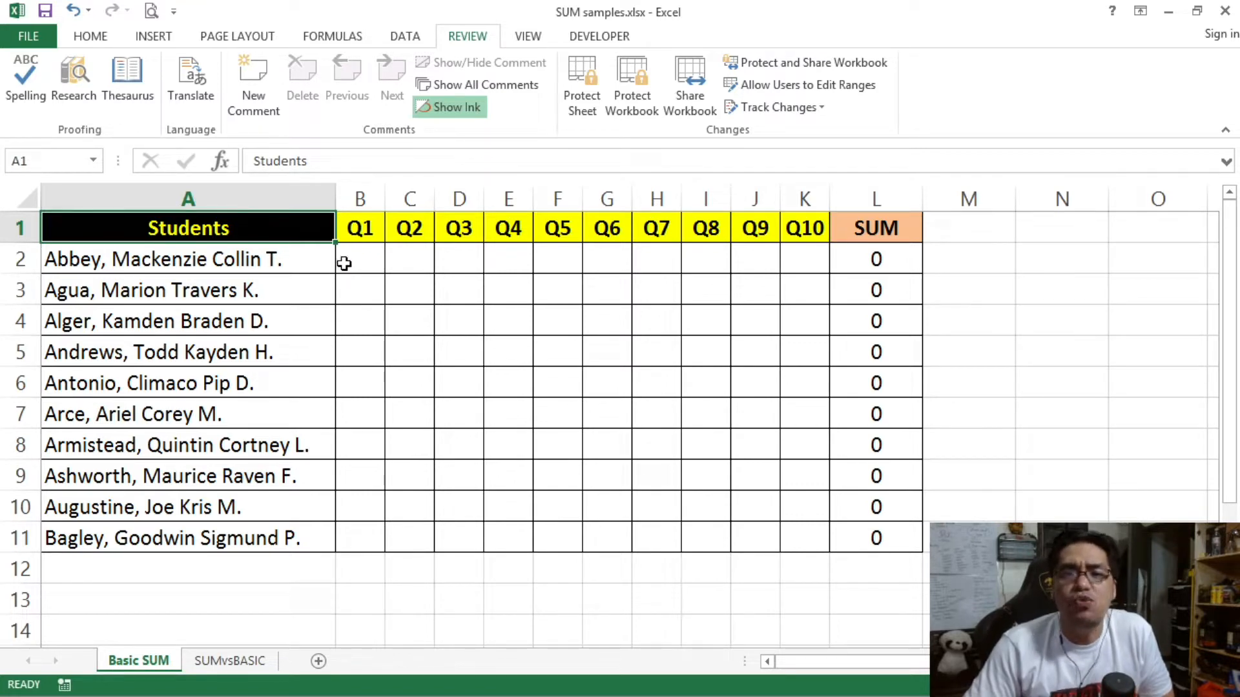
Step: Reselect the student names A2:A11, score range B2:K11 and Students header to show the layout
drag(303, 261, 290, 540)
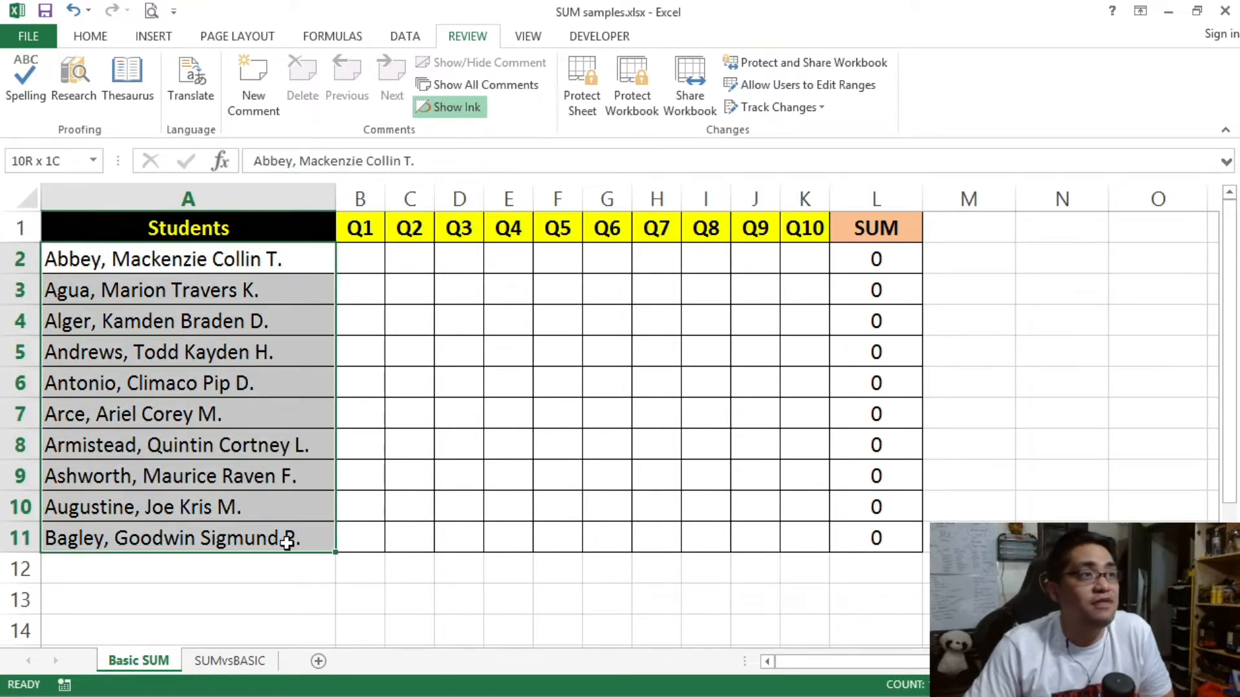
drag(238, 259, 250, 536)
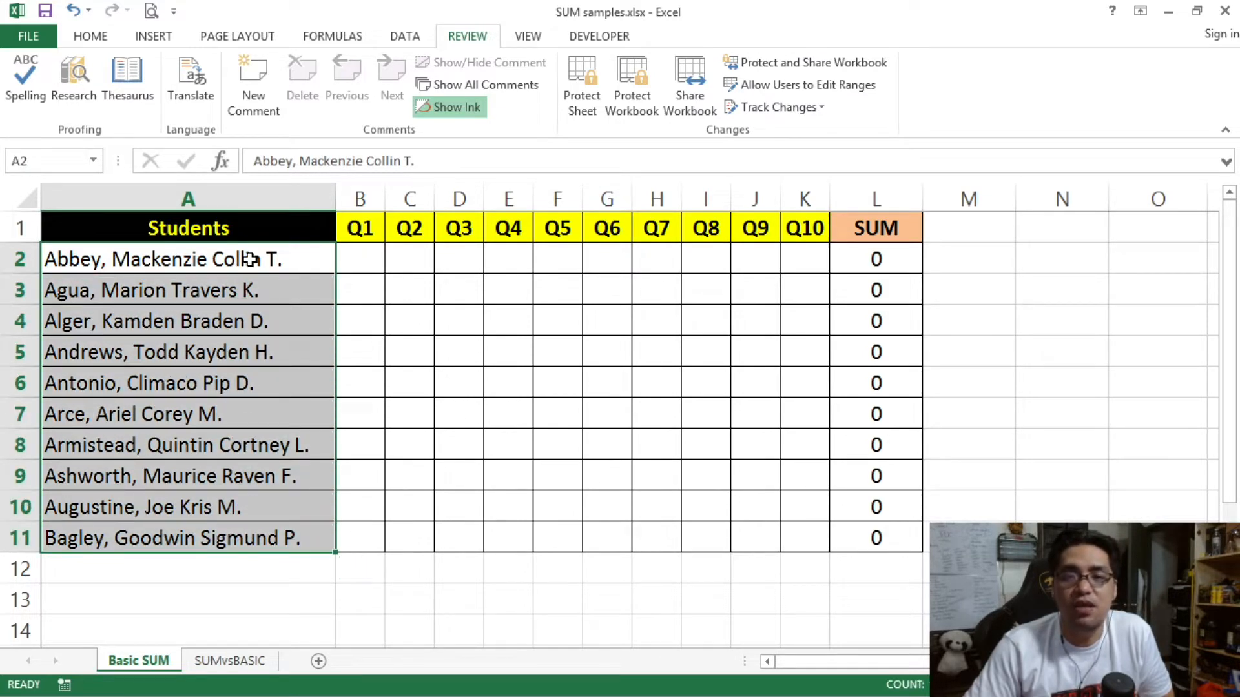
click(859, 257)
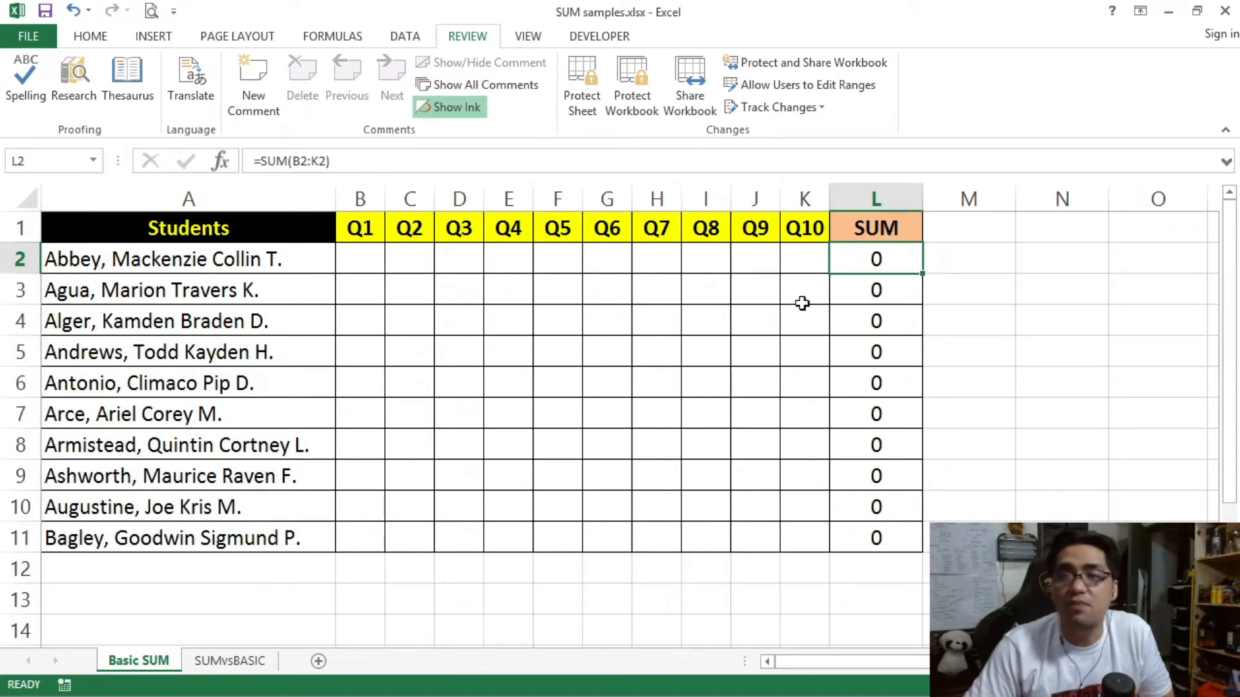
drag(366, 266, 809, 539)
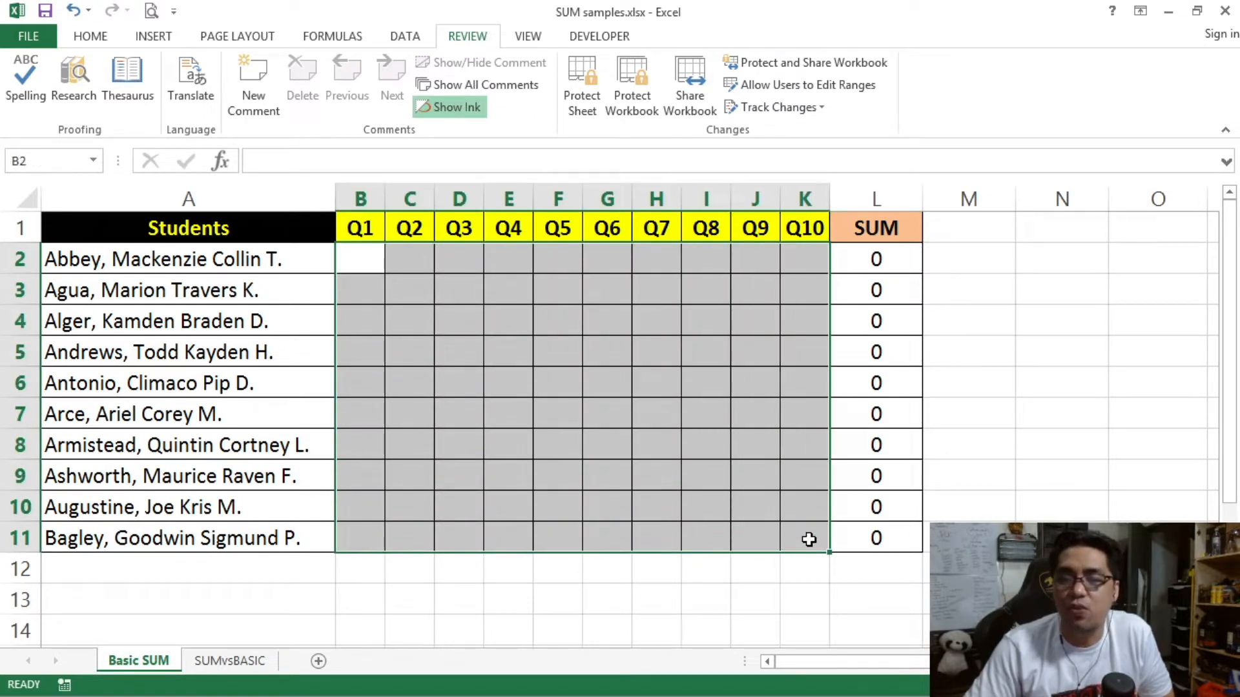
click(250, 231)
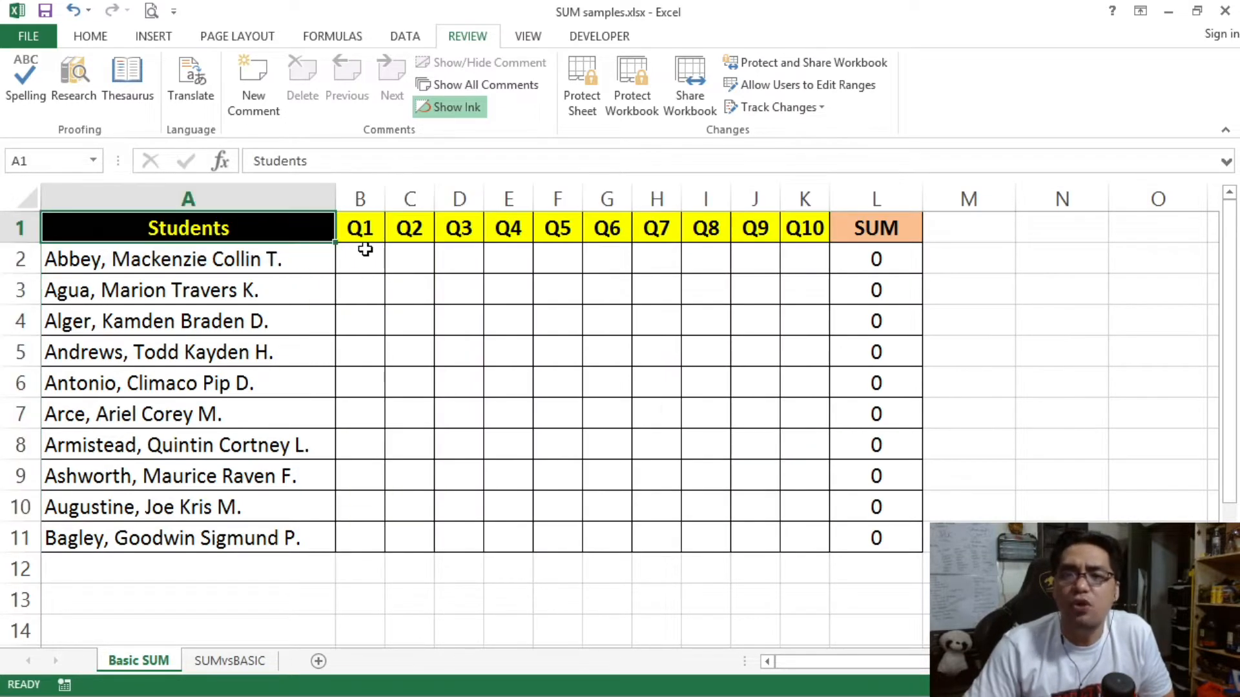
drag(286, 229, 300, 538)
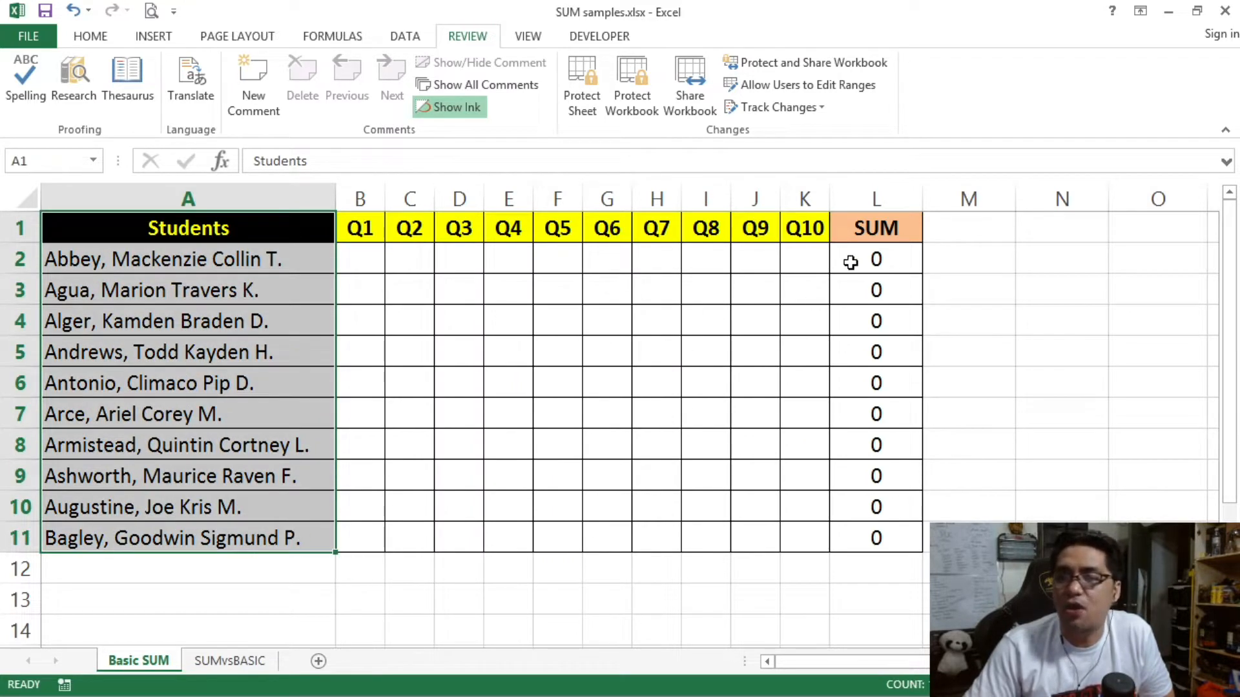
drag(365, 266, 783, 529)
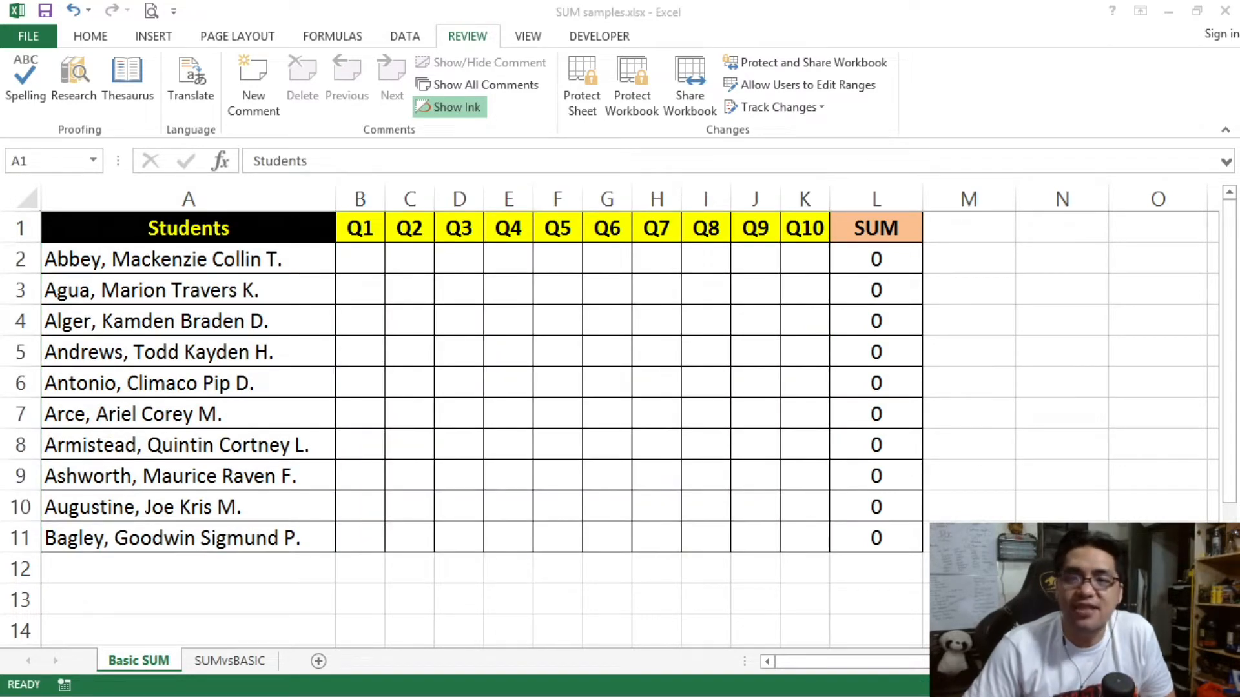
click(225, 221)
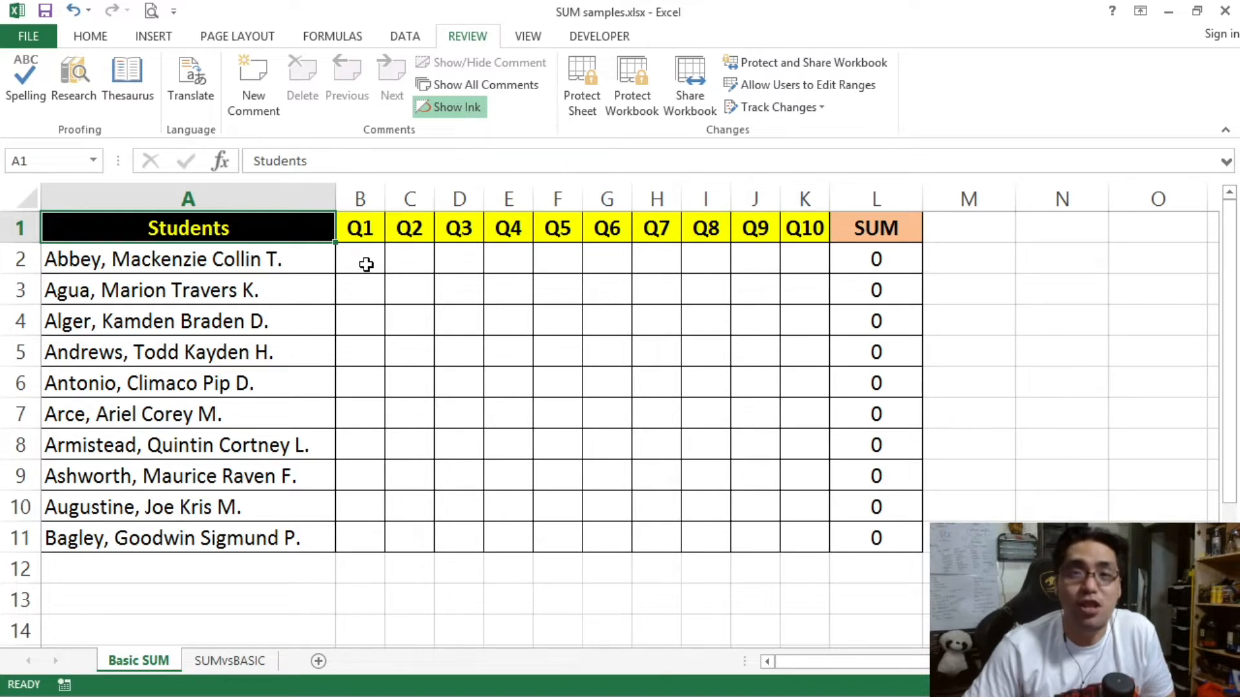
drag(312, 259, 291, 533)
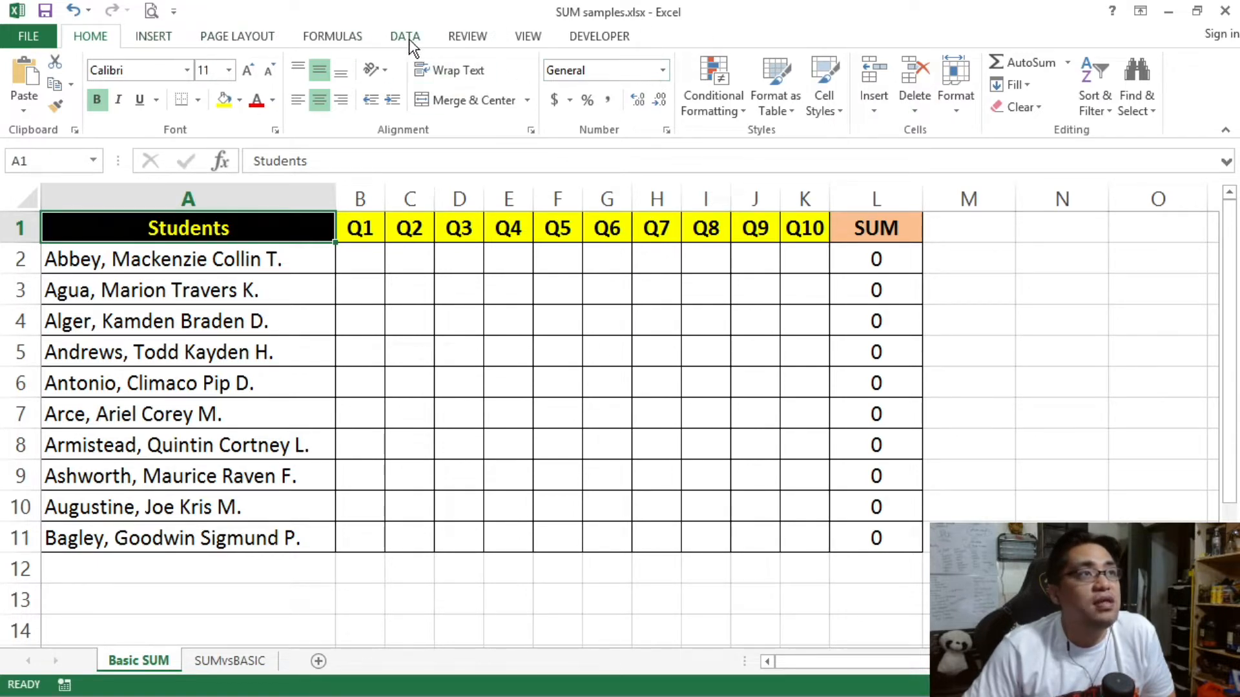
Step: Protect Basic SUM with no password, keeping locked and unlocked cell selection allowed
click(463, 39)
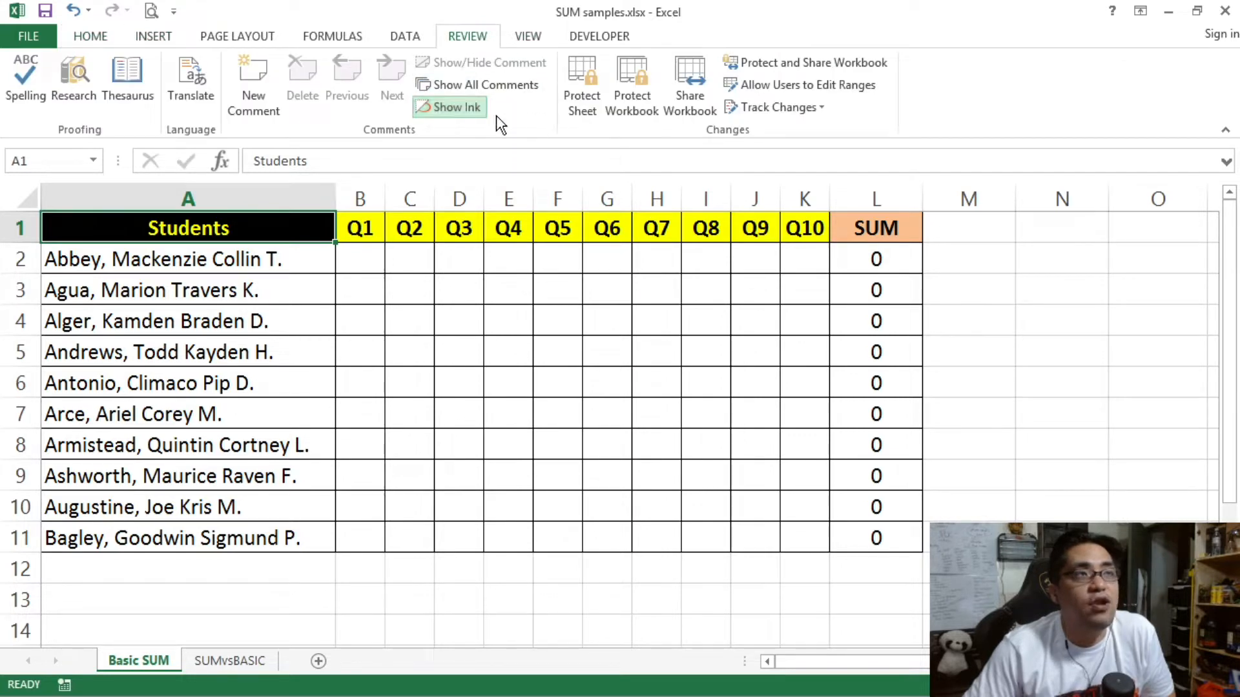
click(582, 97)
drag(841, 156, 649, 103)
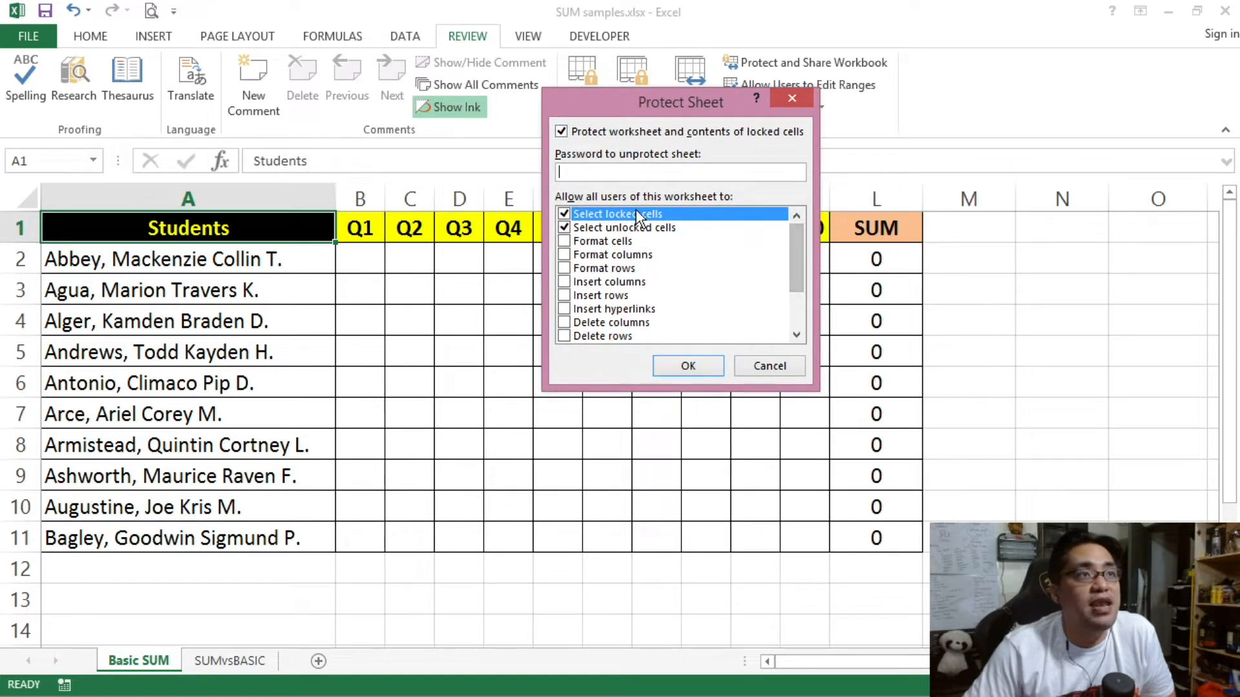
mouse_move(793, 265)
mouse_down()
mouse_move(804, 315)
mouse_move(795, 244)
mouse_up()
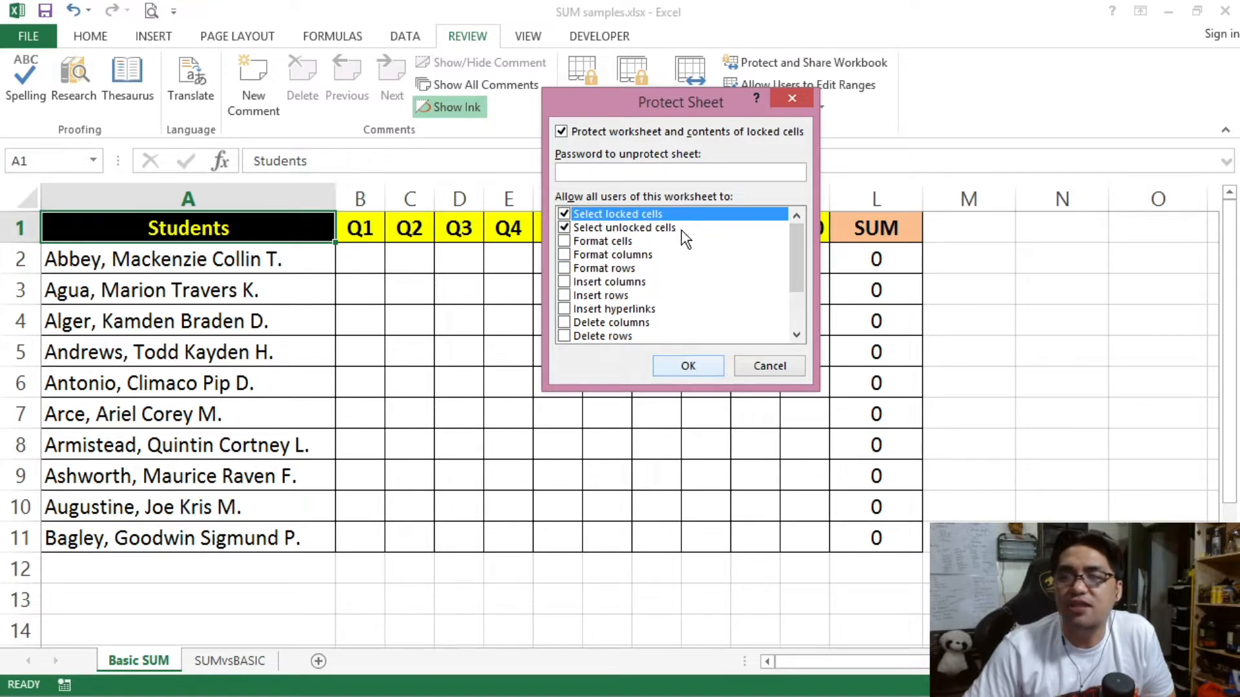
click(710, 363)
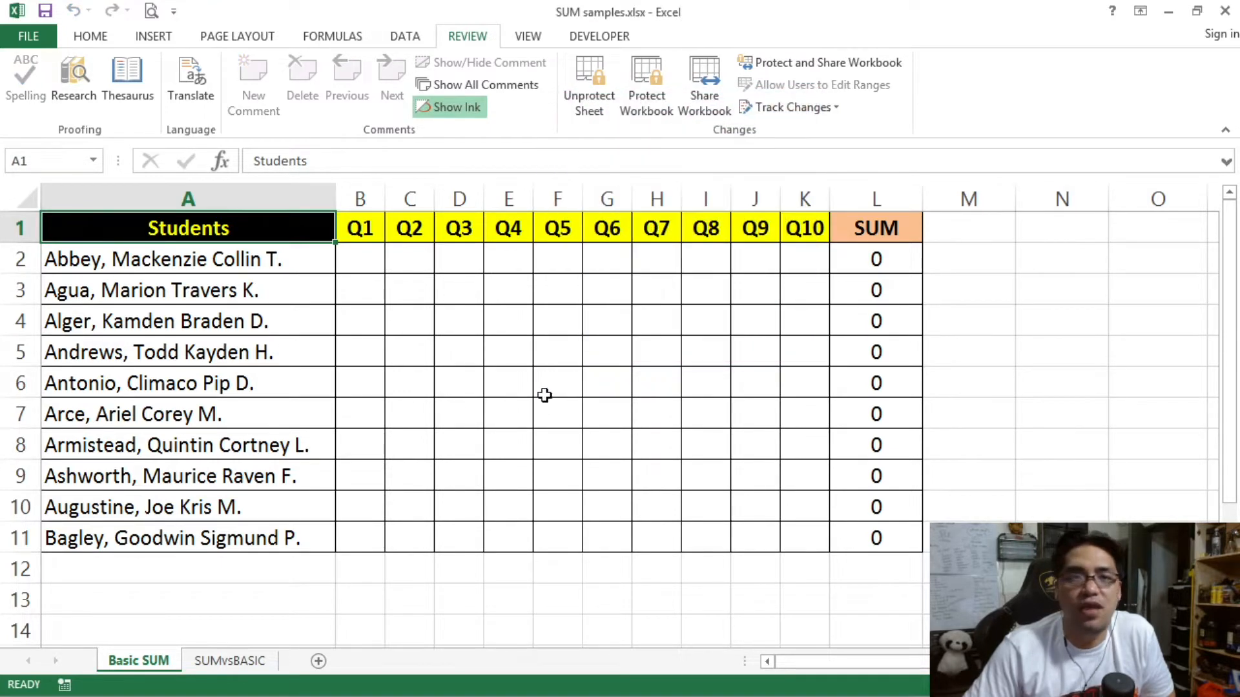
click(360, 259)
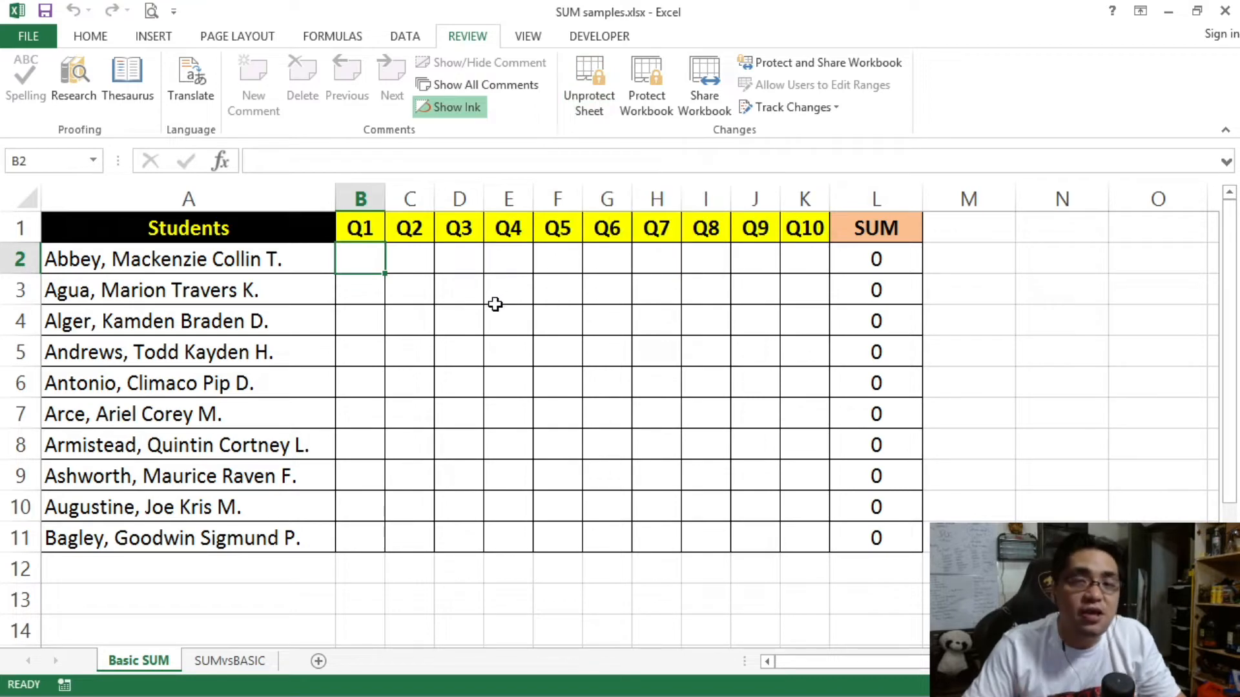
click(288, 263)
text(asdadad)
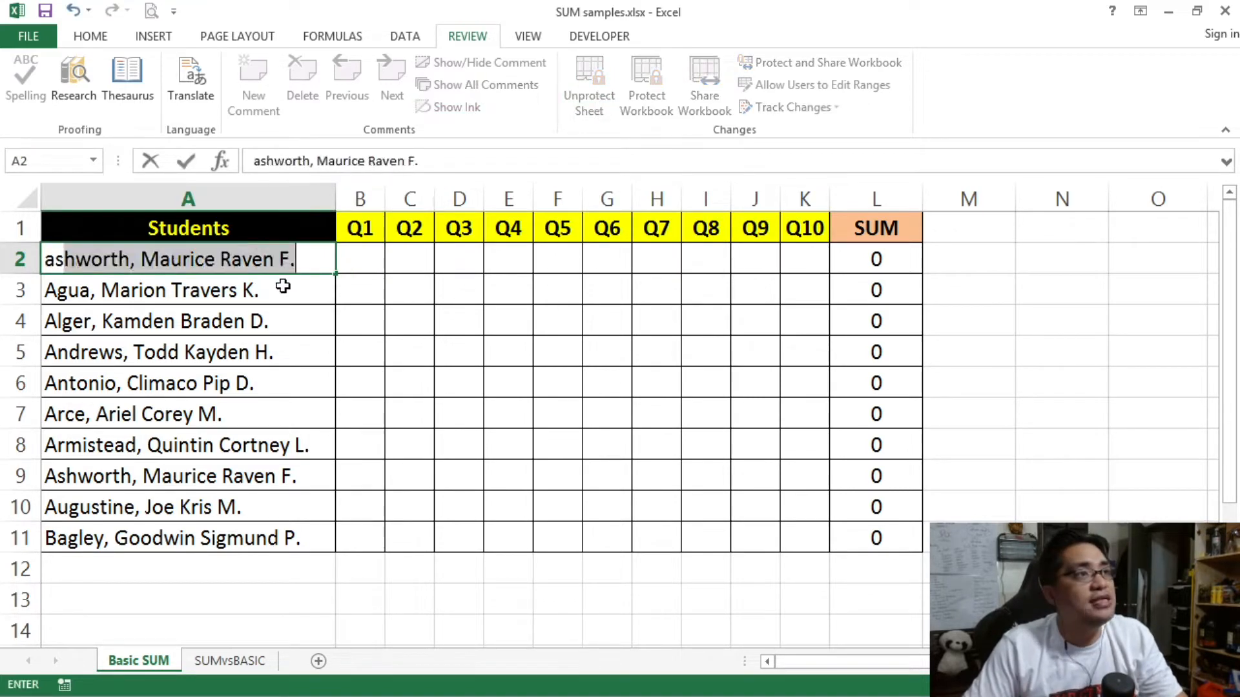
click(265, 322)
text(asdadas)
click(230, 297)
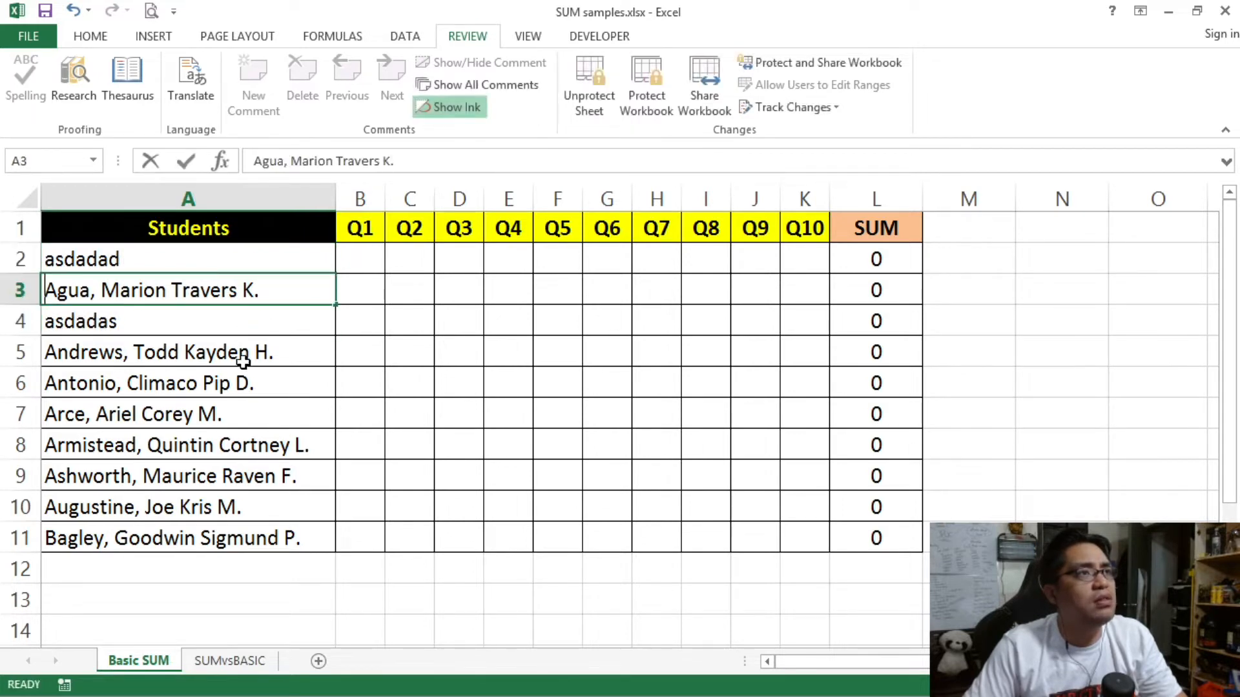
text(asdadas)
click(239, 383)
text(asdada)
click(237, 446)
text(asdada)
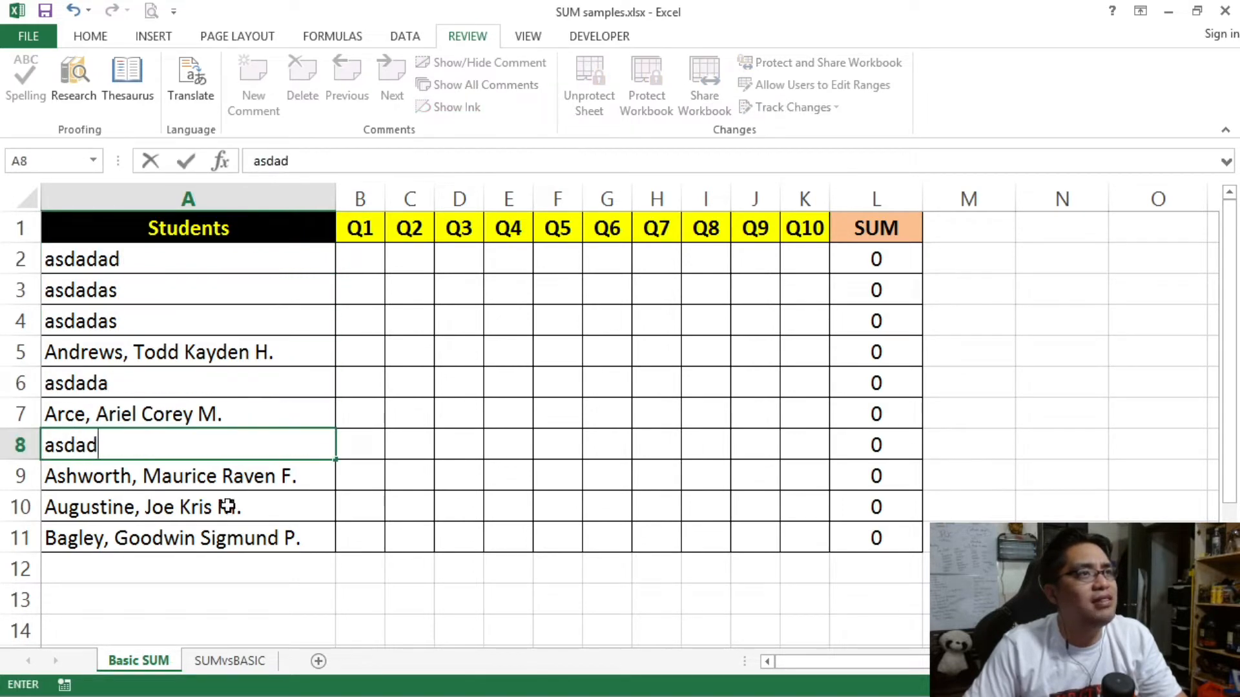
click(230, 507)
text(asdadsa)
click(238, 538)
text(asdada)
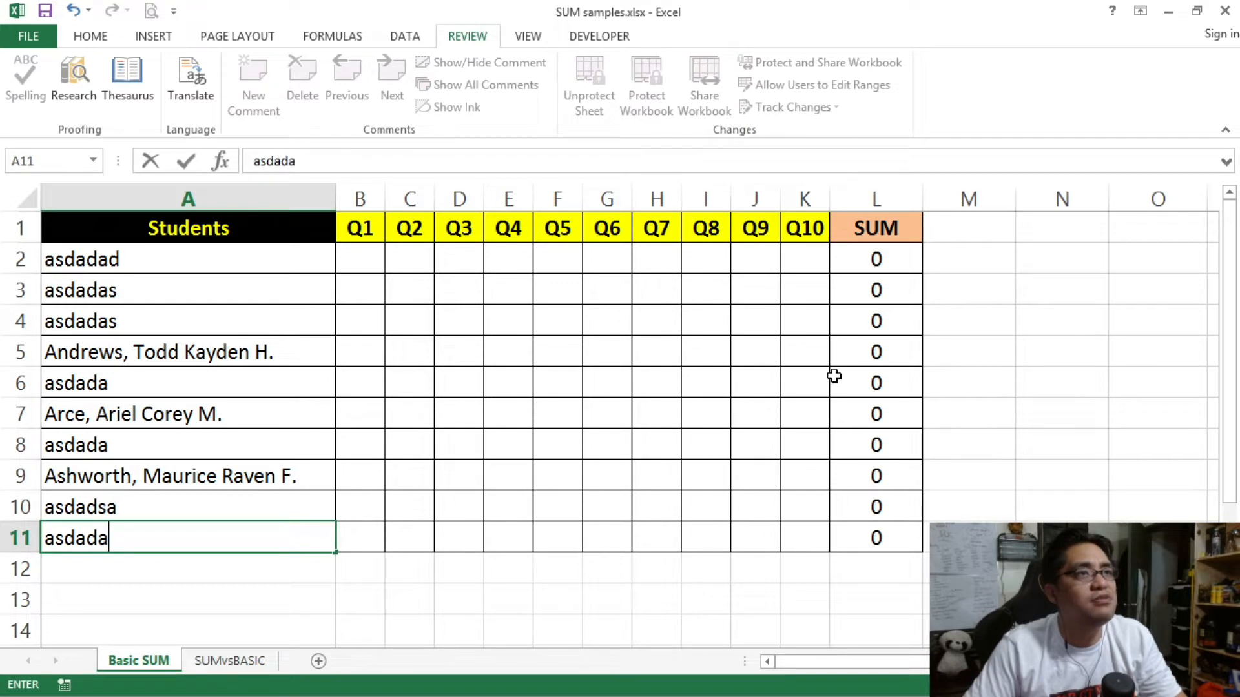
click(894, 356)
text(asdadas)
click(906, 469)
text(asdadasd)
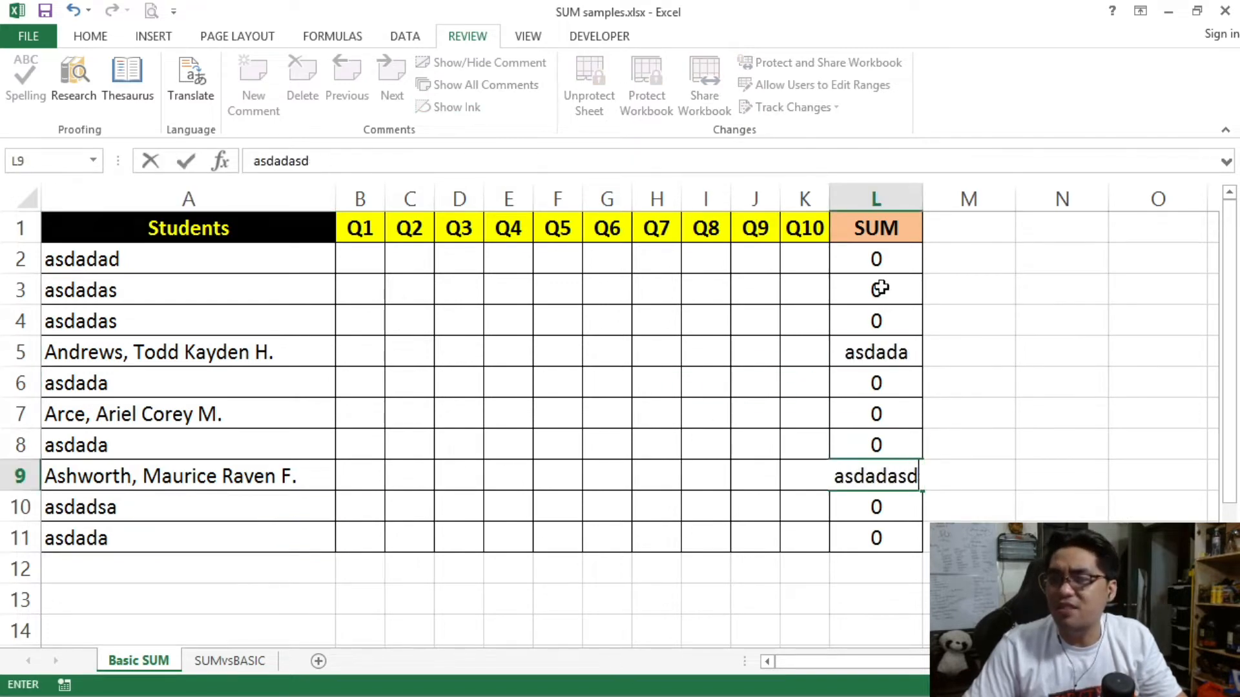
click(880, 284)
text(asdada)
click(885, 402)
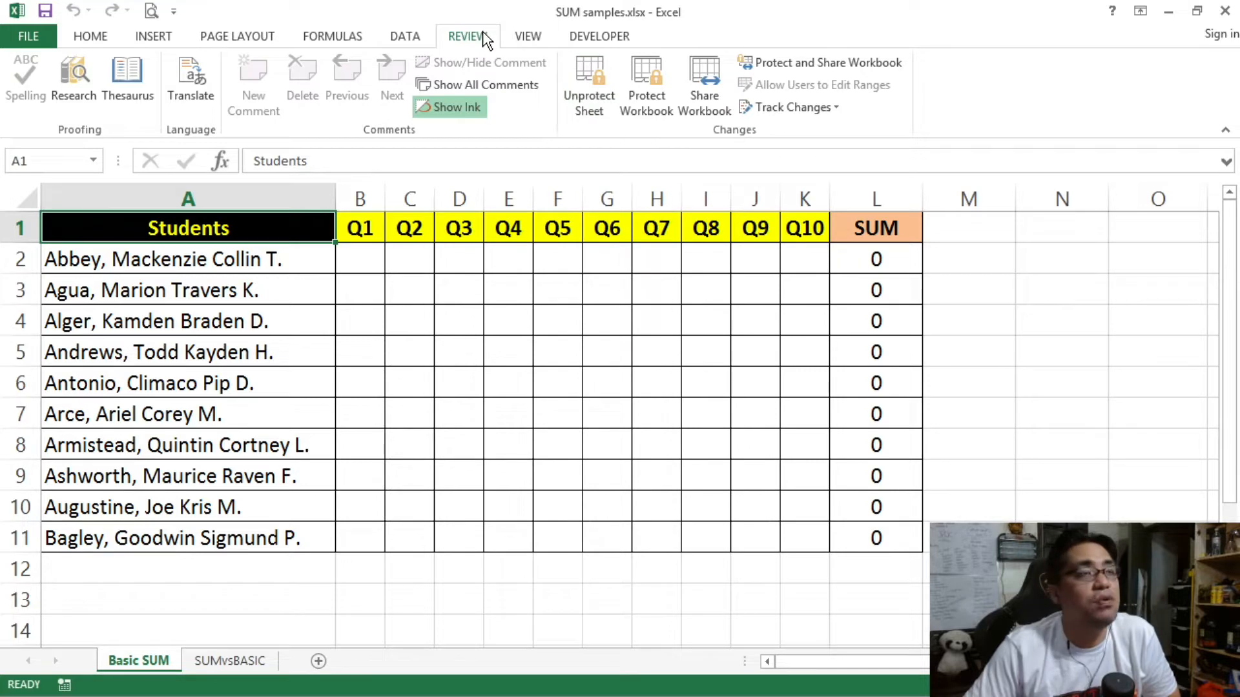
Step: Choose Unprotect Sheet on the Review ribbon for the Basic SUM sheet
click(610, 100)
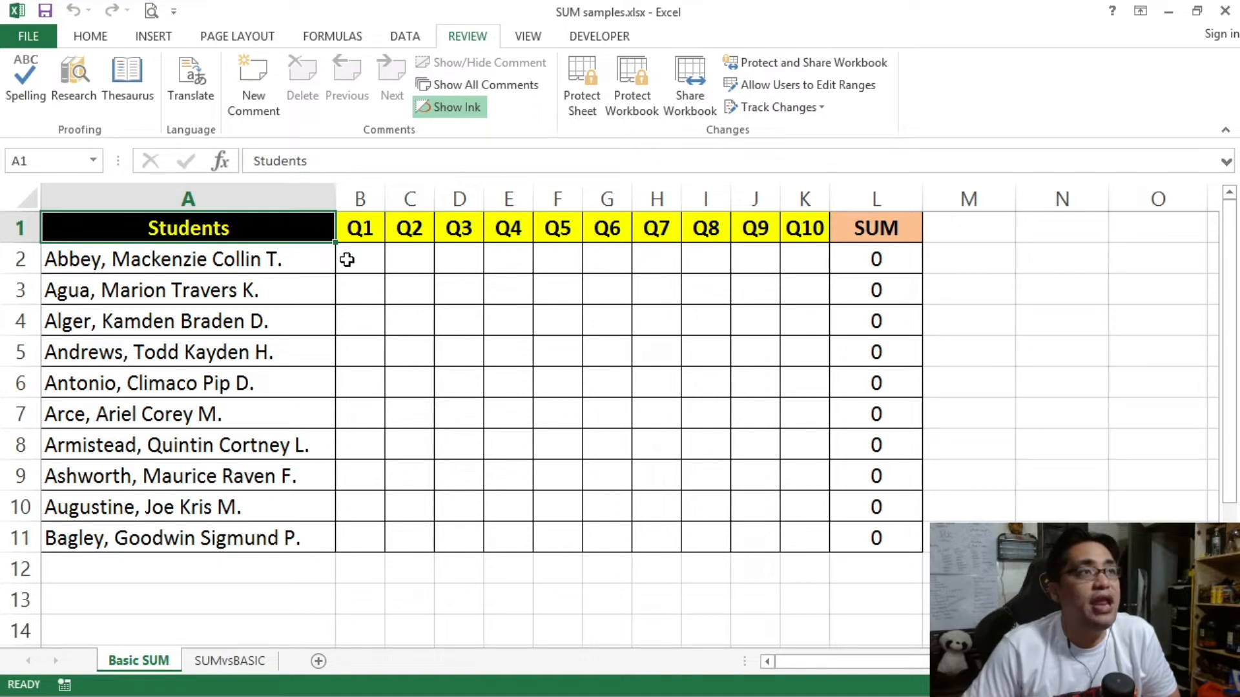
Step: Open Format Cells for cell A1 and browse the Number, Alignment, Font, Border and Fill tabs
right_click(300, 232)
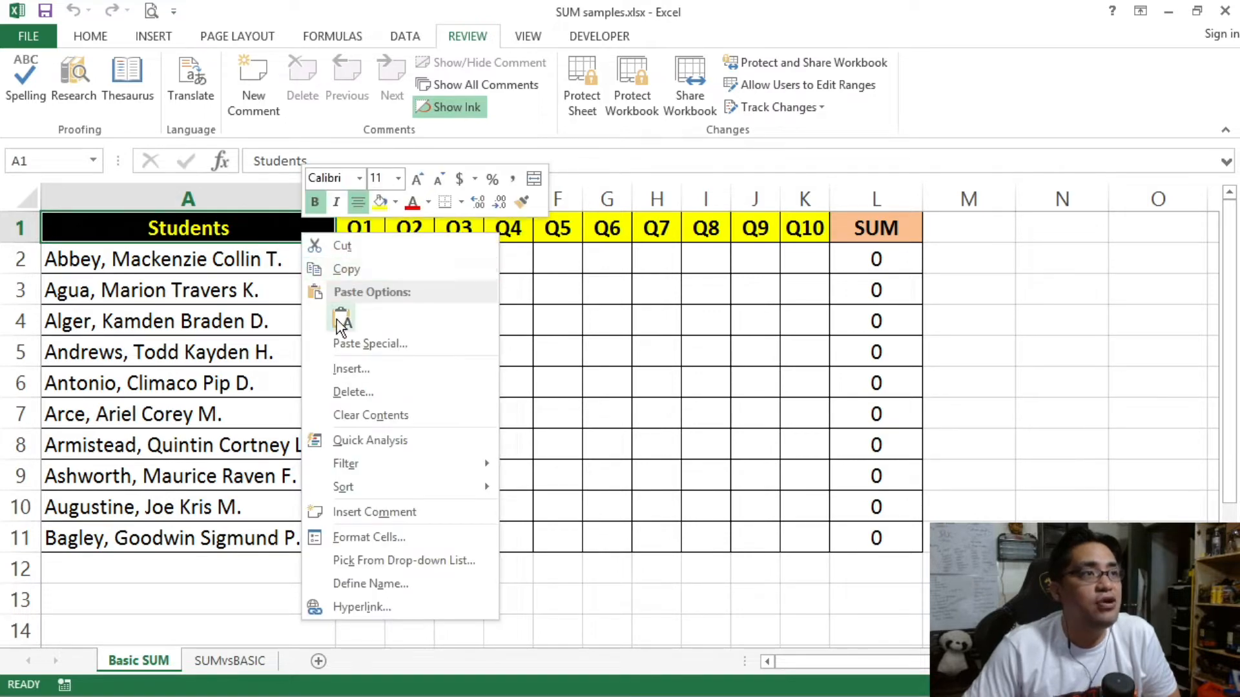
click(388, 528)
drag(396, 215, 503, 187)
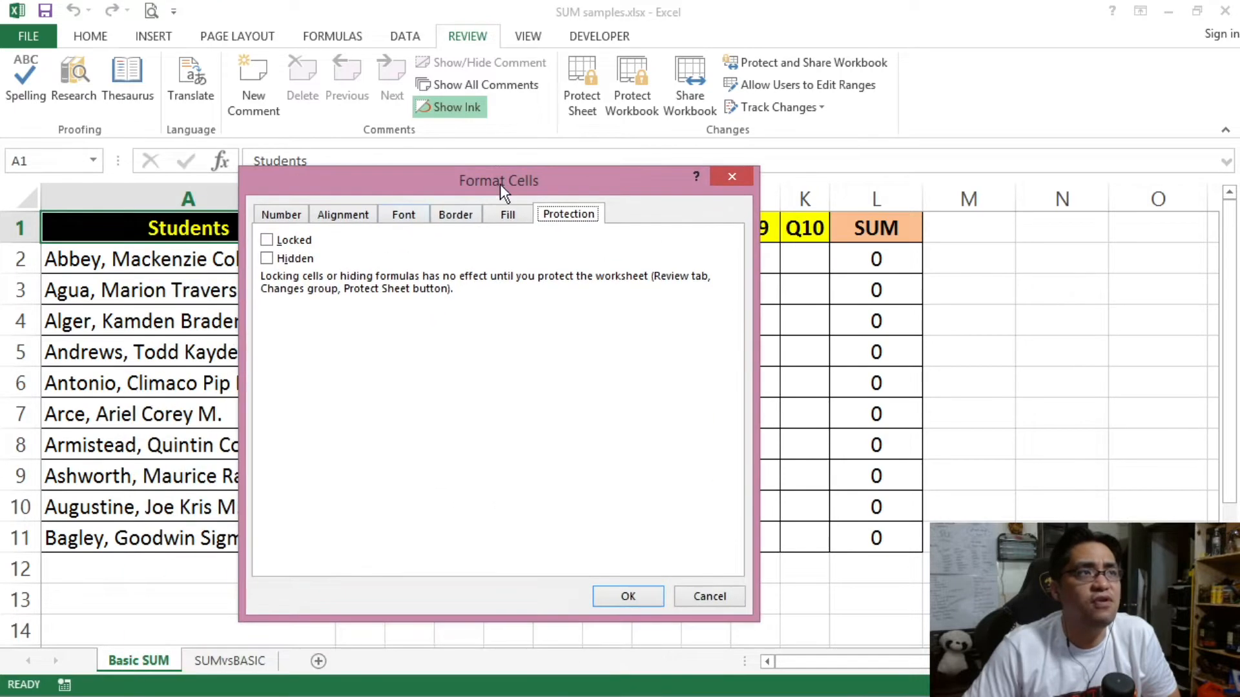
click(305, 215)
click(348, 214)
click(404, 214)
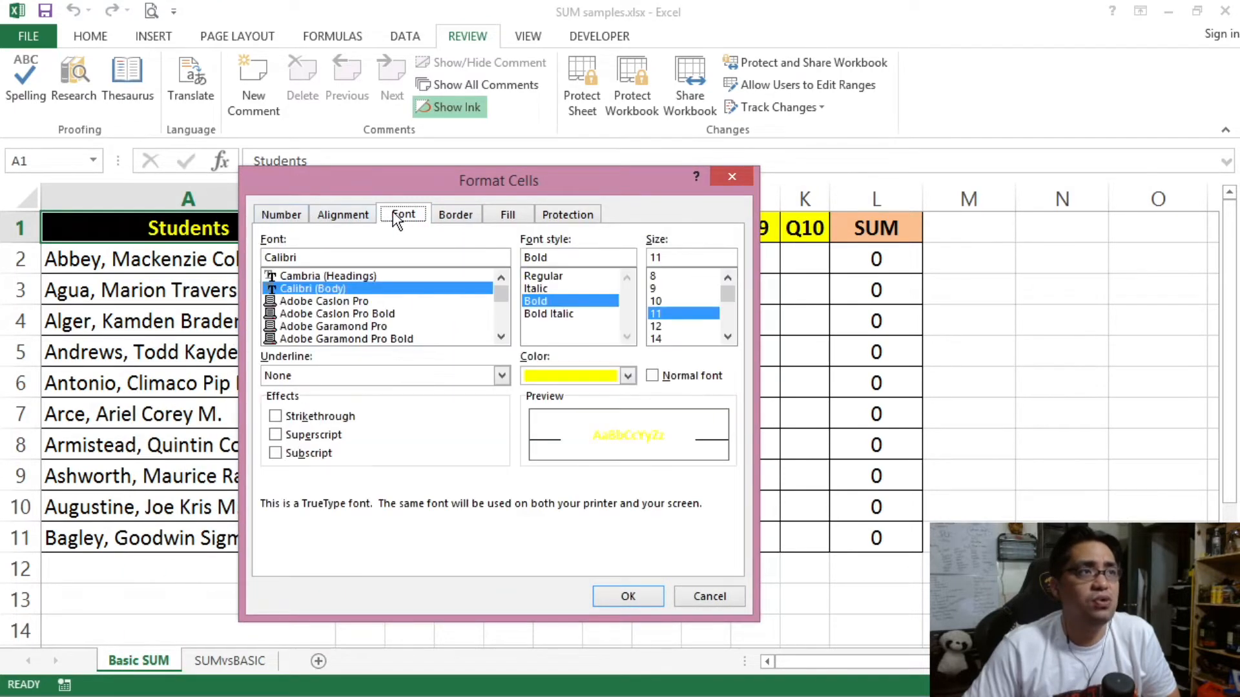
click(285, 215)
click(332, 216)
click(404, 214)
click(462, 215)
click(508, 216)
Step: Tick Locked on the Protection tab and apply it
click(567, 214)
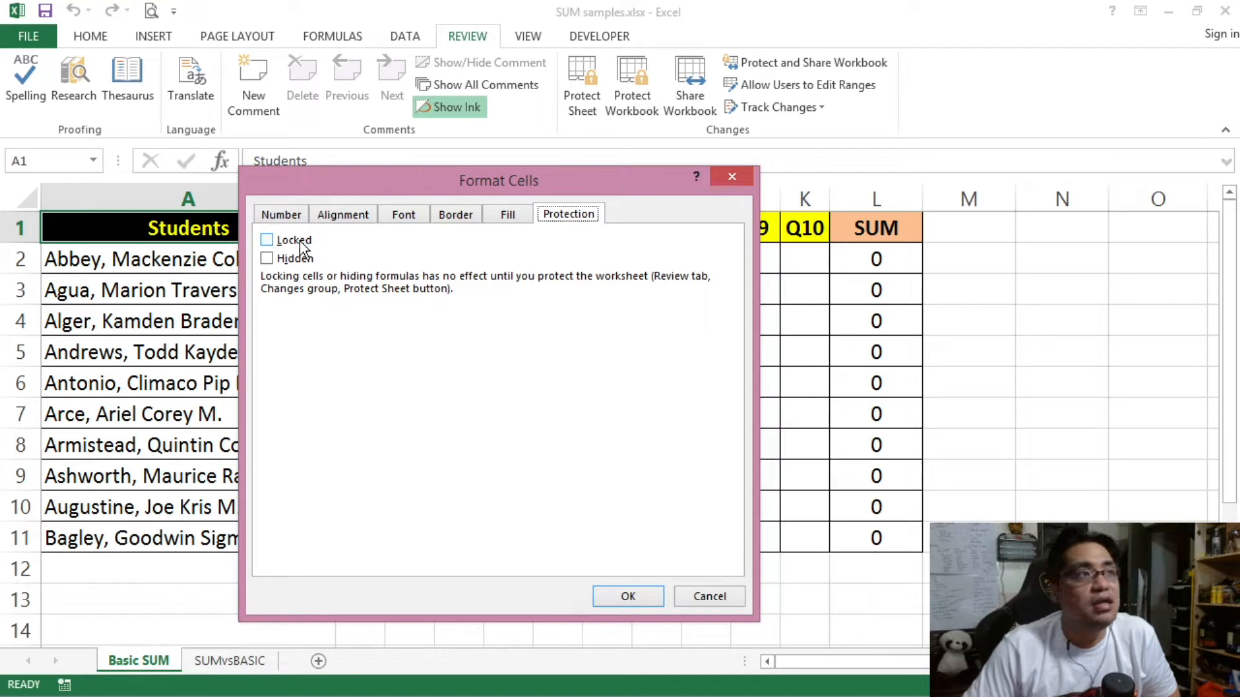
click(267, 243)
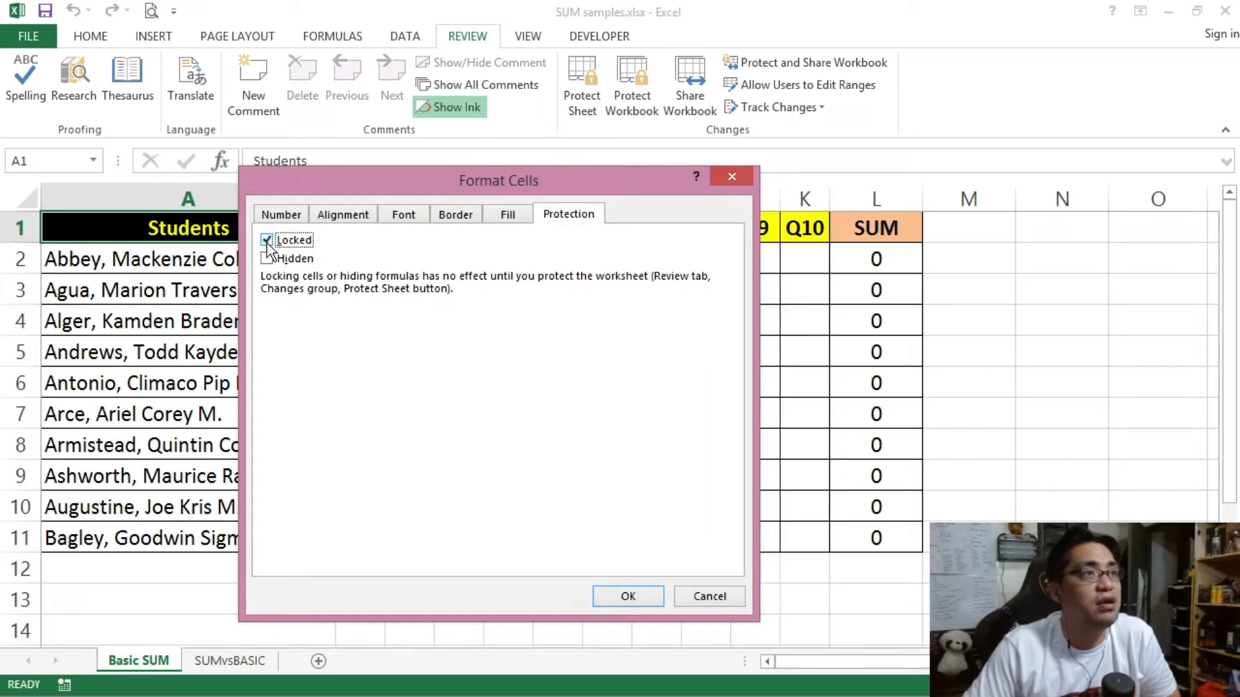
click(630, 596)
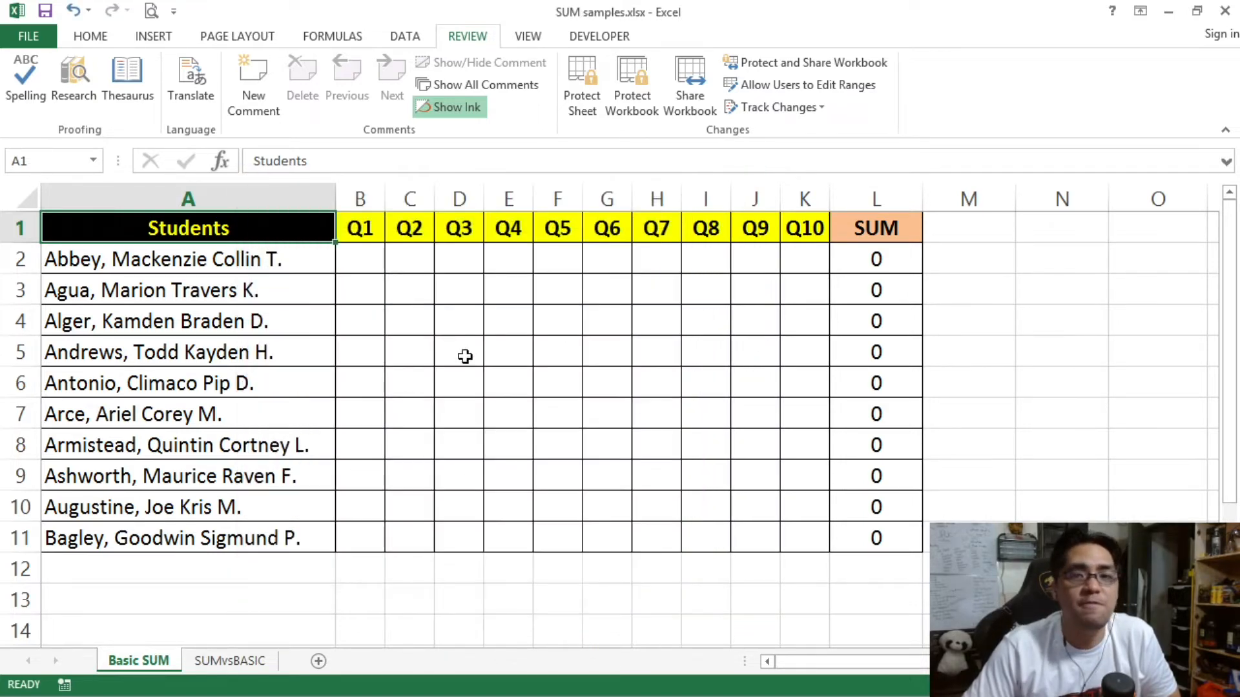
click(277, 255)
click(216, 230)
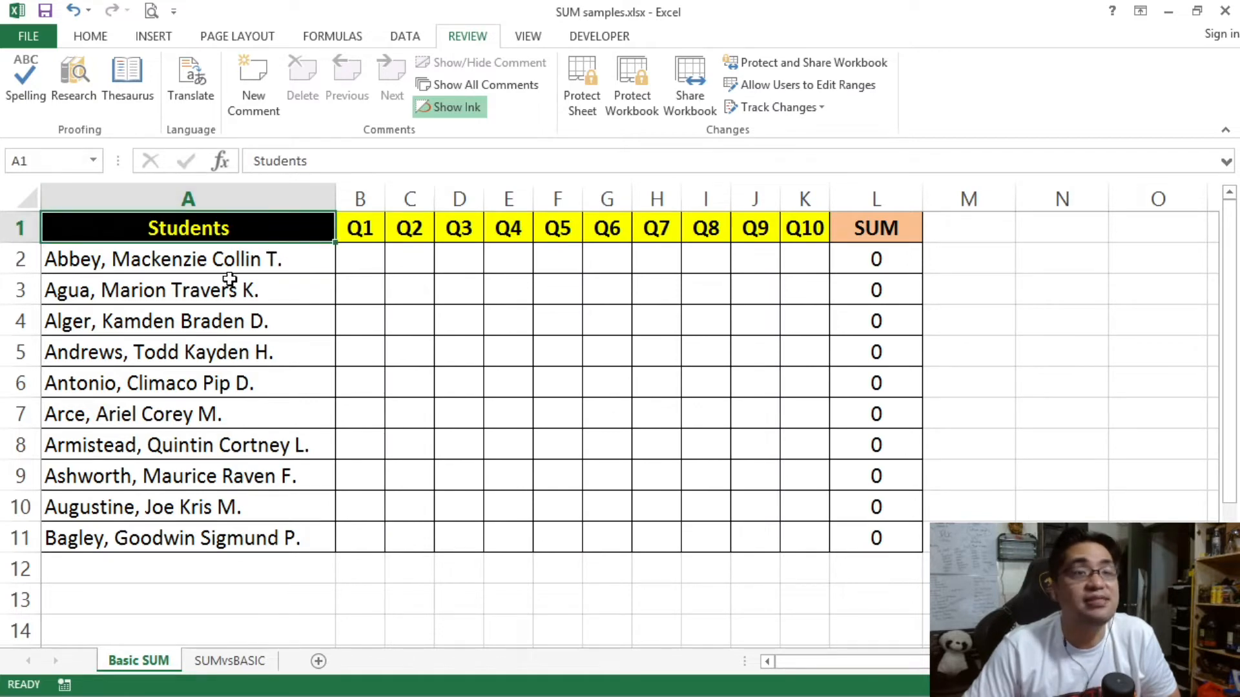
click(577, 97)
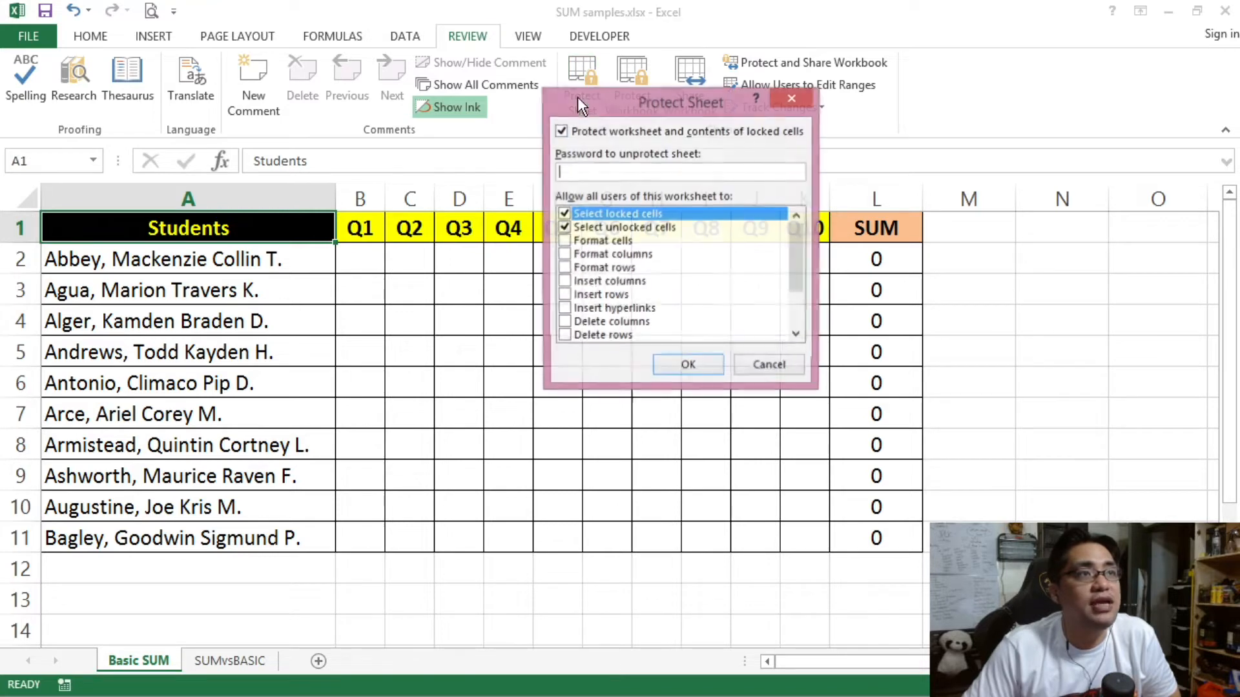
click(668, 366)
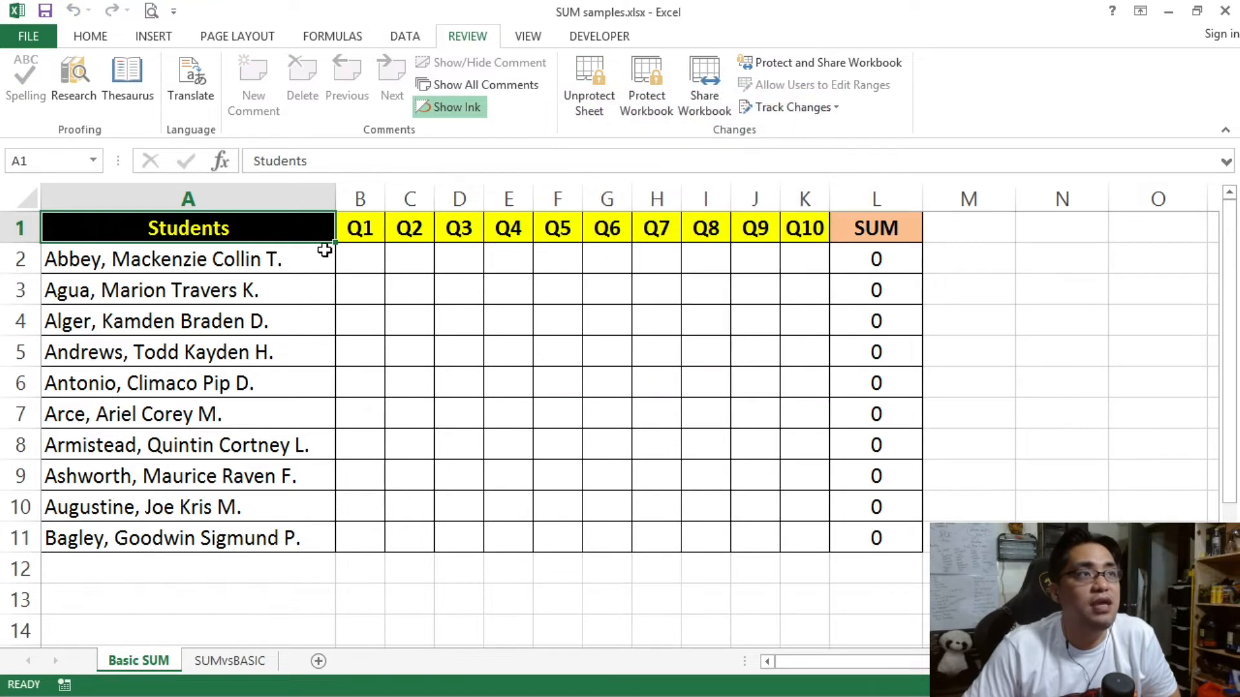
click(304, 291)
text(adada)
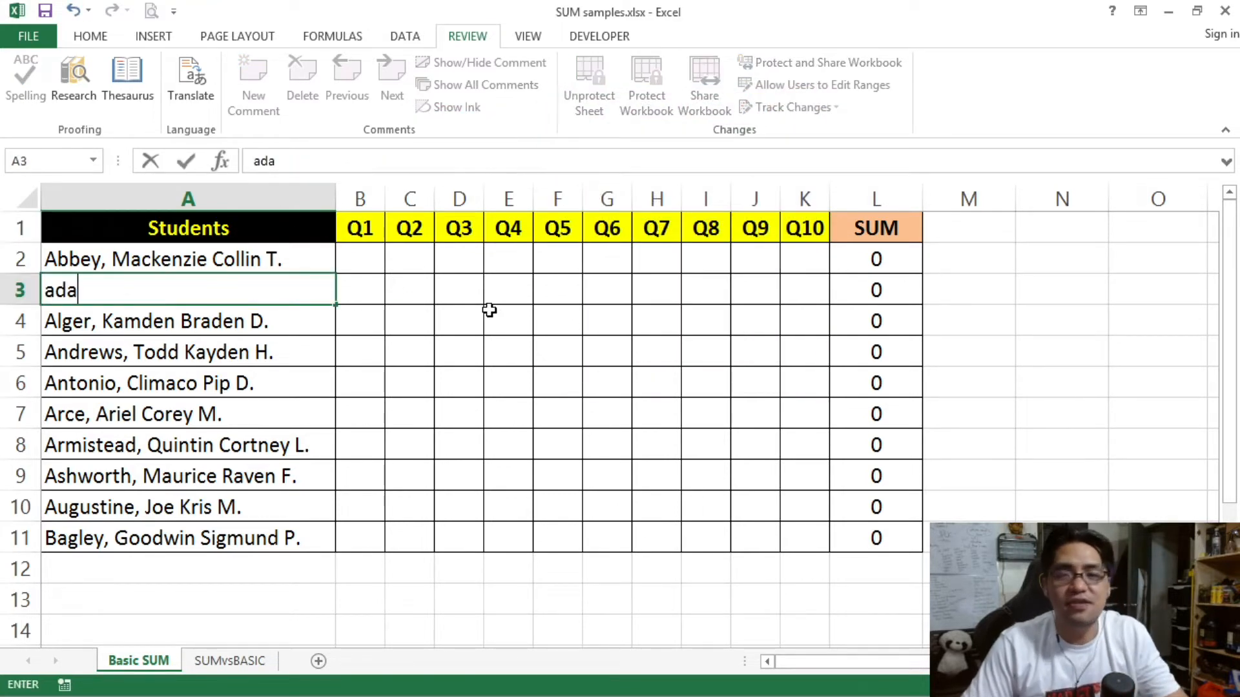
click(558, 321)
text(asdada)
click(875, 321)
text(asdada)
click(622, 443)
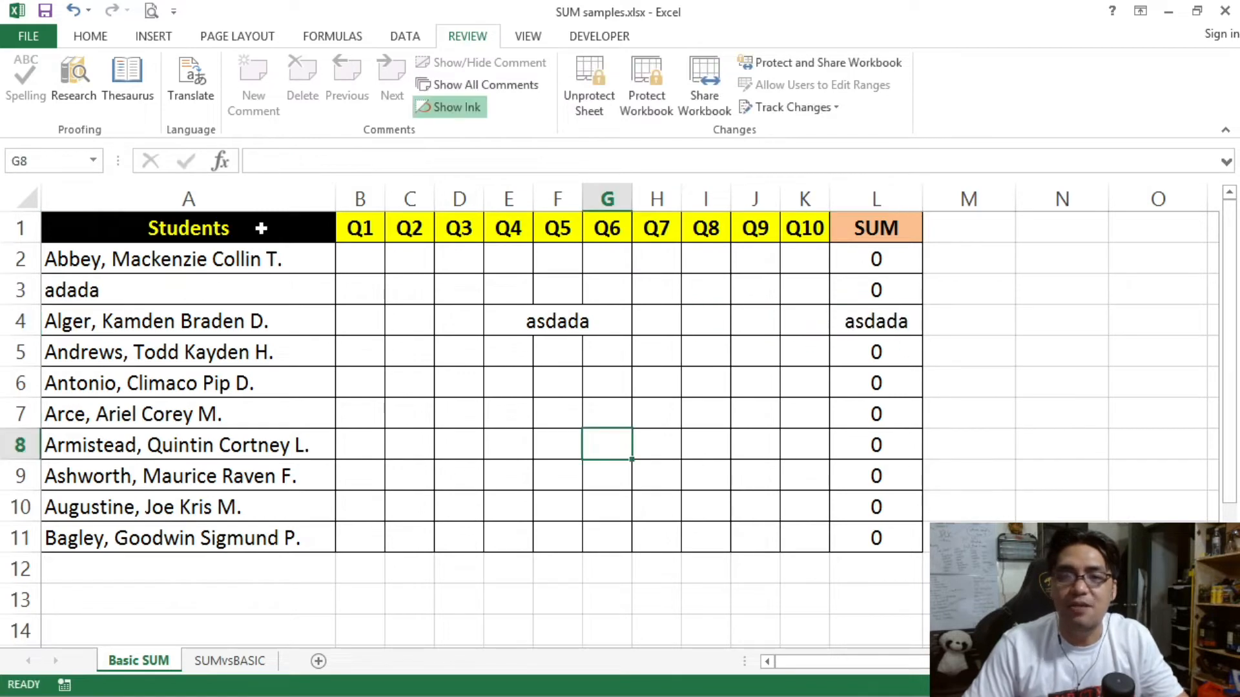
click(235, 227)
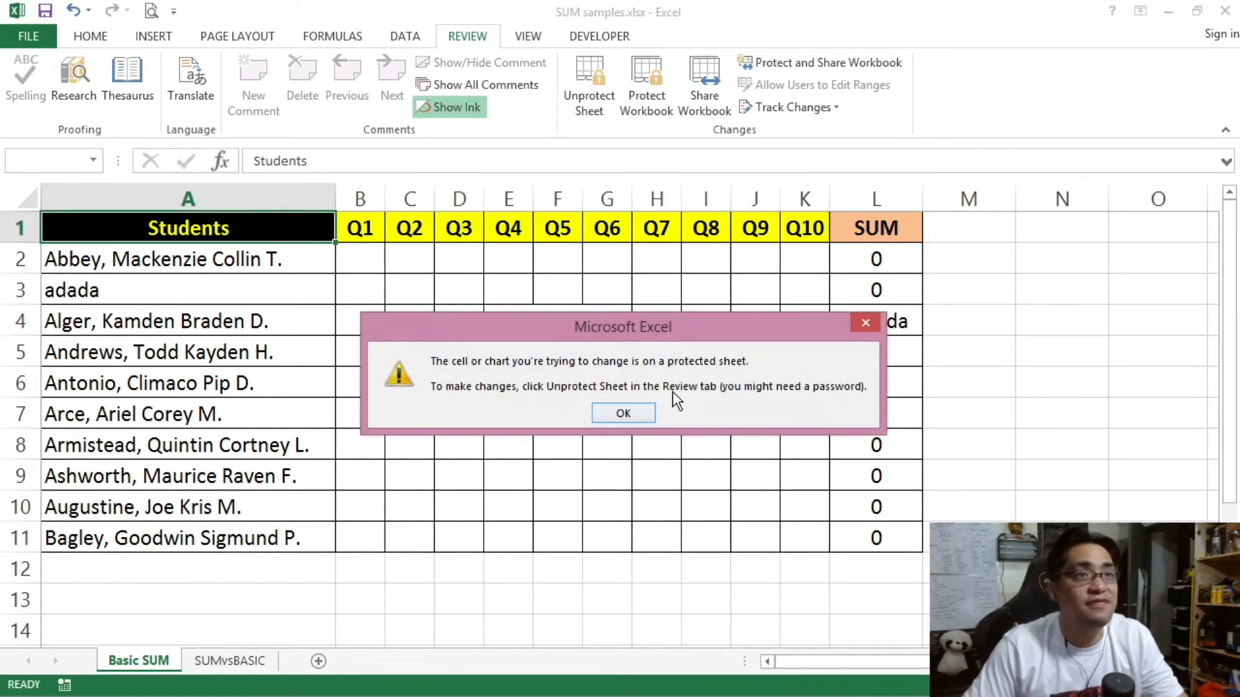
click(620, 414)
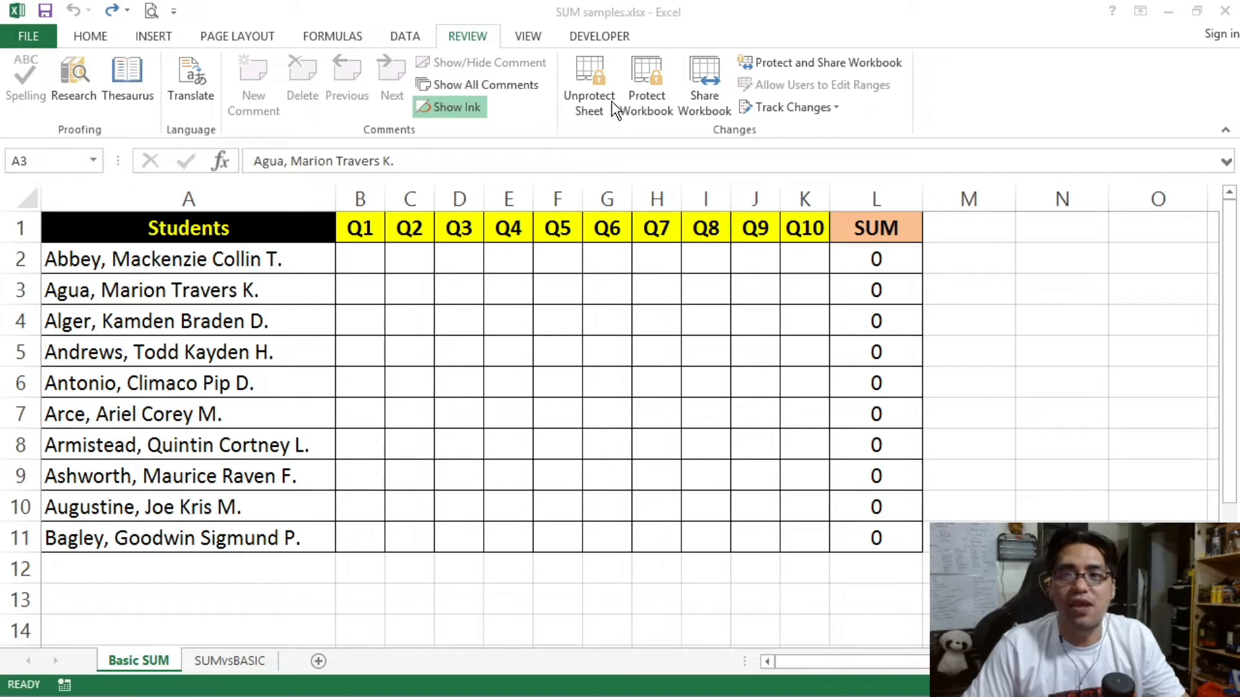
click(591, 93)
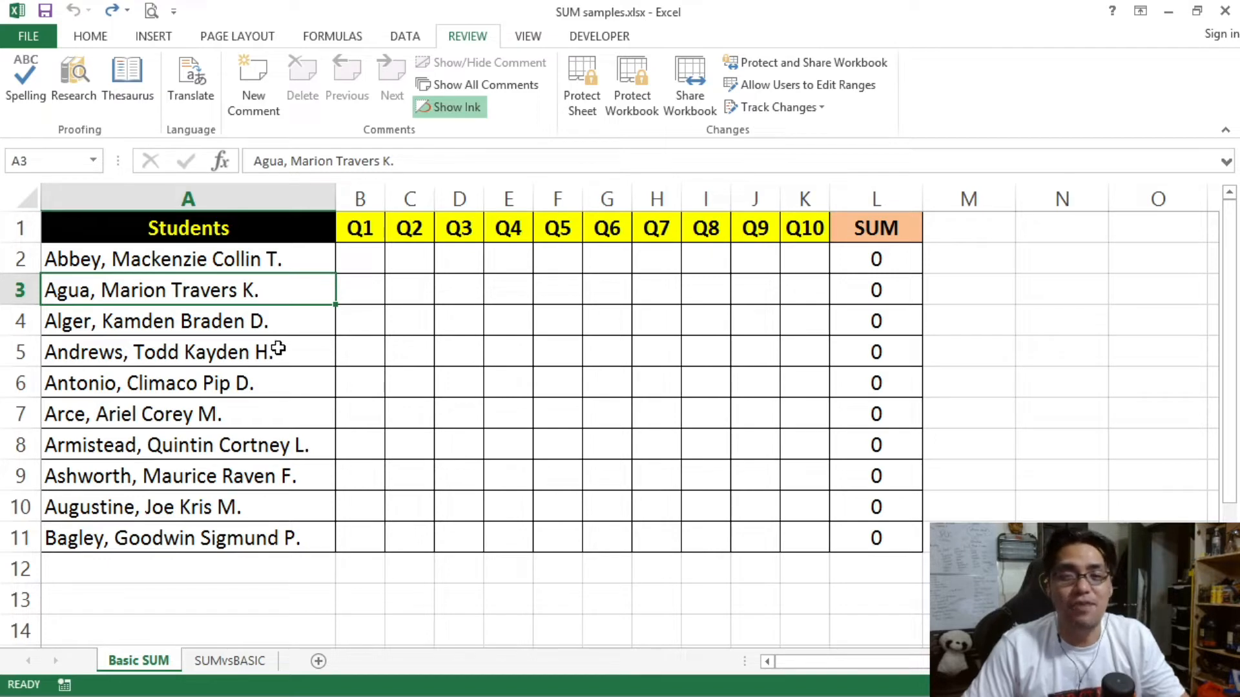
Step: Select the whole worksheet and tick Locked on the Format Cells Protection tab
click(25, 202)
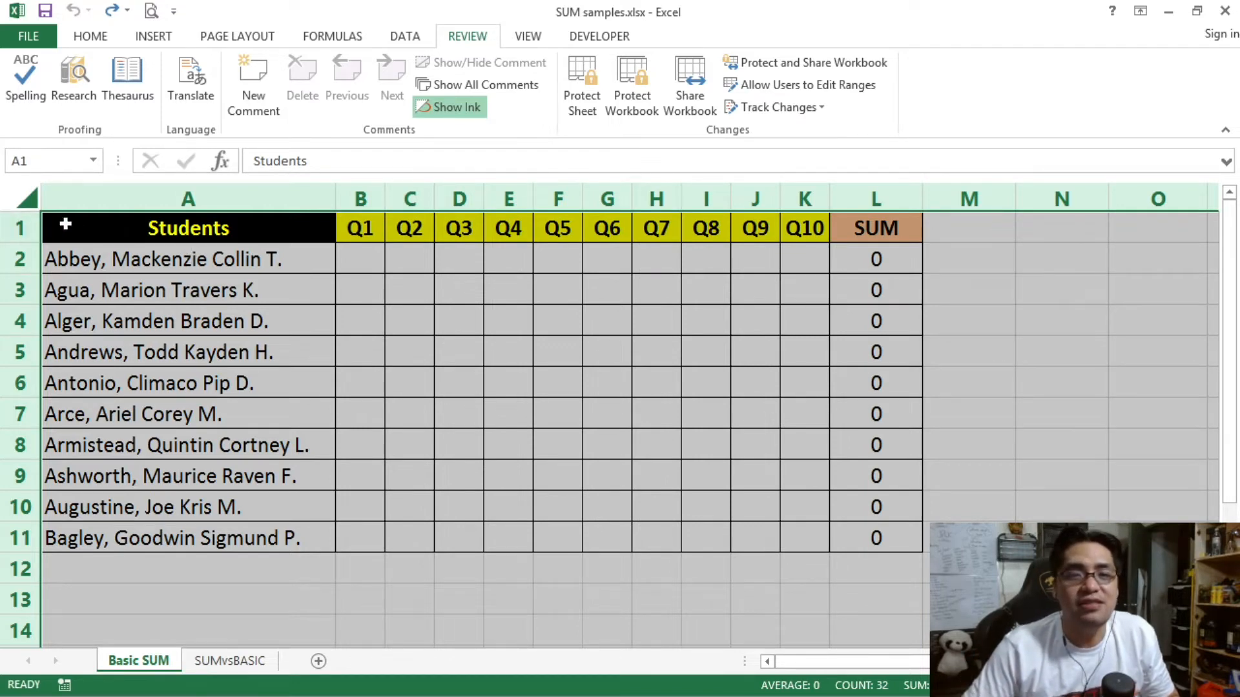
right_click(134, 270)
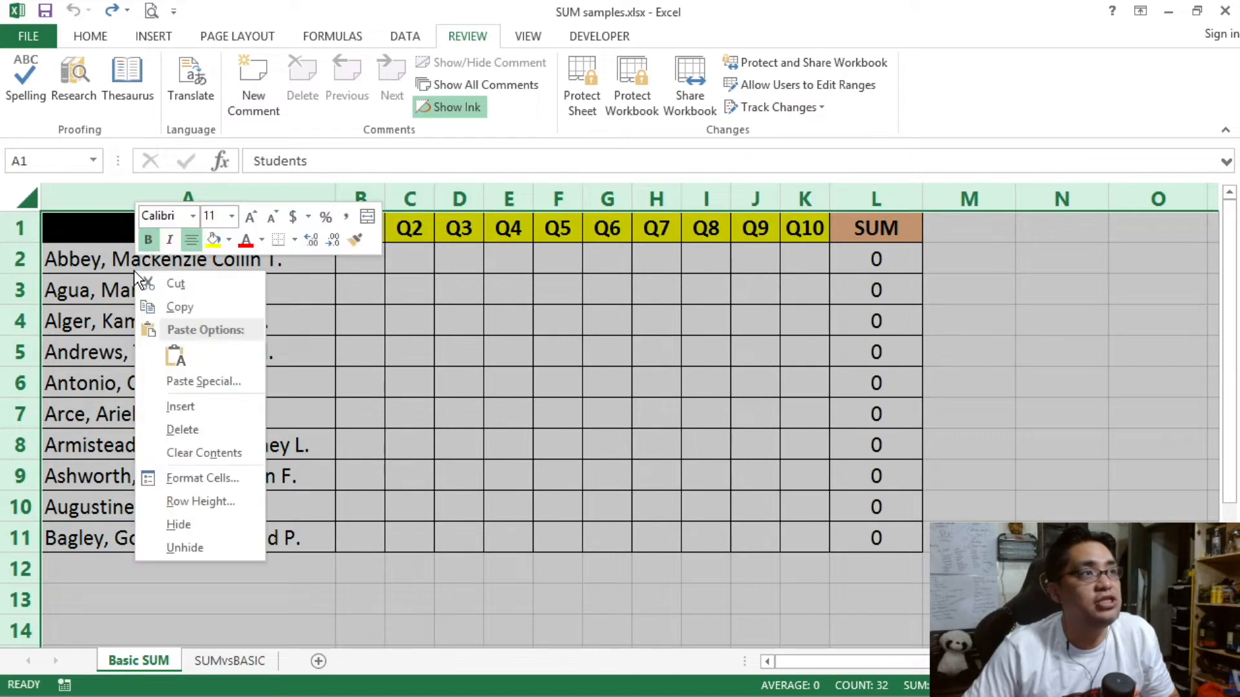
click(210, 468)
drag(264, 244, 388, 173)
click(130, 236)
click(455, 589)
click(410, 382)
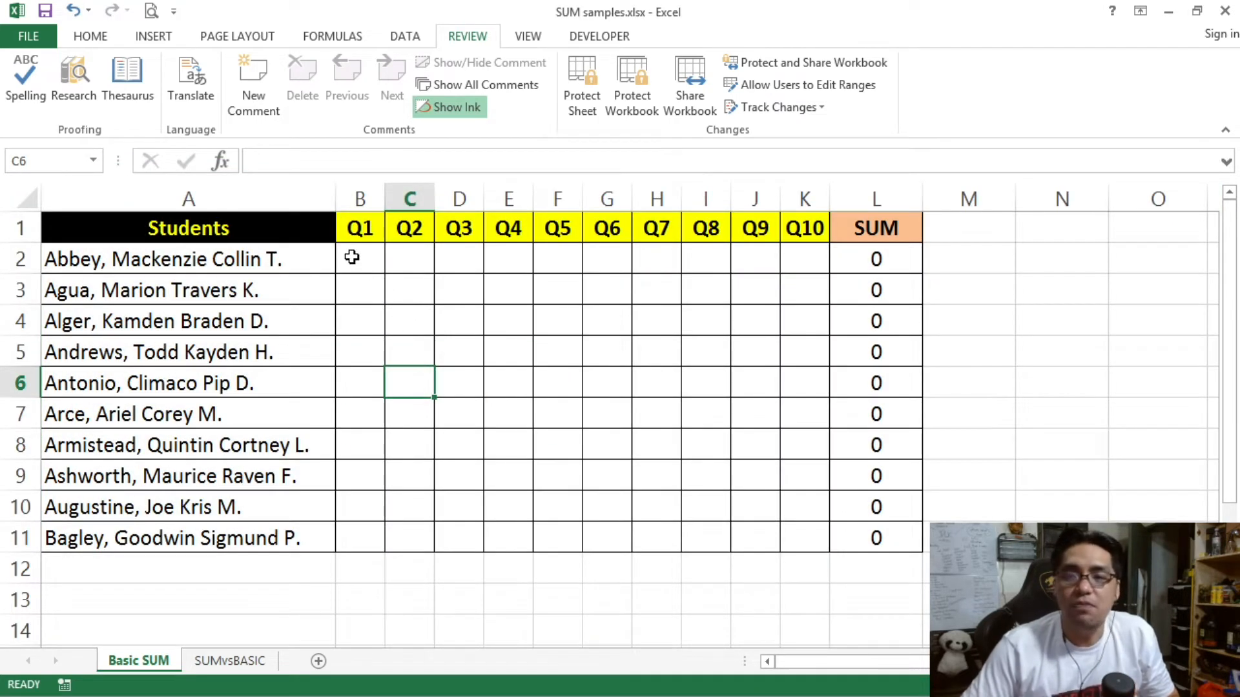
Step: Clear the Locked option for score range B2:K11 through Ctrl+1 Format Cells
mouse_move(351, 257)
mouse_down()
mouse_move(393, 269)
mouse_move(811, 531)
mouse_up()
drag(375, 255, 796, 533)
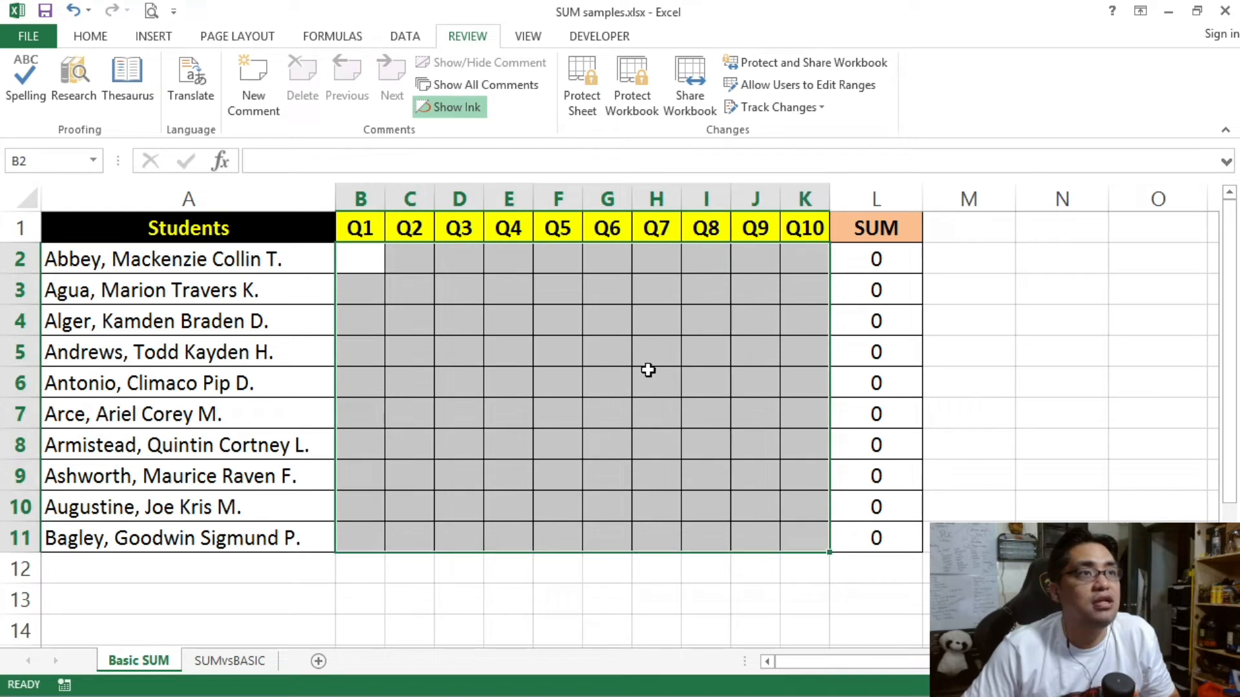
right_click(558, 378)
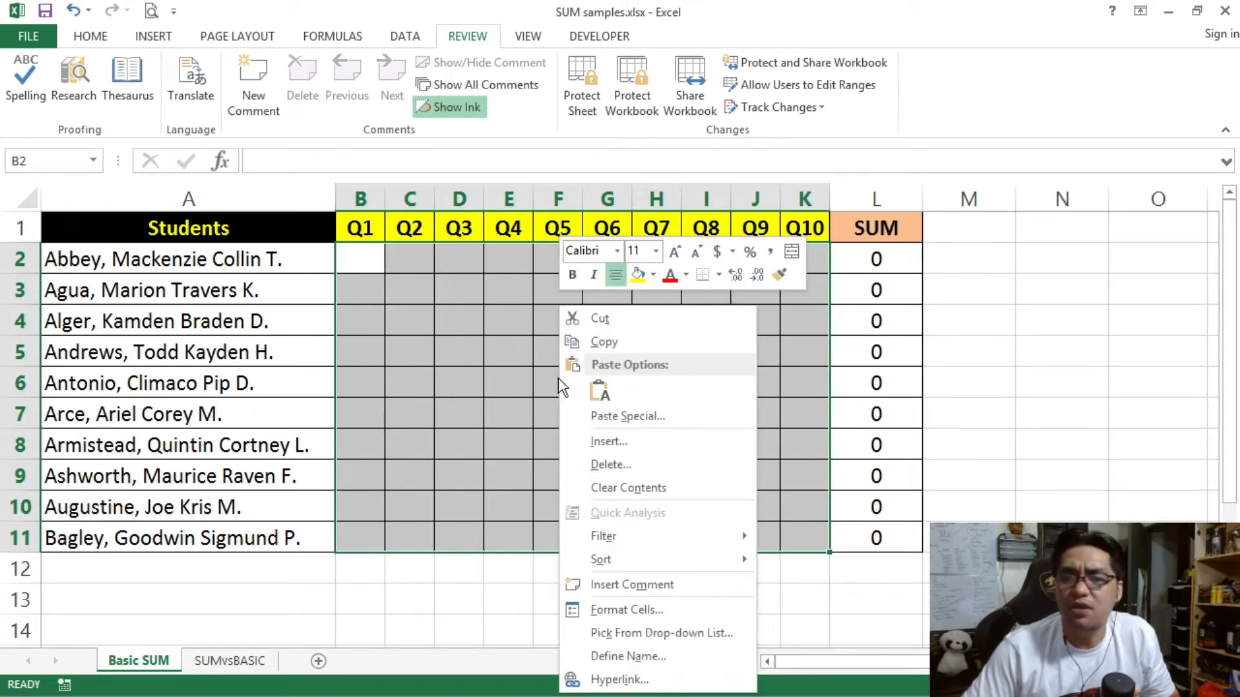
key(Escape)
key(ctrl+1)
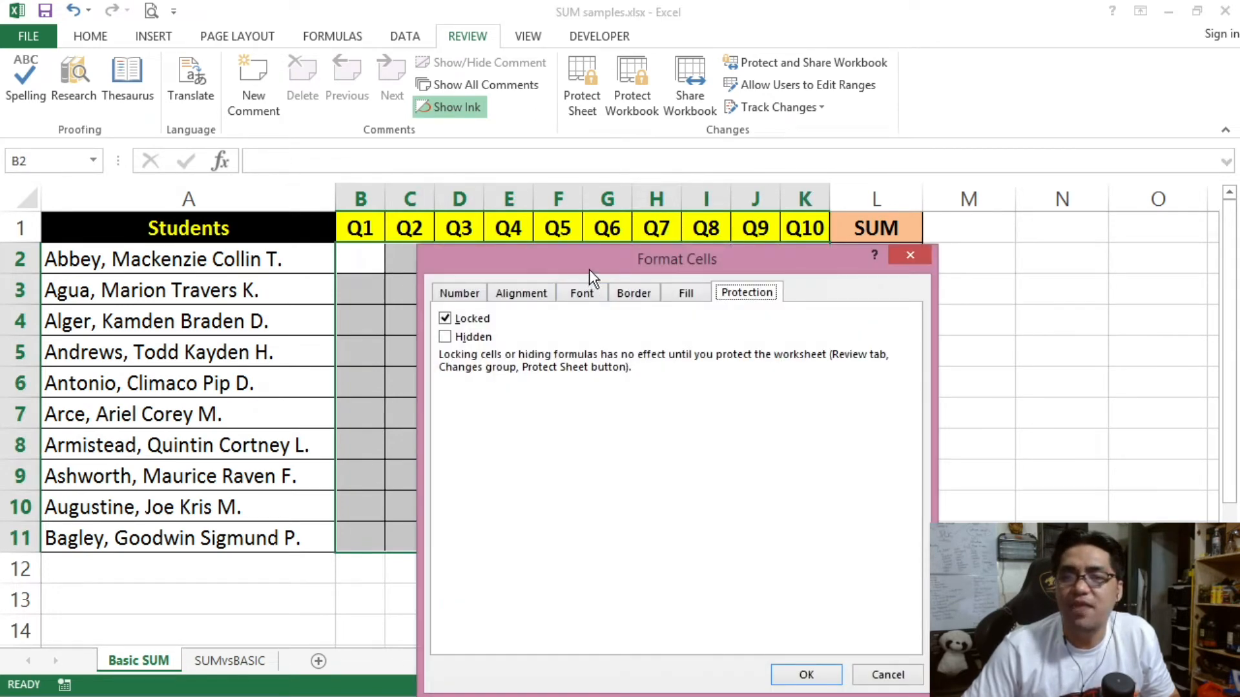
drag(589, 269, 534, 124)
click(414, 174)
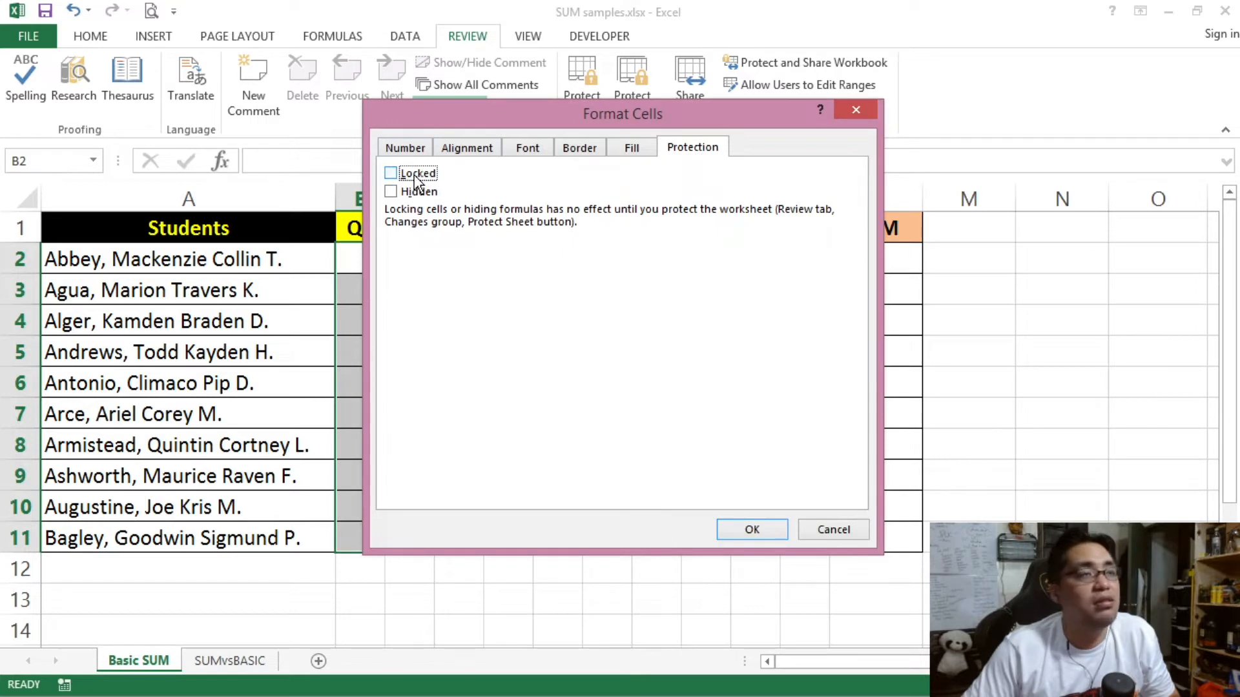
click(752, 530)
click(544, 364)
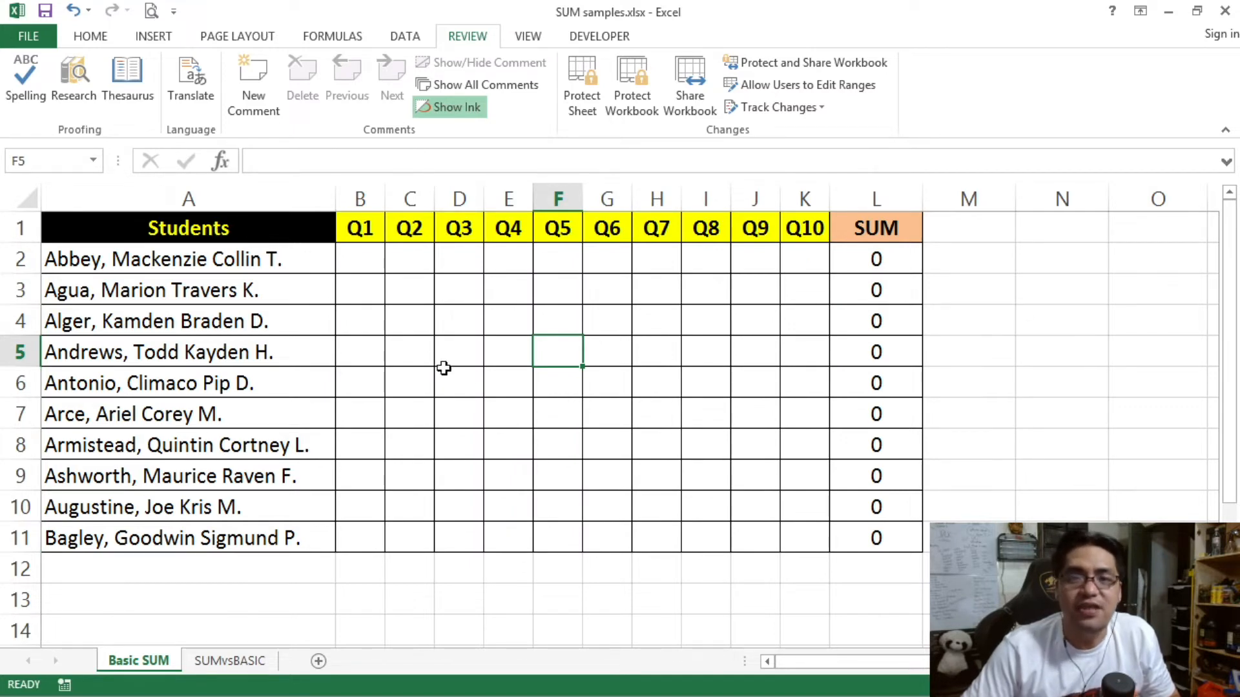
Step: Reselect B2:K11 to show the unlocked score area, then deselect it
drag(360, 252, 797, 524)
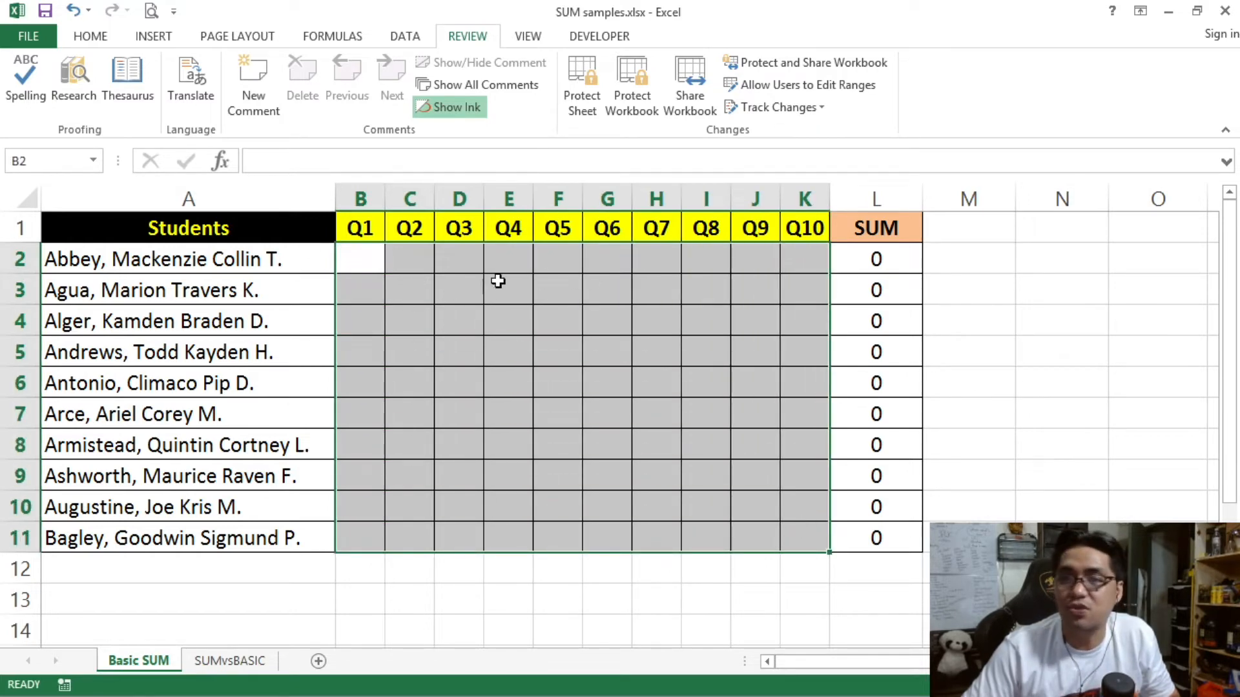
drag(382, 258, 815, 532)
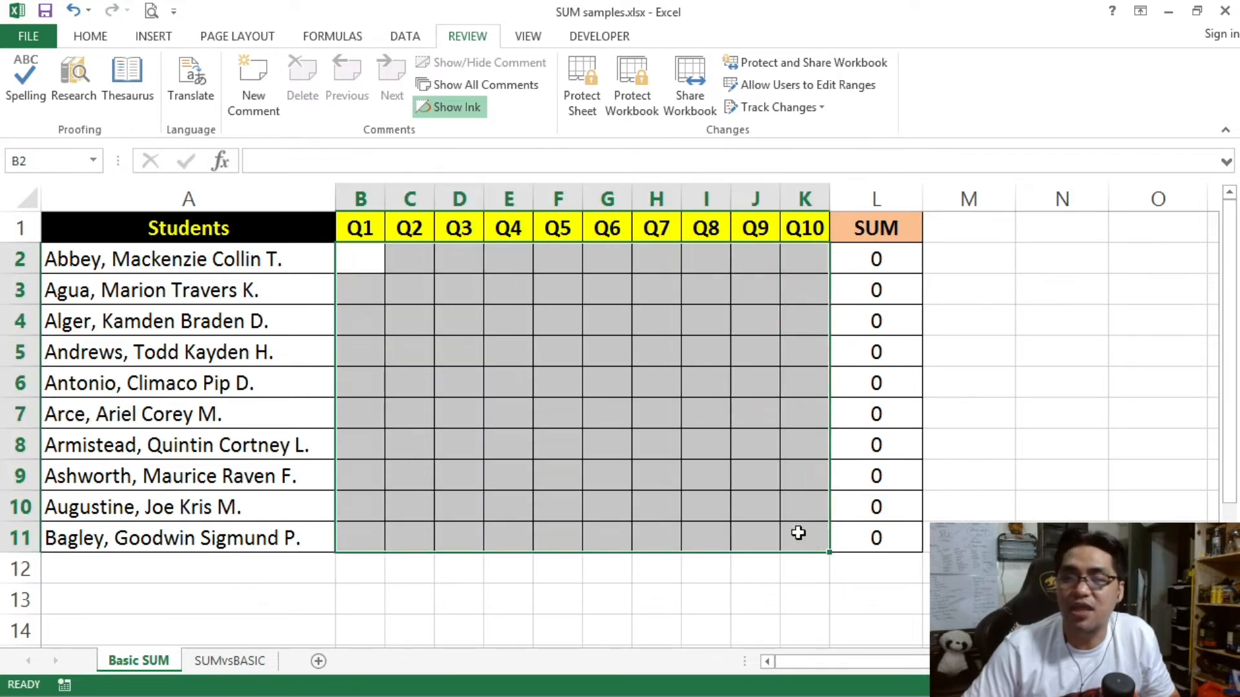
click(235, 220)
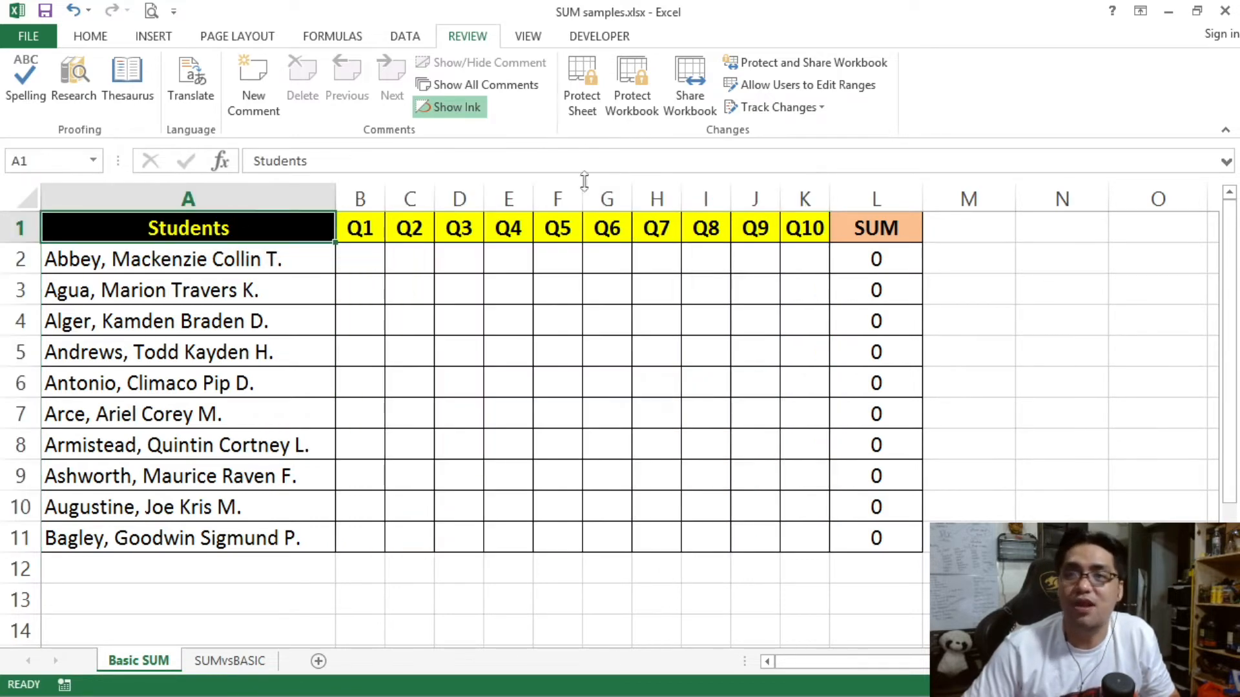
click(592, 107)
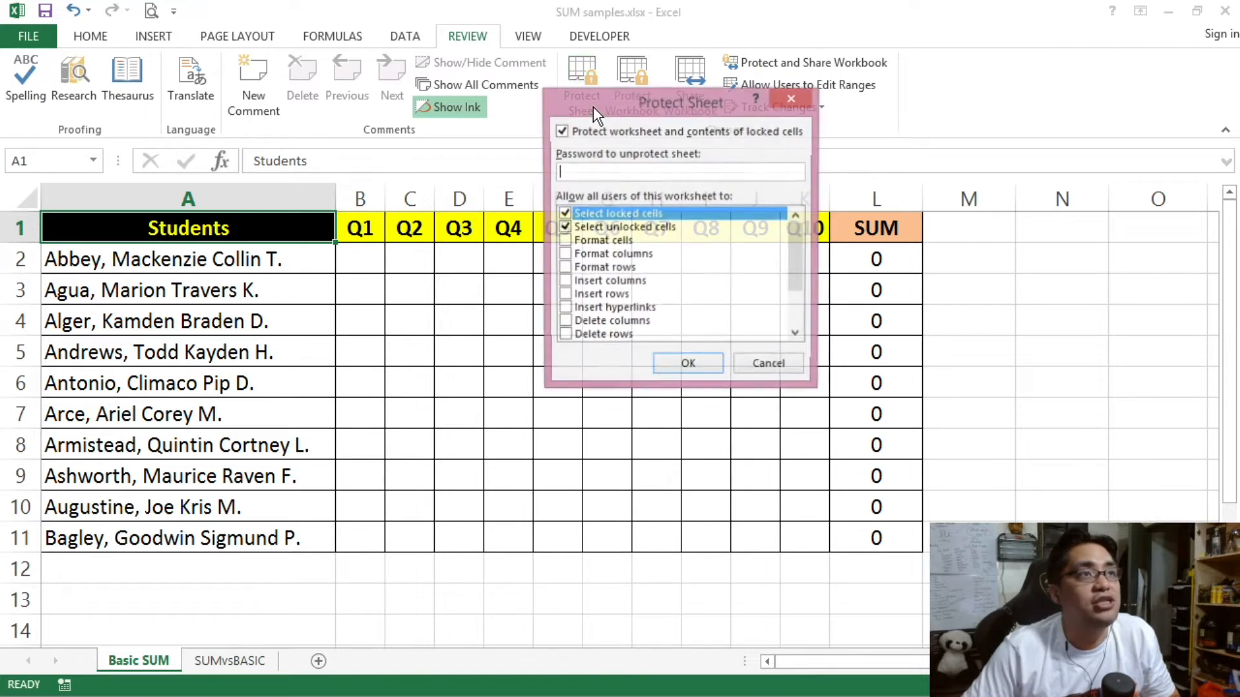
click(672, 363)
click(259, 332)
double_click(284, 338)
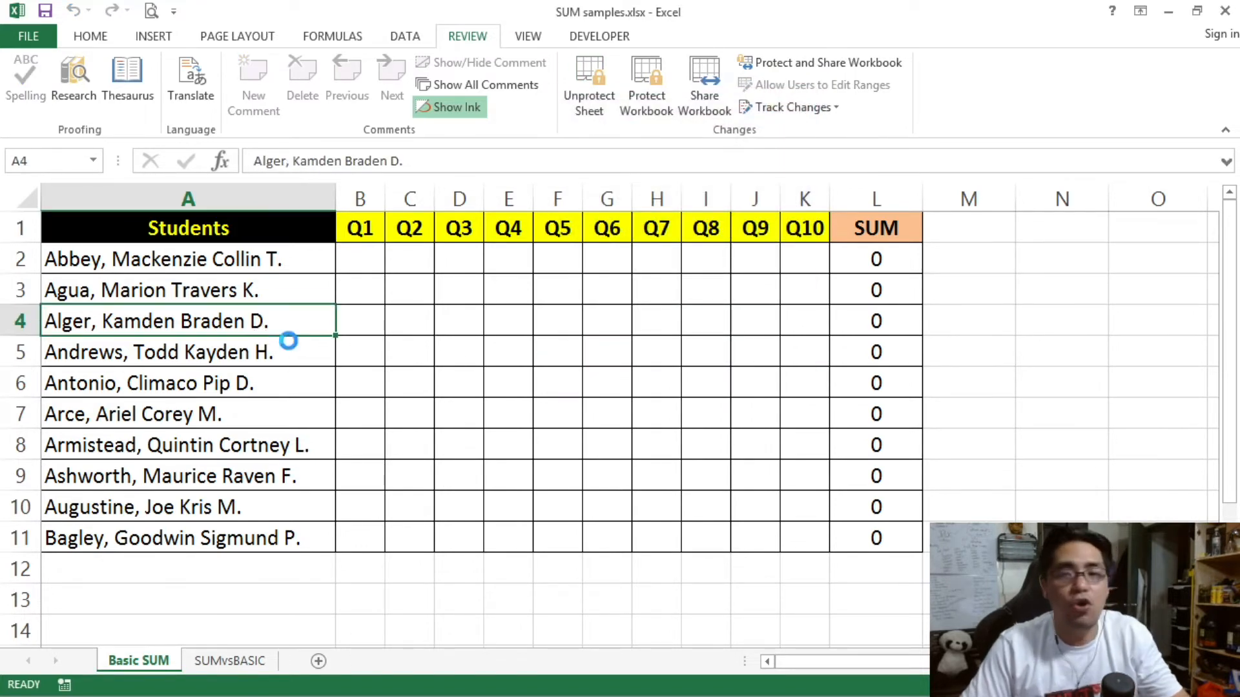
click(623, 413)
double_click(235, 388)
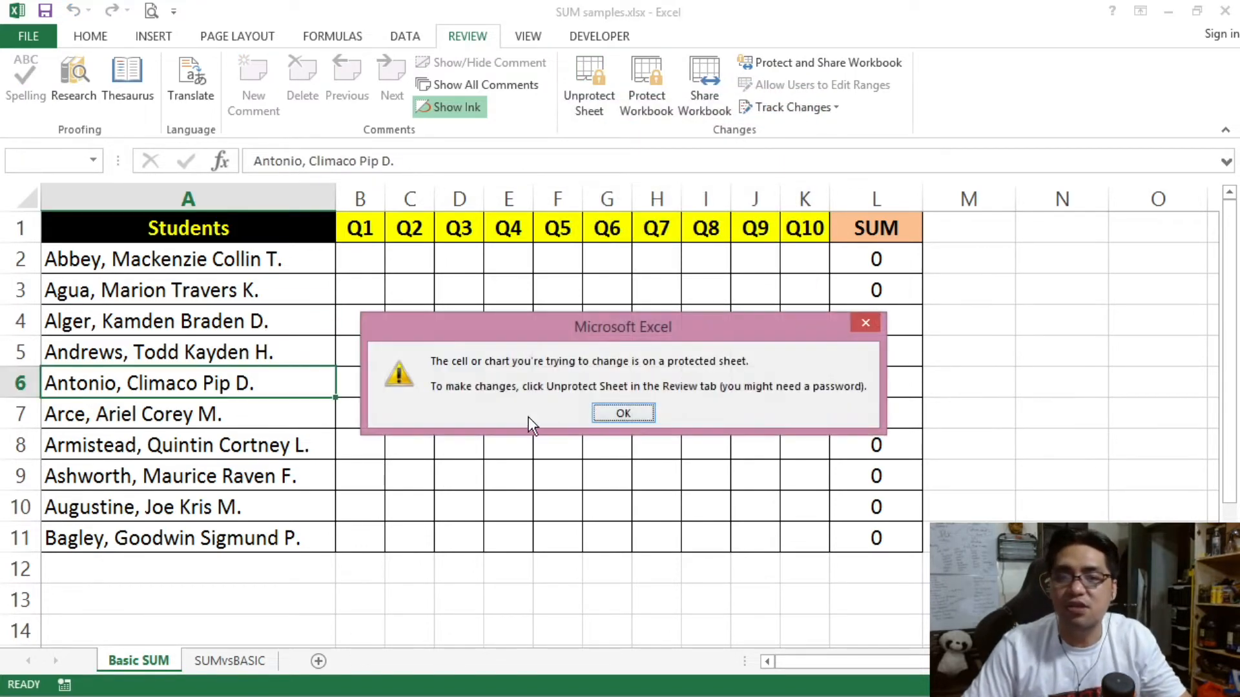
click(624, 413)
click(229, 225)
double_click(230, 225)
click(624, 413)
click(892, 388)
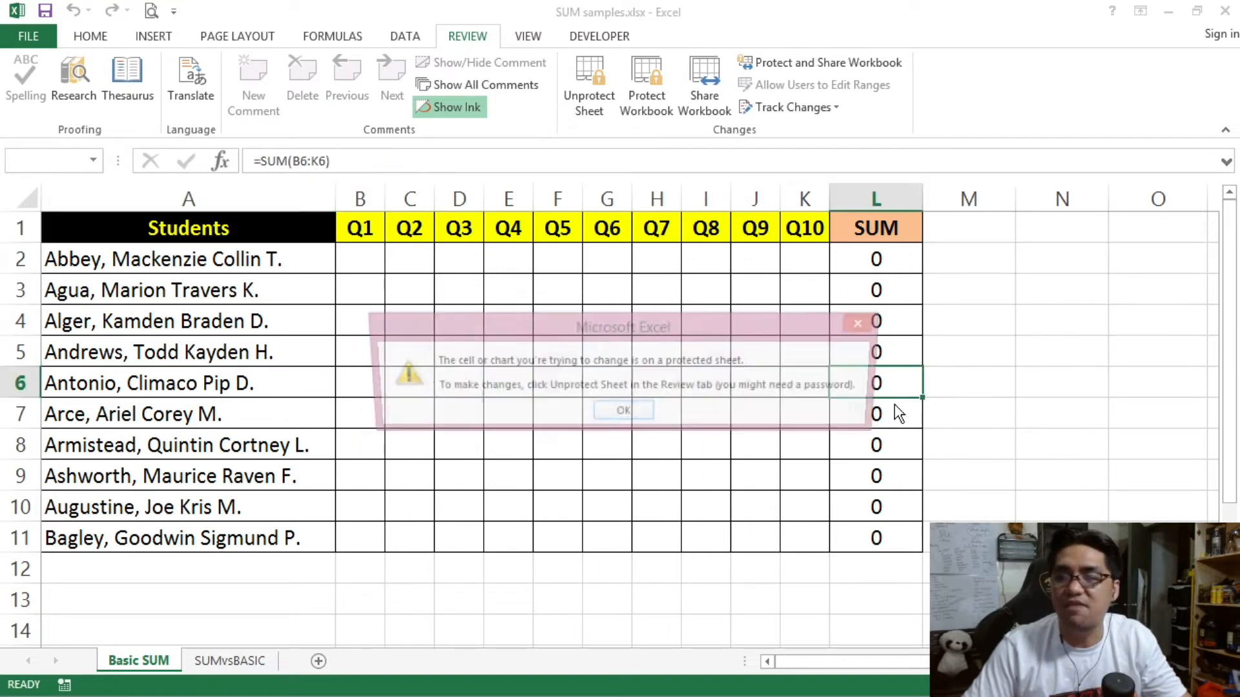
click(623, 410)
click(359, 253)
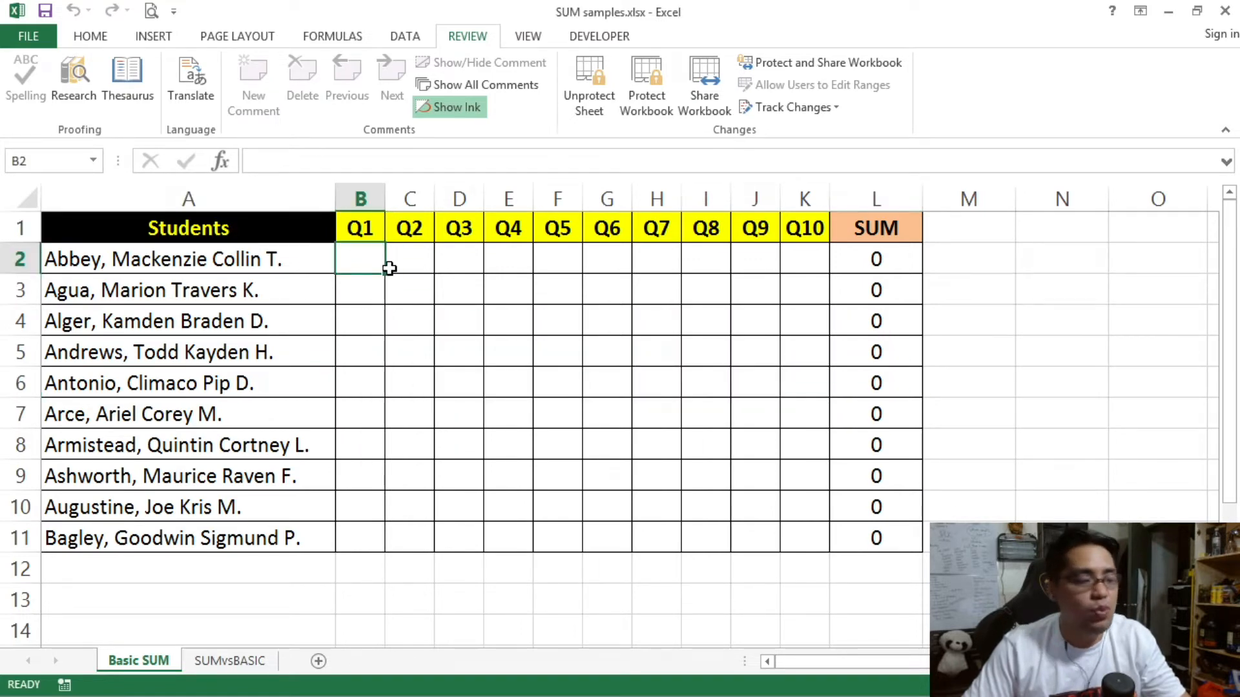
text(12)
click(407, 284)
text(12)
click(529, 299)
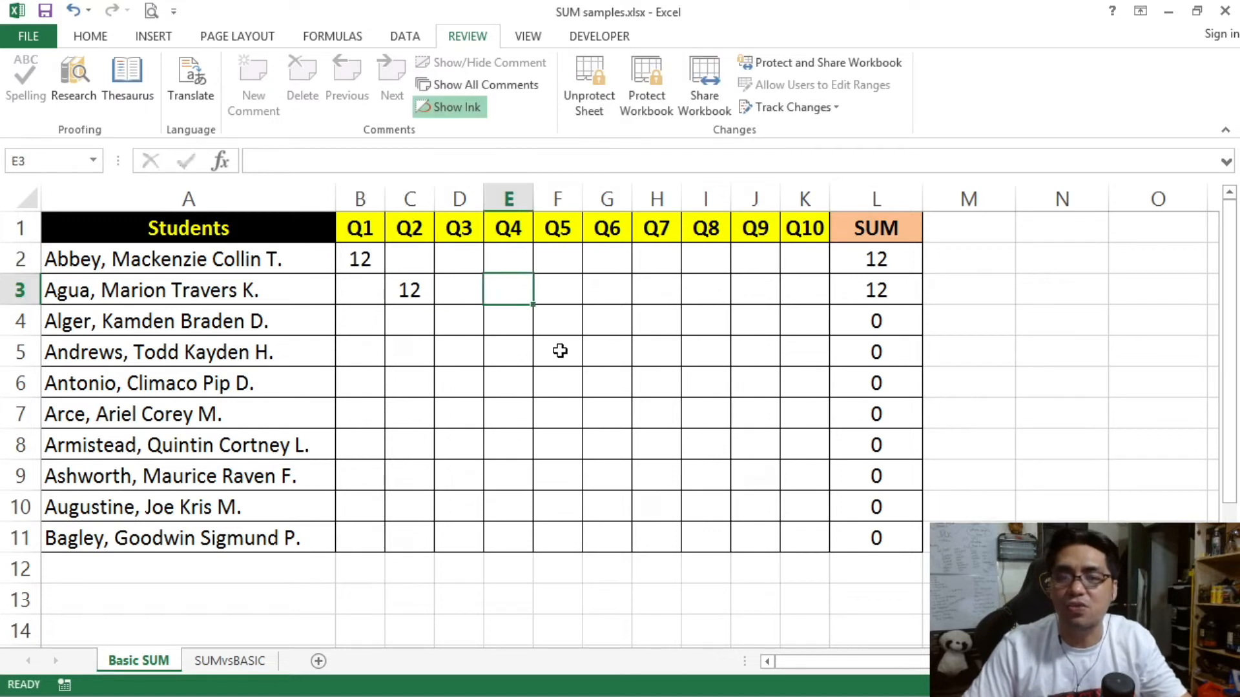
text(12)
click(507, 351)
text(12)
click(609, 355)
text(12)
click(608, 387)
text(12)
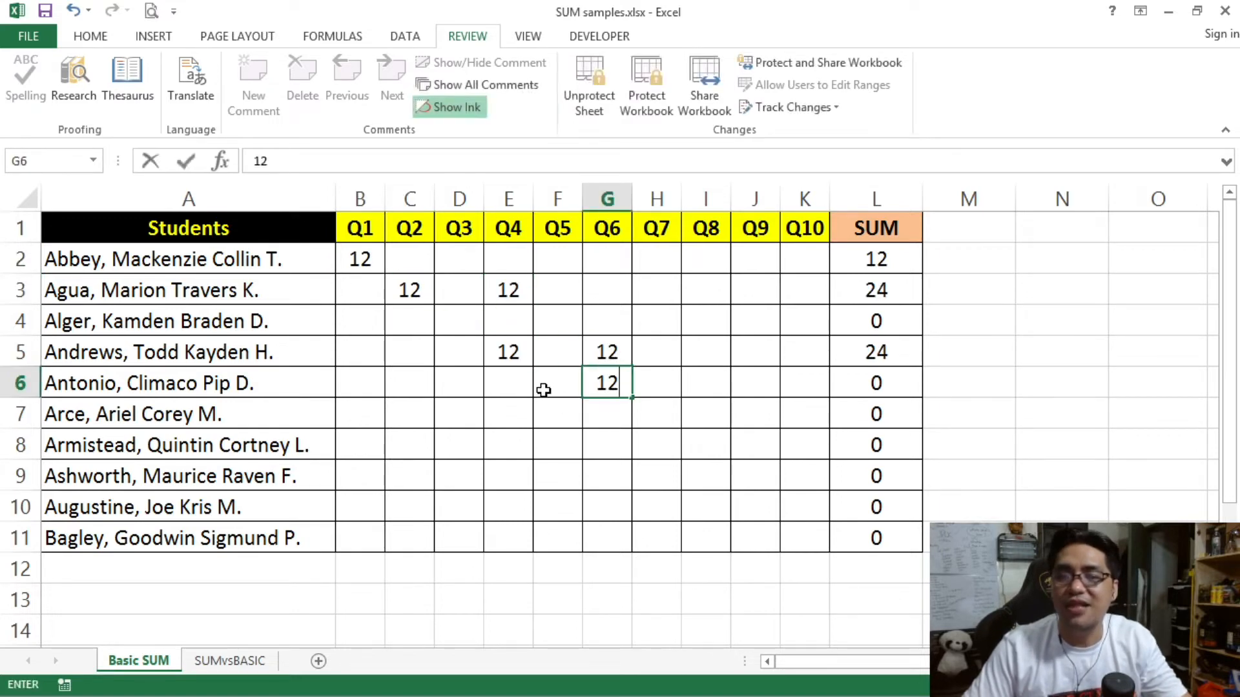
click(546, 387)
text(12)
click(665, 362)
text(12)
click(706, 323)
text(12)
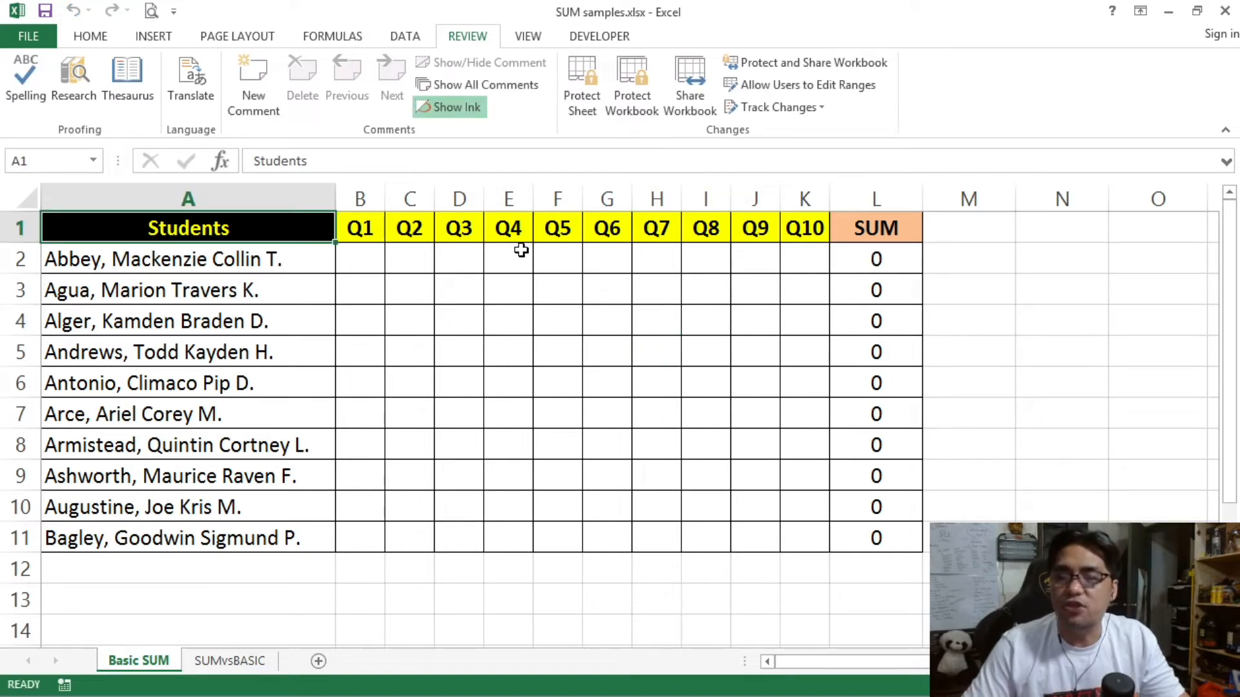
Step: Protect the grade sheet without a password, then unprotect it again
click(595, 110)
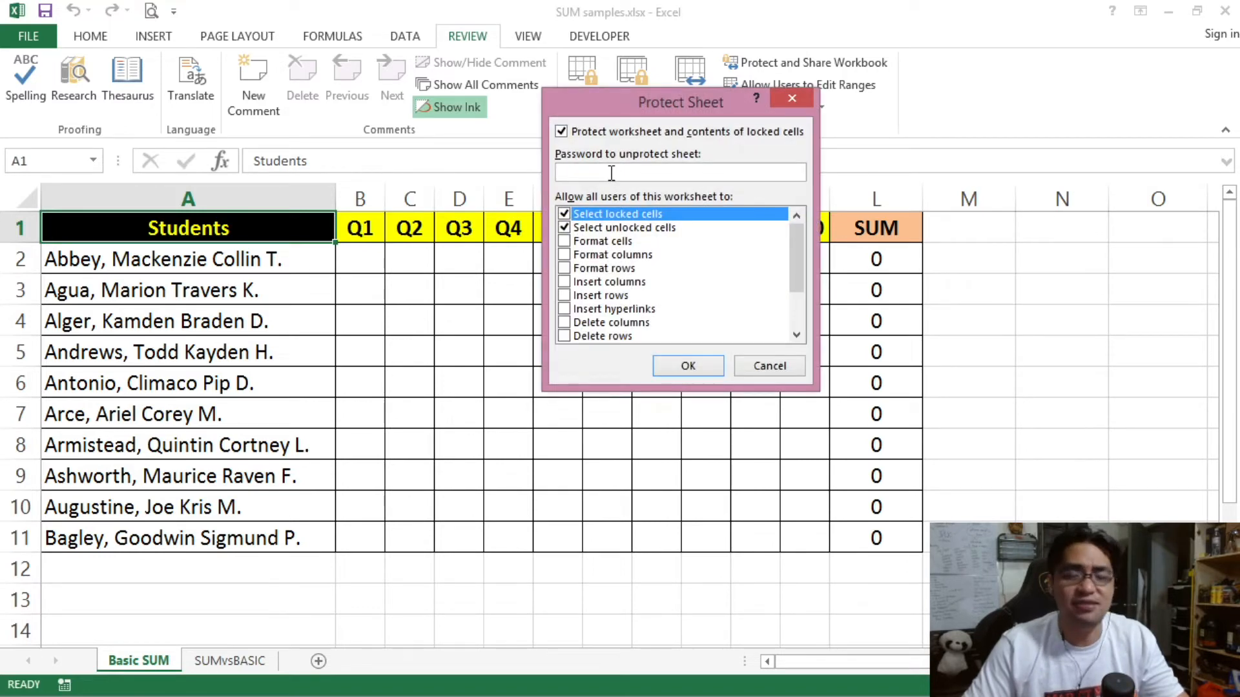
click(700, 366)
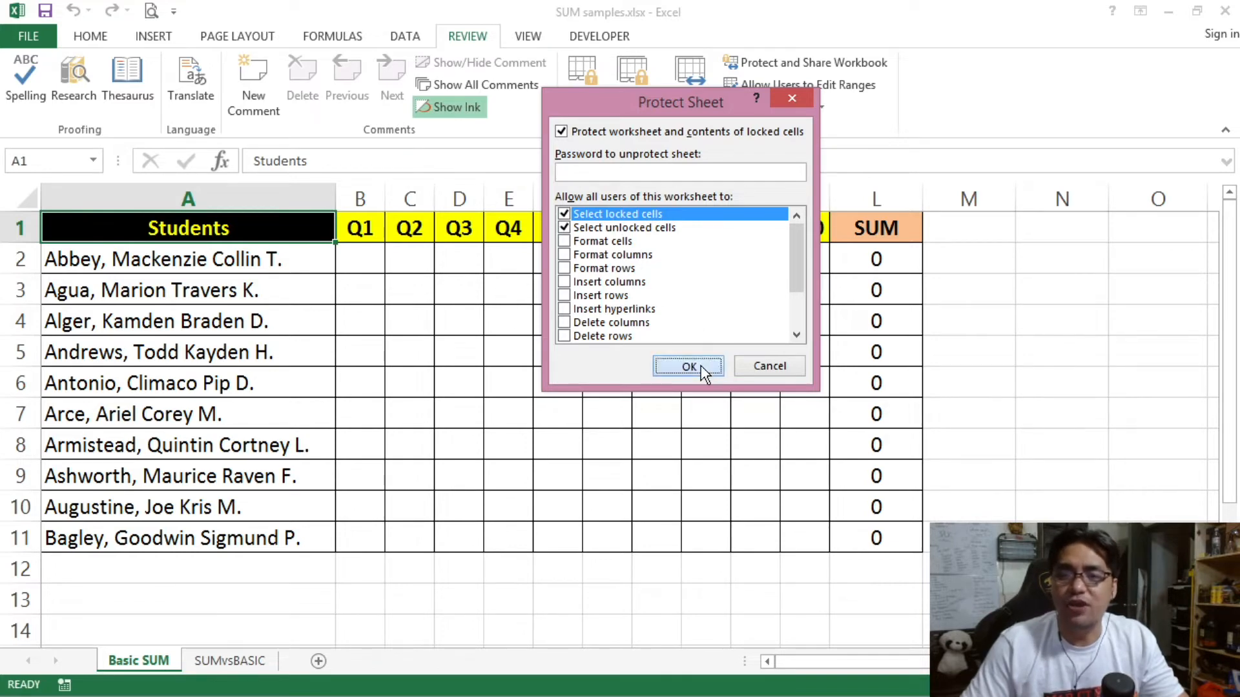
click(397, 288)
click(587, 97)
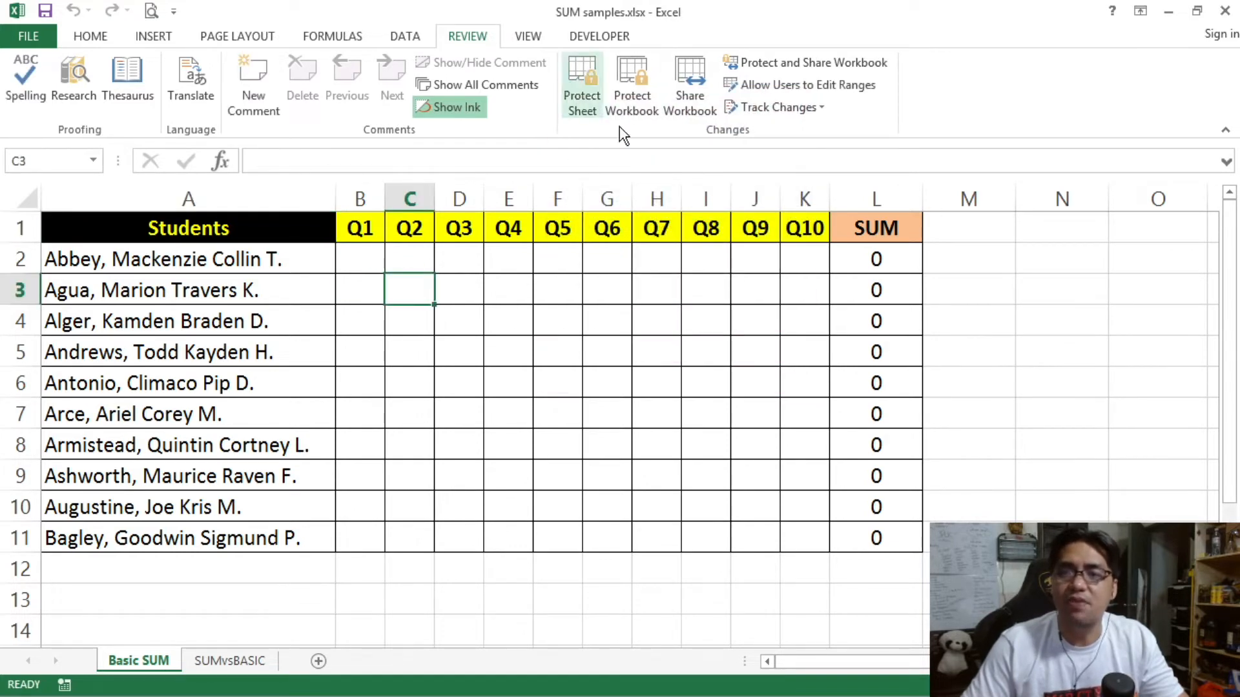
Step: Protect the sheet with a password, entering and confirming it
click(583, 107)
text(123)
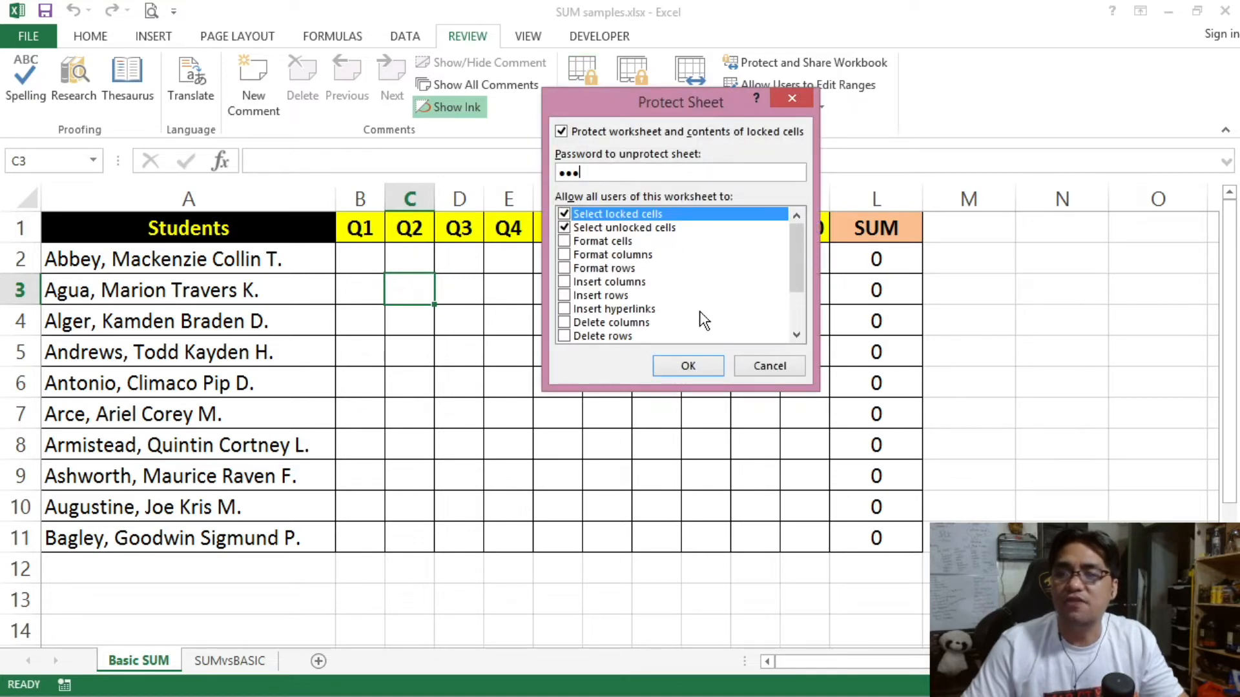
click(696, 371)
text(123)
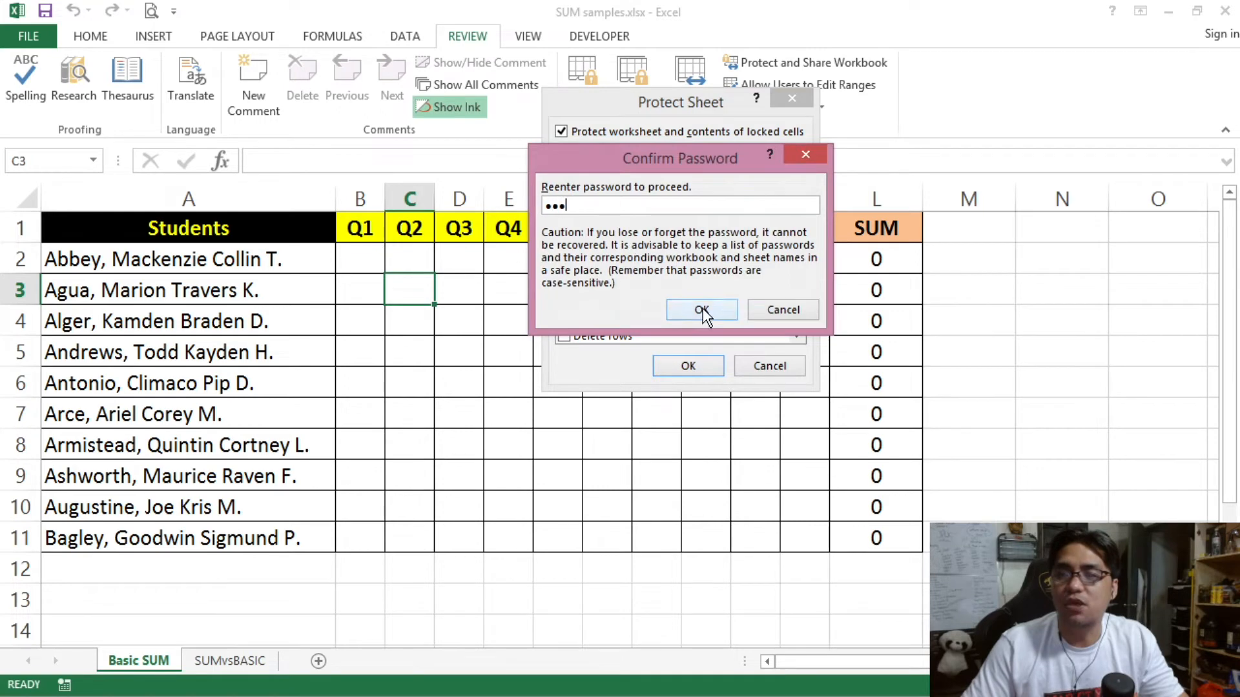
click(701, 308)
Step: Try selecting score cells, unprotect the sheet, and reopen the Protect Sheet settings
click(488, 329)
click(380, 257)
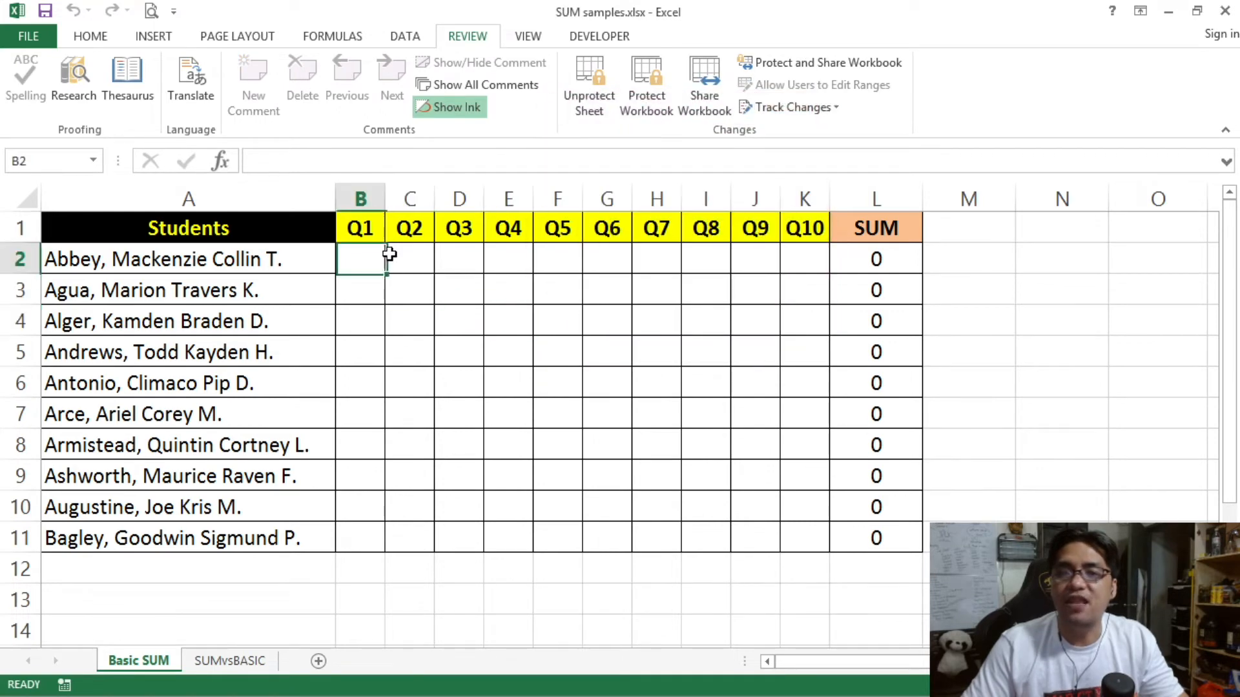
click(575, 102)
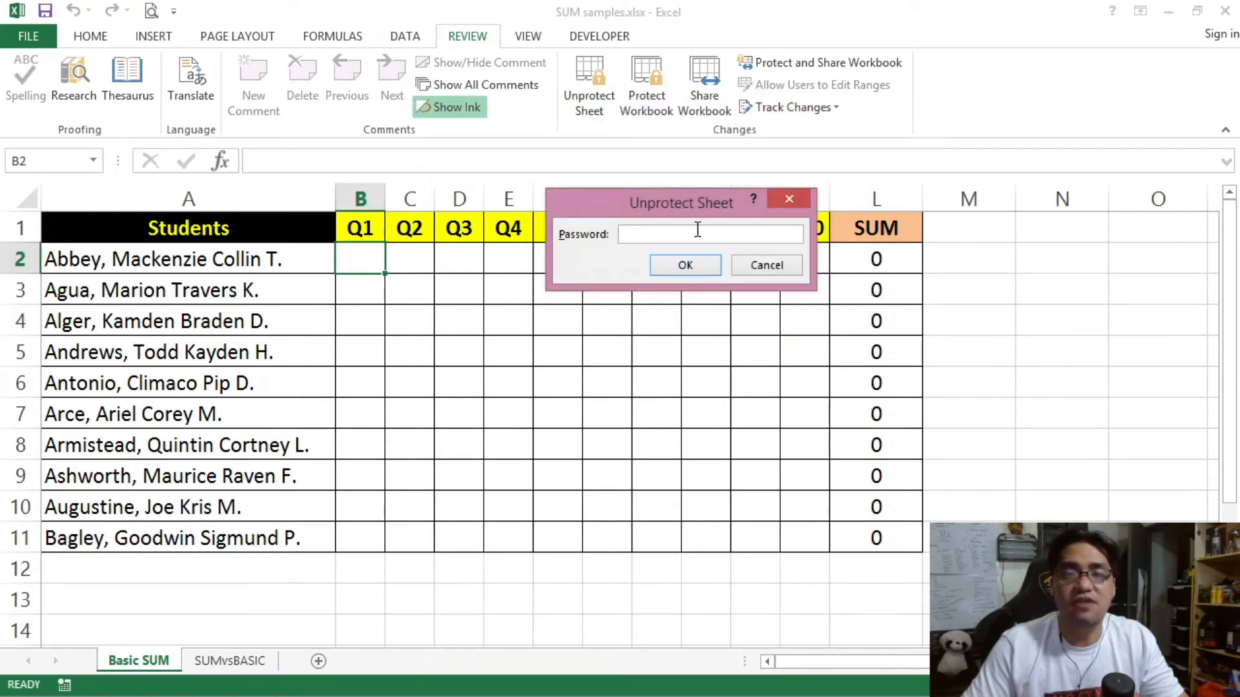
click(683, 265)
click(589, 84)
drag(639, 112, 688, 242)
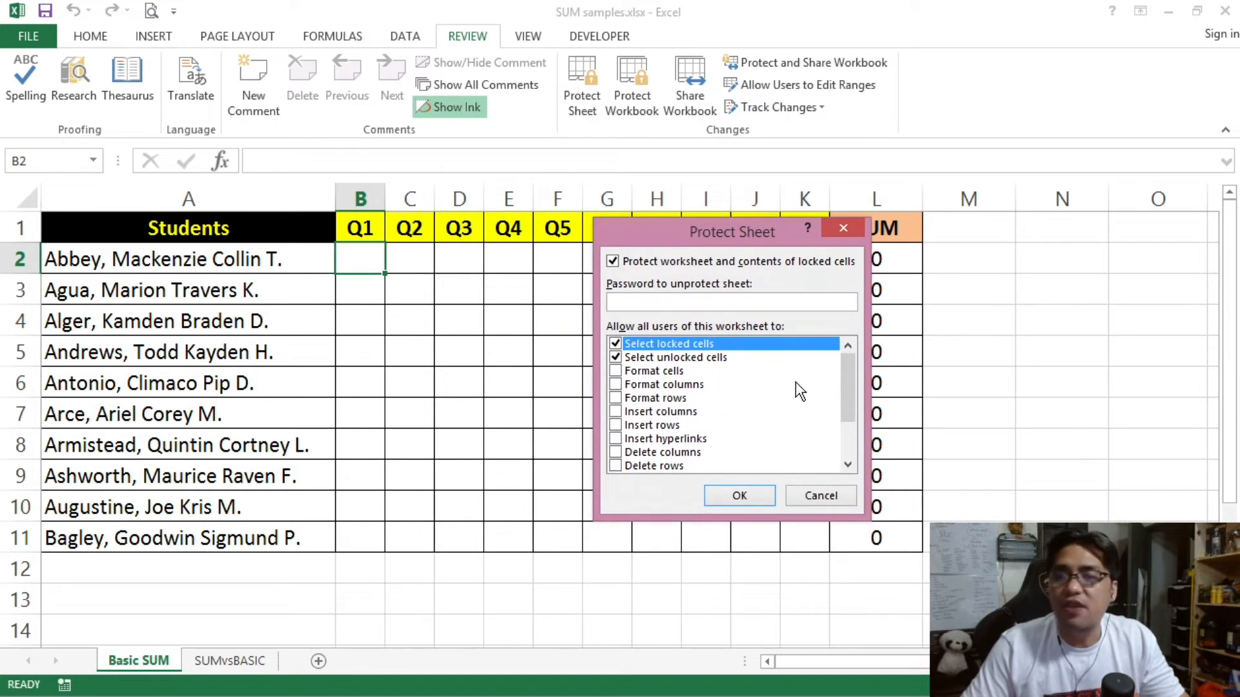
Step: Review the Select locked cells and Select unlocked cells permissions in Protect Sheet
click(708, 362)
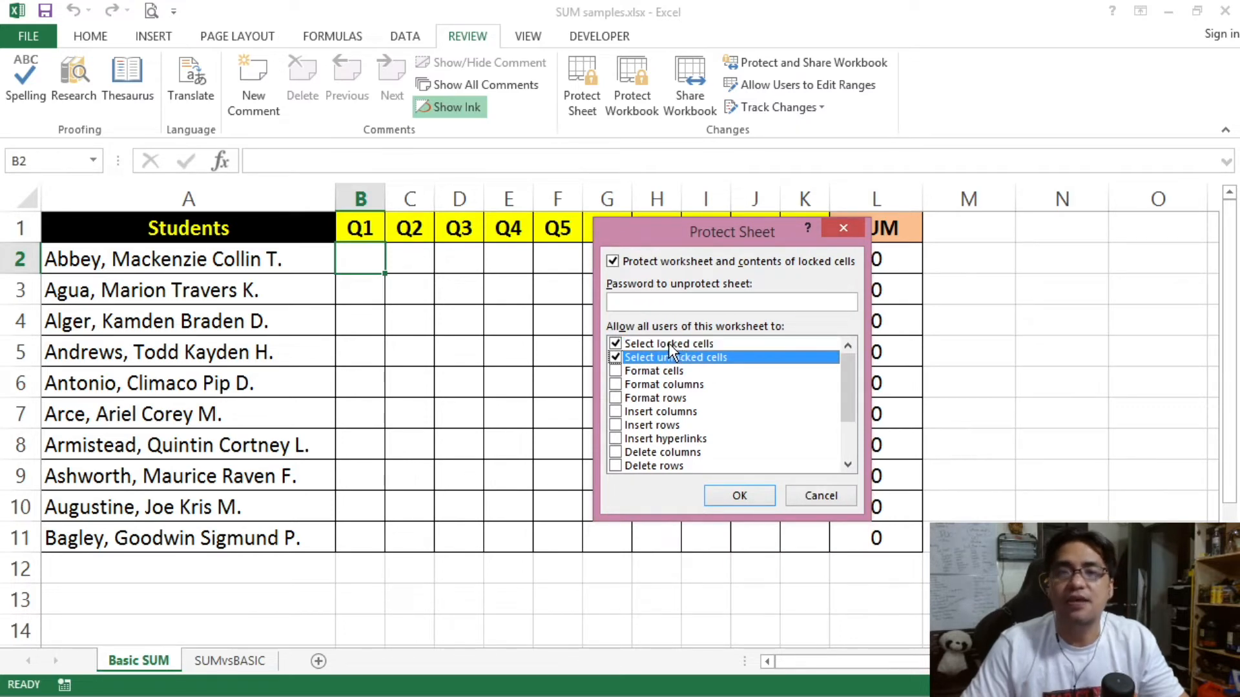
mouse_move(848, 370)
mouse_down()
mouse_move(848, 439)
mouse_move(847, 347)
mouse_move(845, 420)
mouse_move(840, 364)
mouse_up()
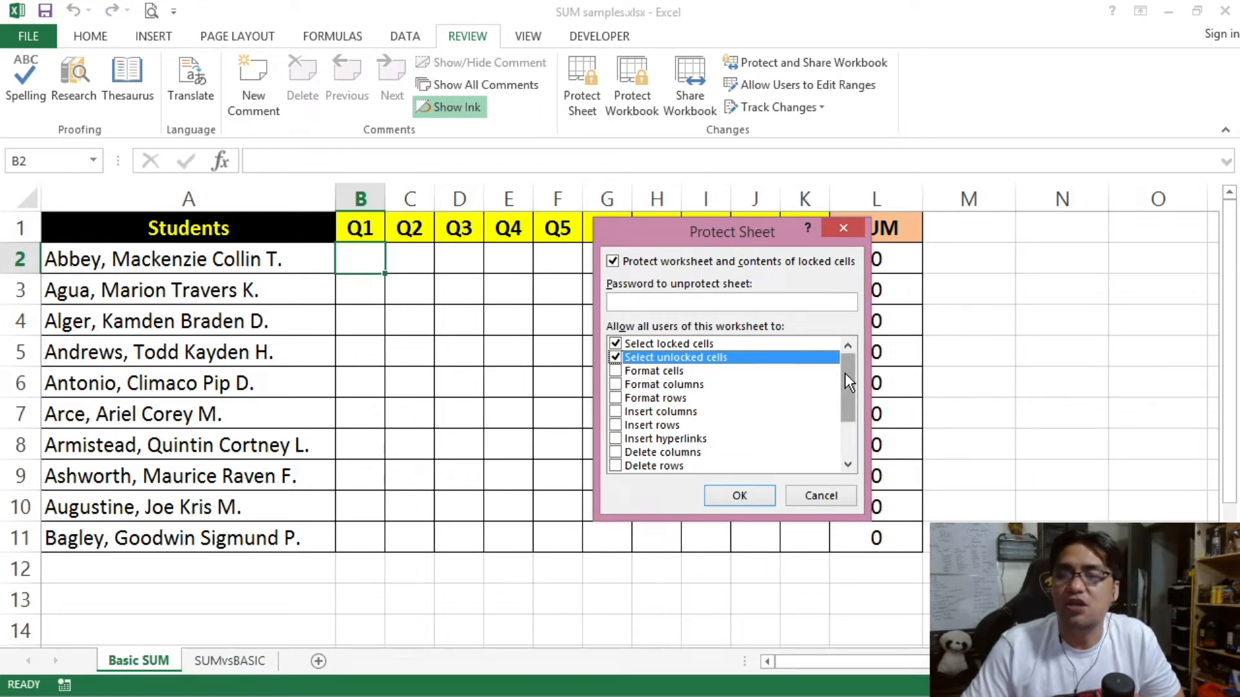
click(651, 343)
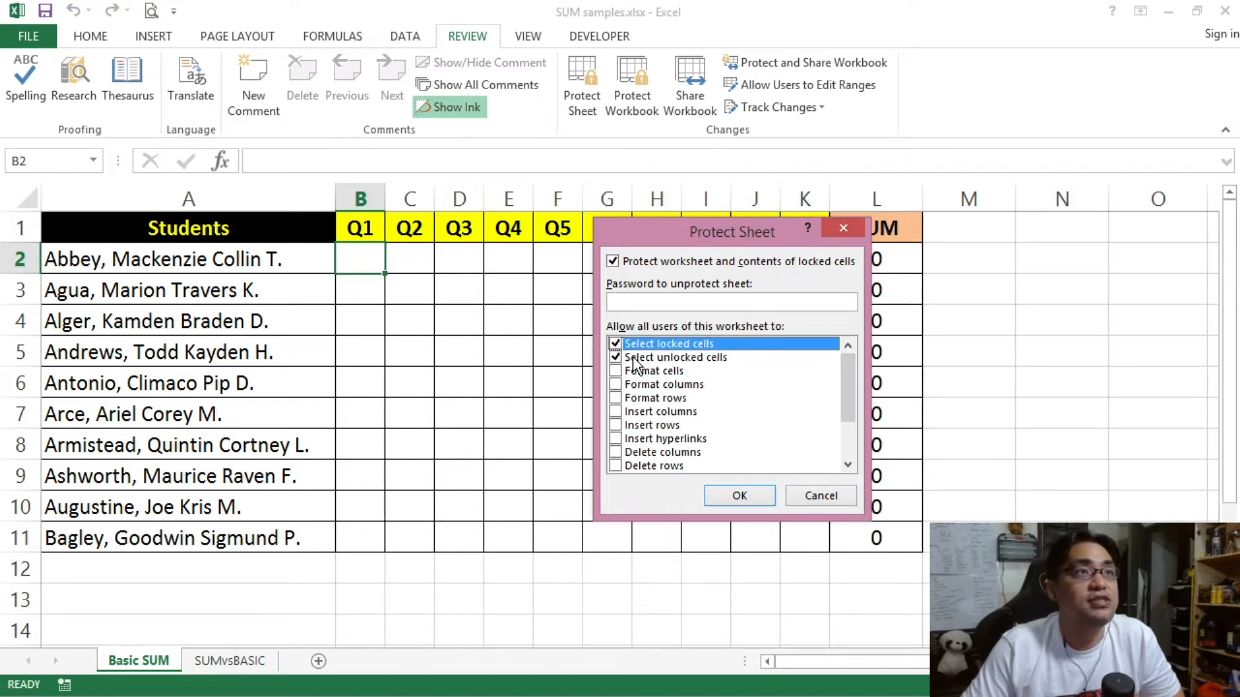
click(636, 357)
click(644, 346)
click(650, 356)
click(649, 346)
click(652, 359)
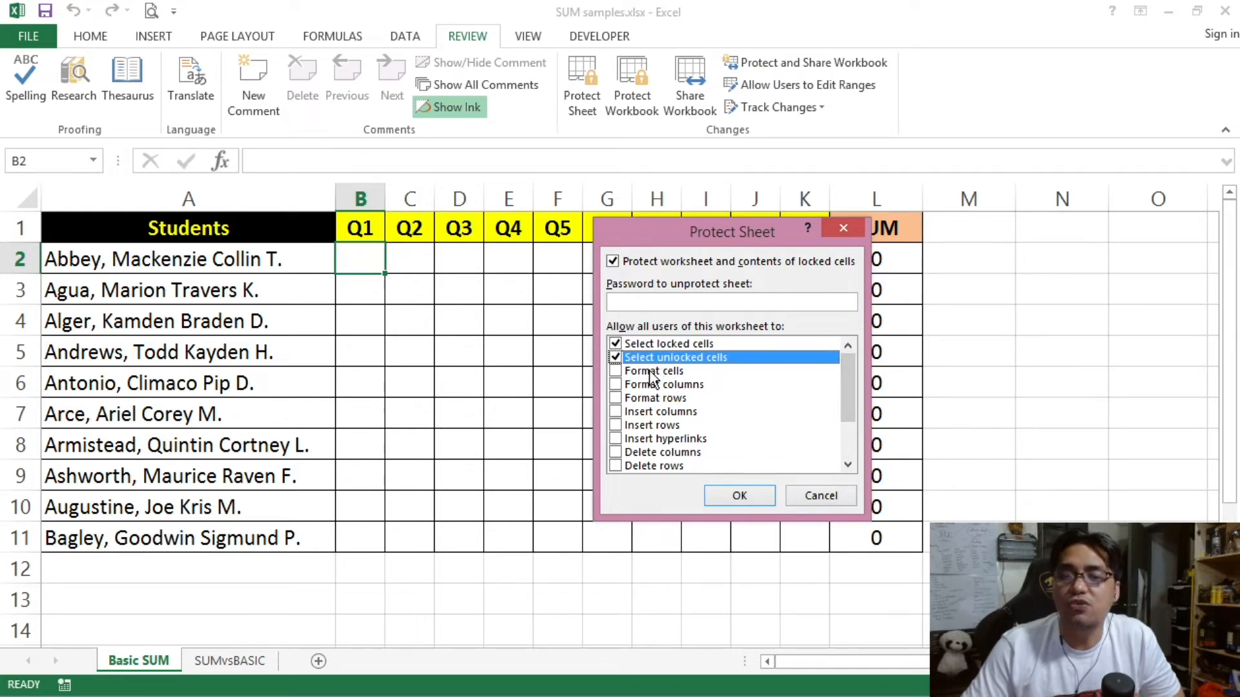
Step: Allow Format cells, protect the sheet, and check the Home font list
click(630, 371)
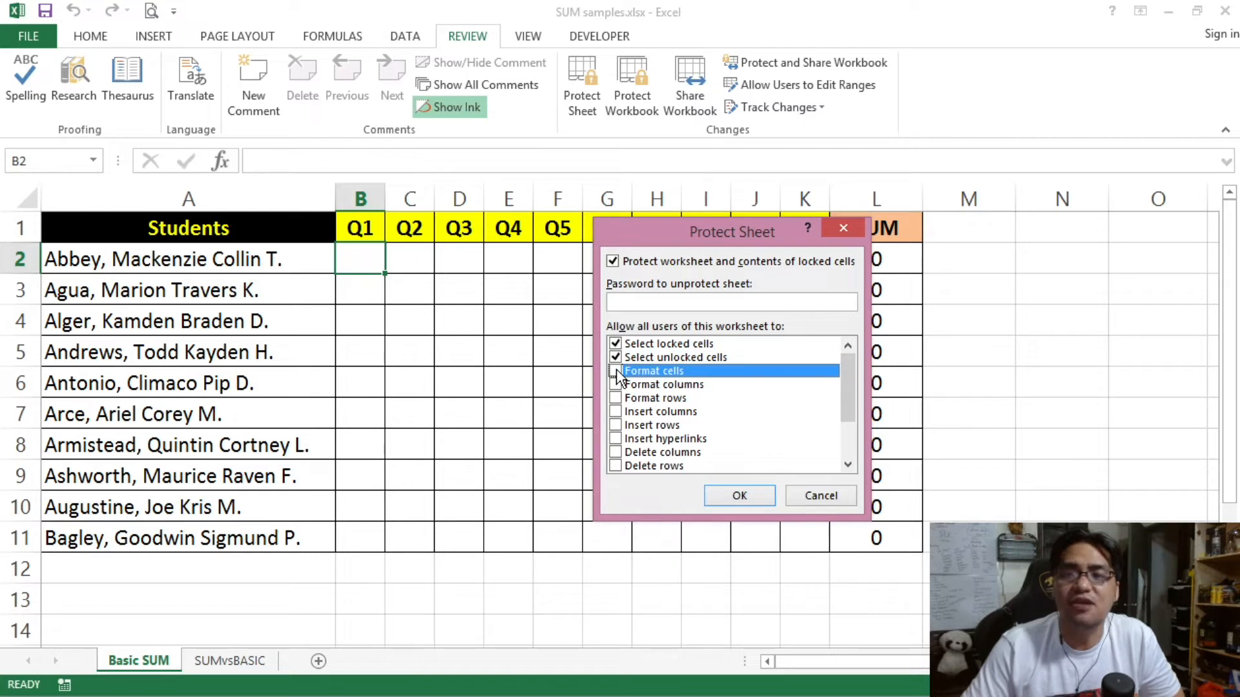
click(616, 372)
click(740, 496)
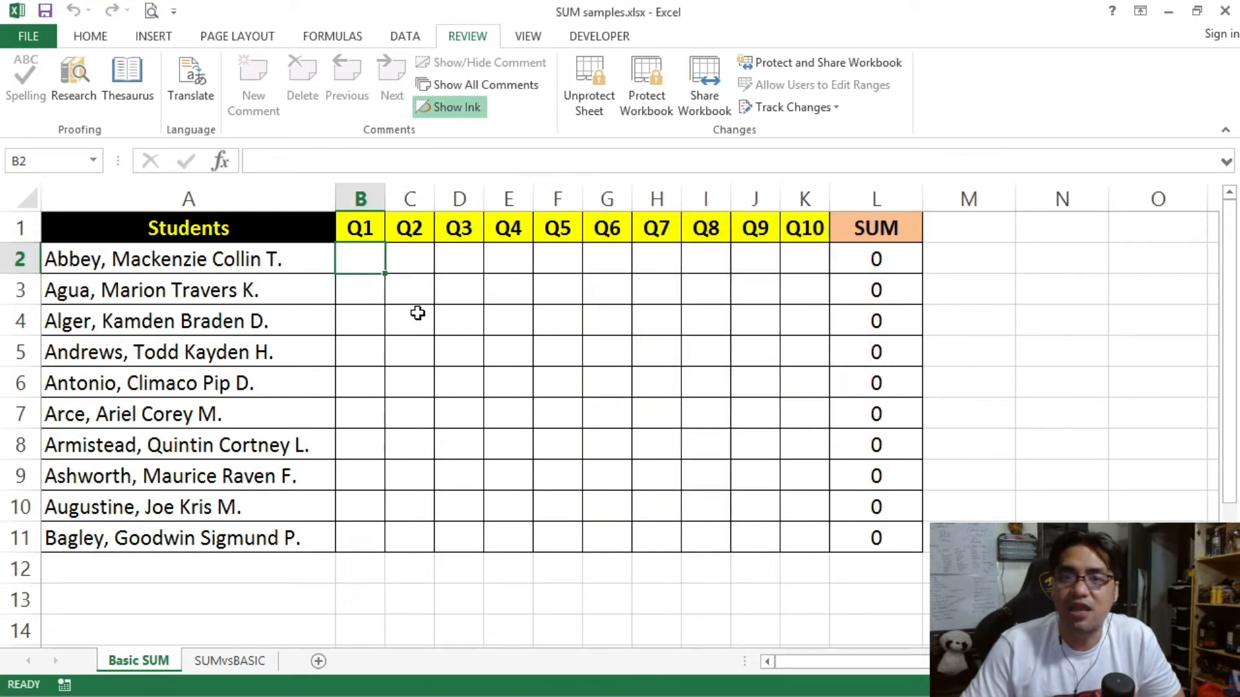
click(90, 37)
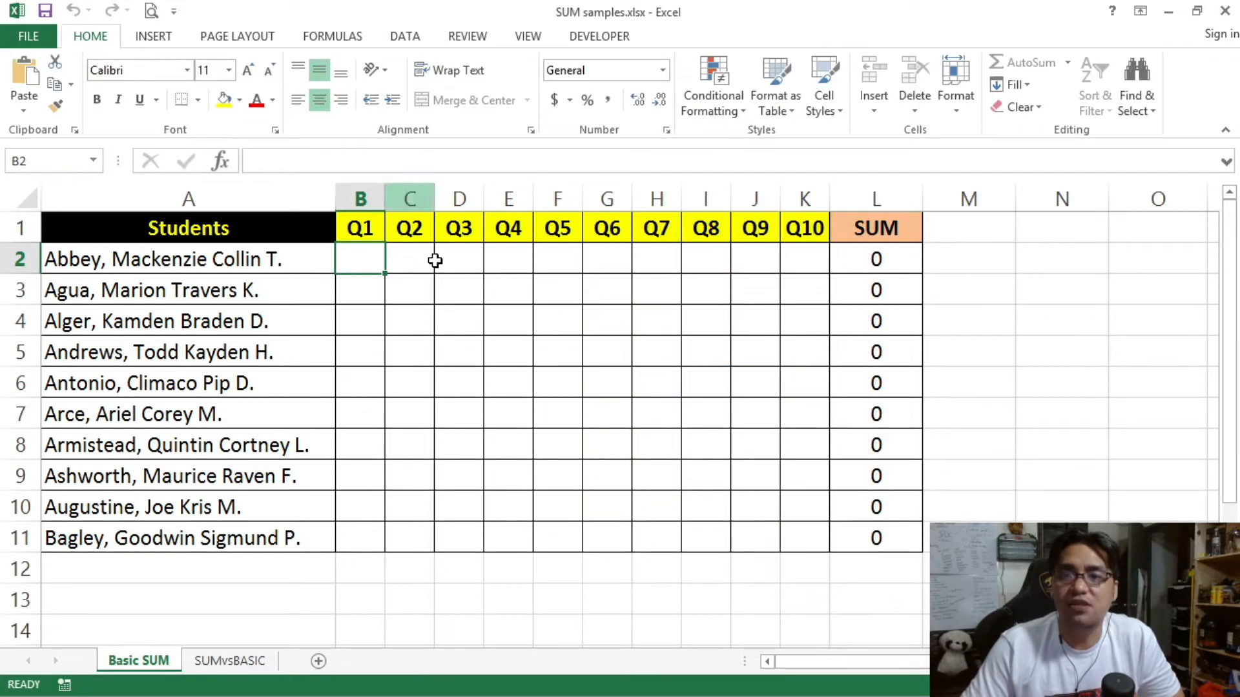
click(187, 70)
Step: Test the font list and Conditional Formatting menu on the protected sheet
click(506, 248)
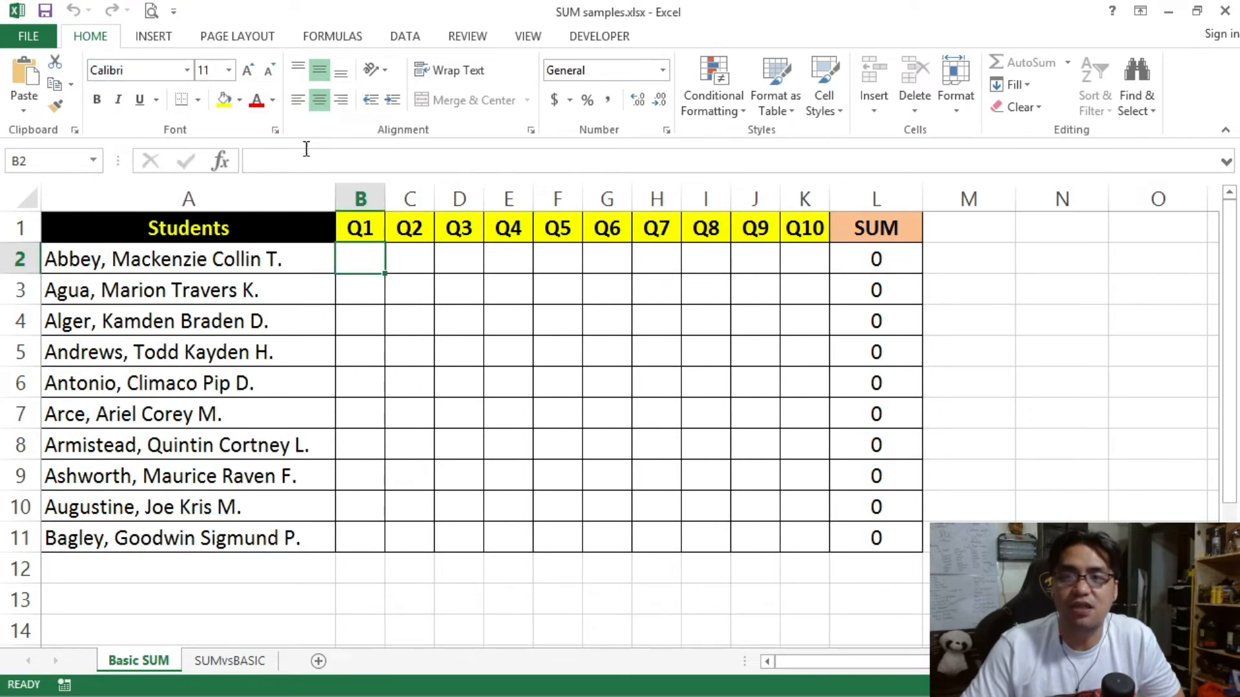
click(188, 70)
click(188, 70)
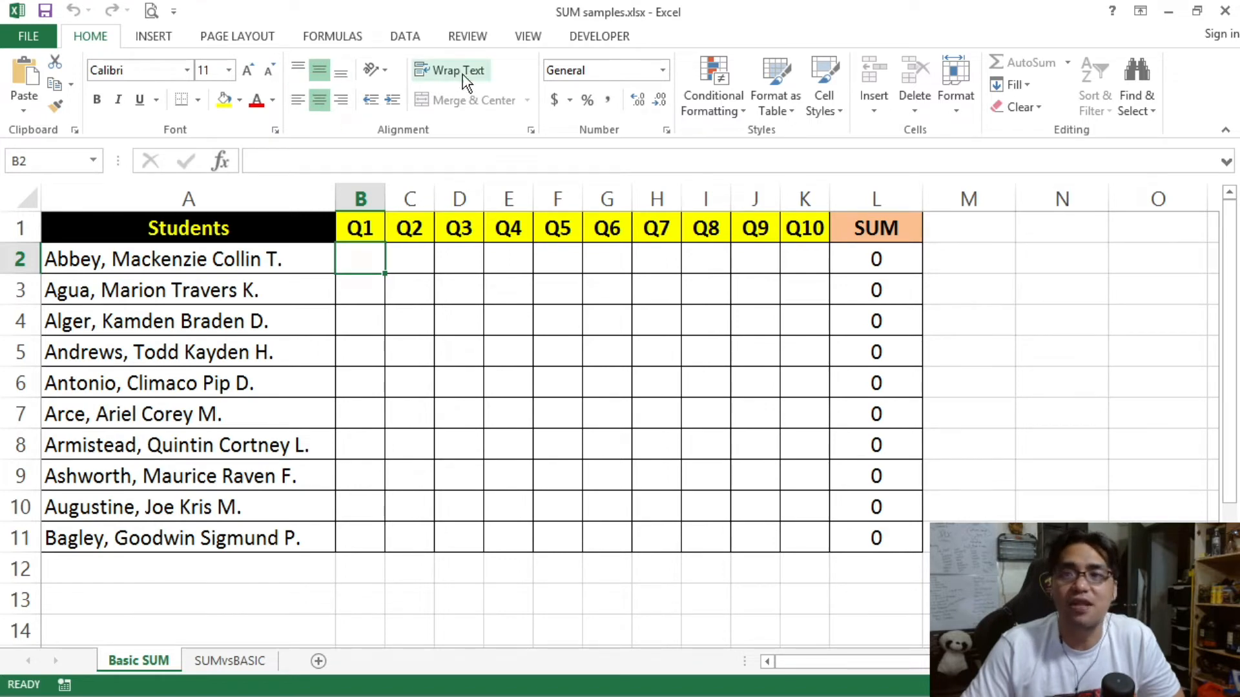
click(716, 104)
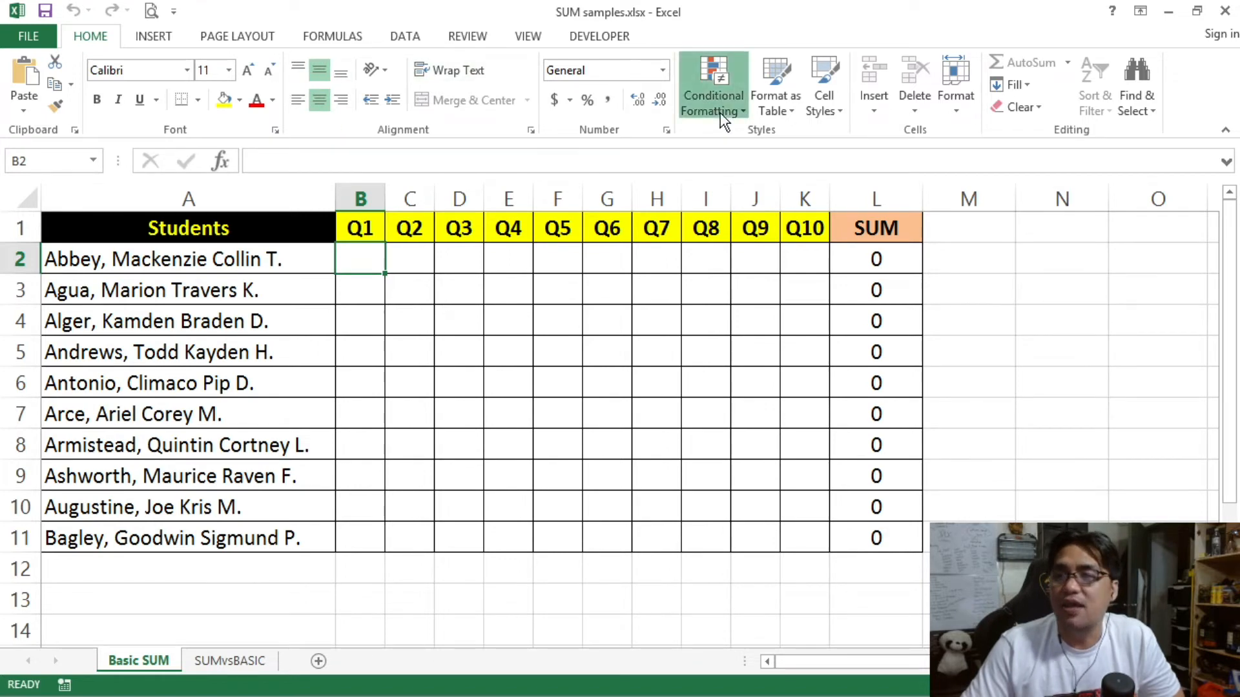
click(481, 343)
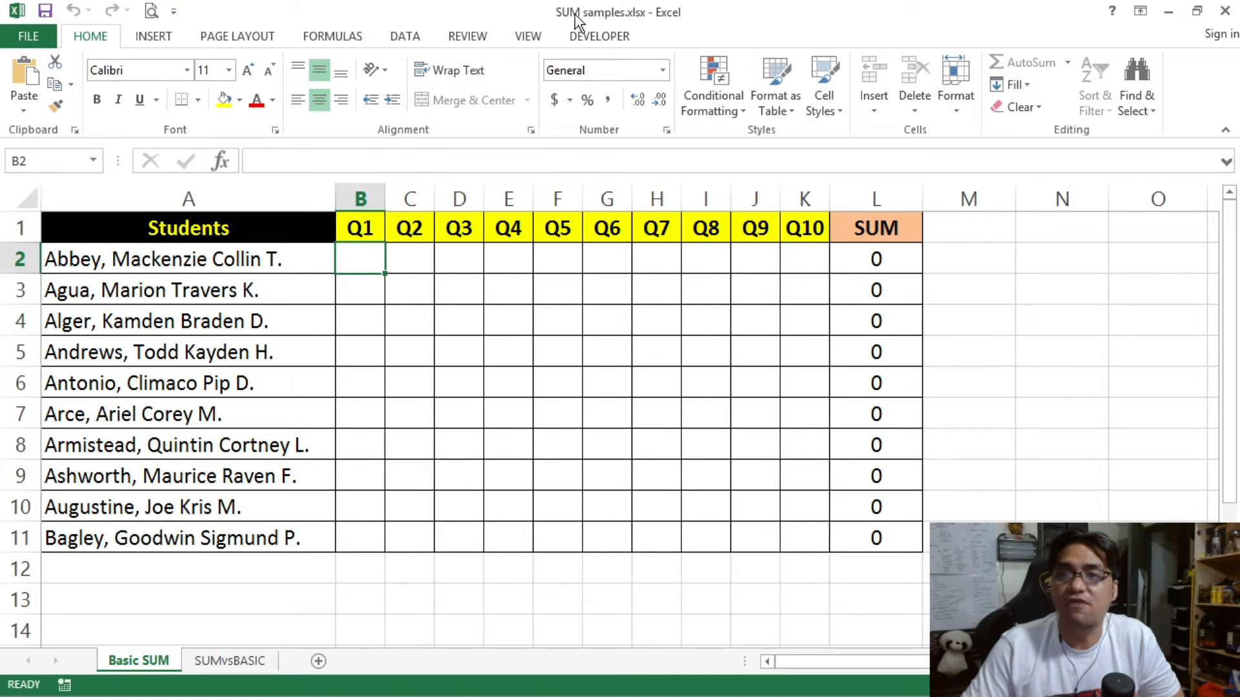
Step: Protect the sheet again with Format columns and Format rows allowed
click(469, 38)
click(582, 83)
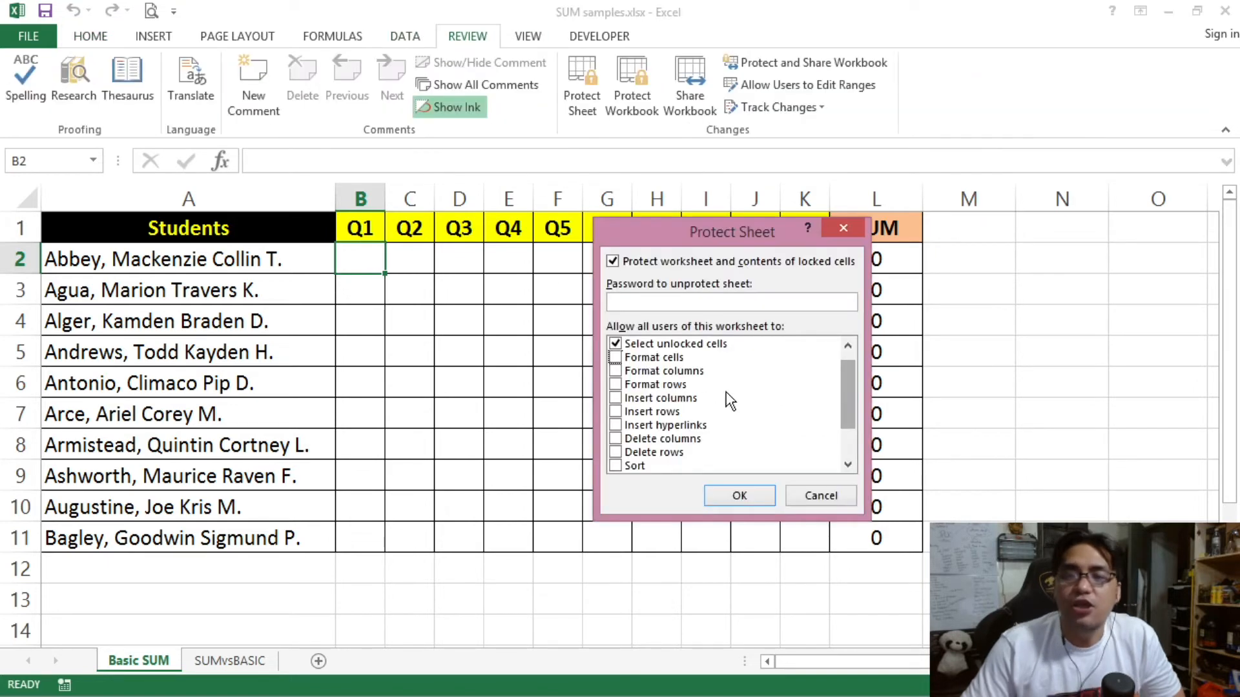
click(615, 371)
click(615, 384)
click(733, 503)
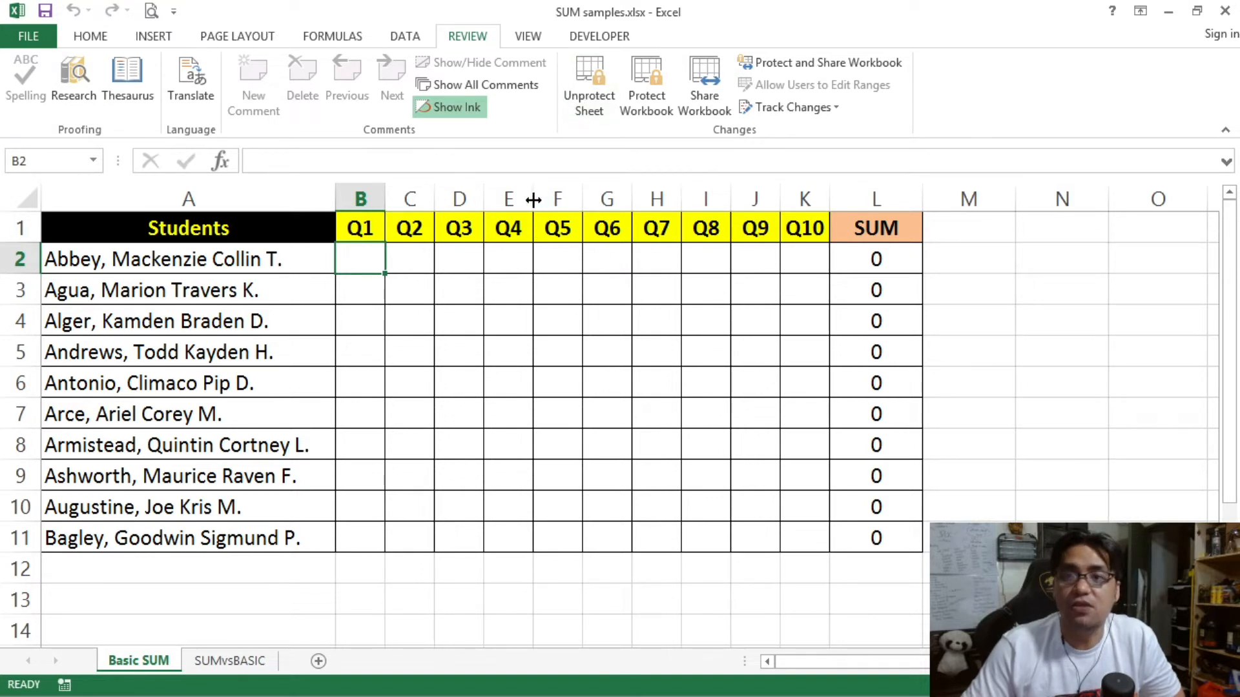
Step: Widen and narrow the Q4 column E, then hide it
drag(533, 200, 676, 201)
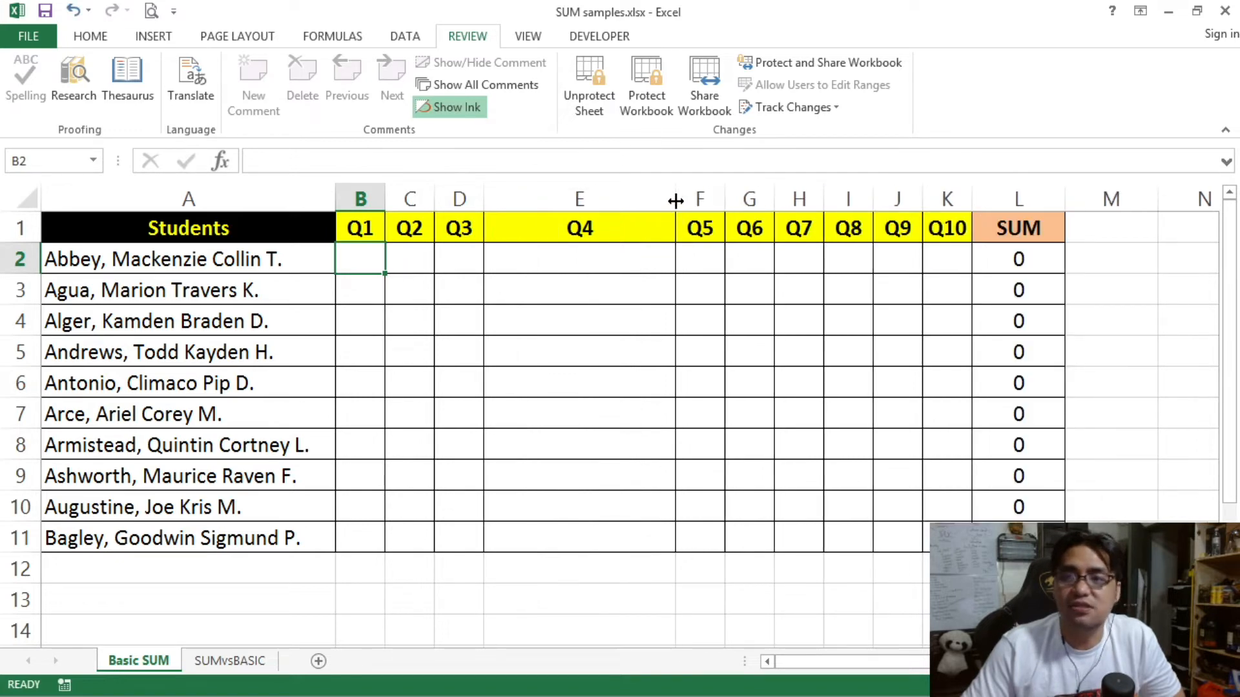
drag(674, 201, 513, 198)
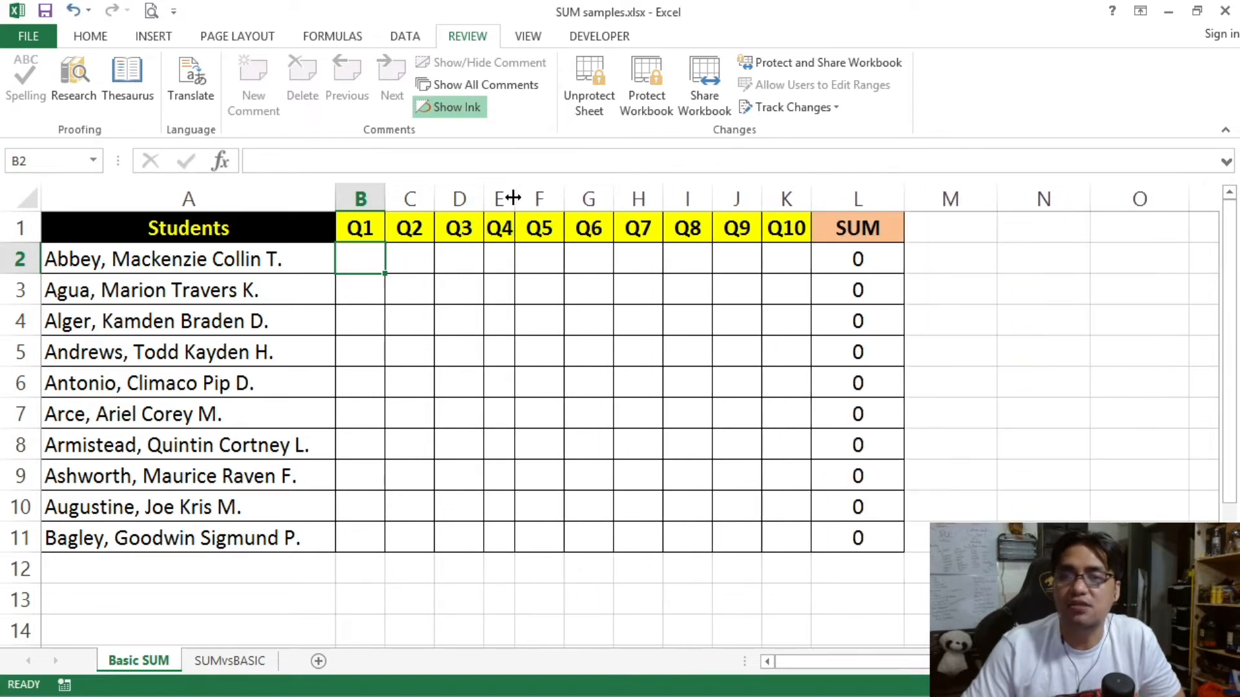
right_click(503, 199)
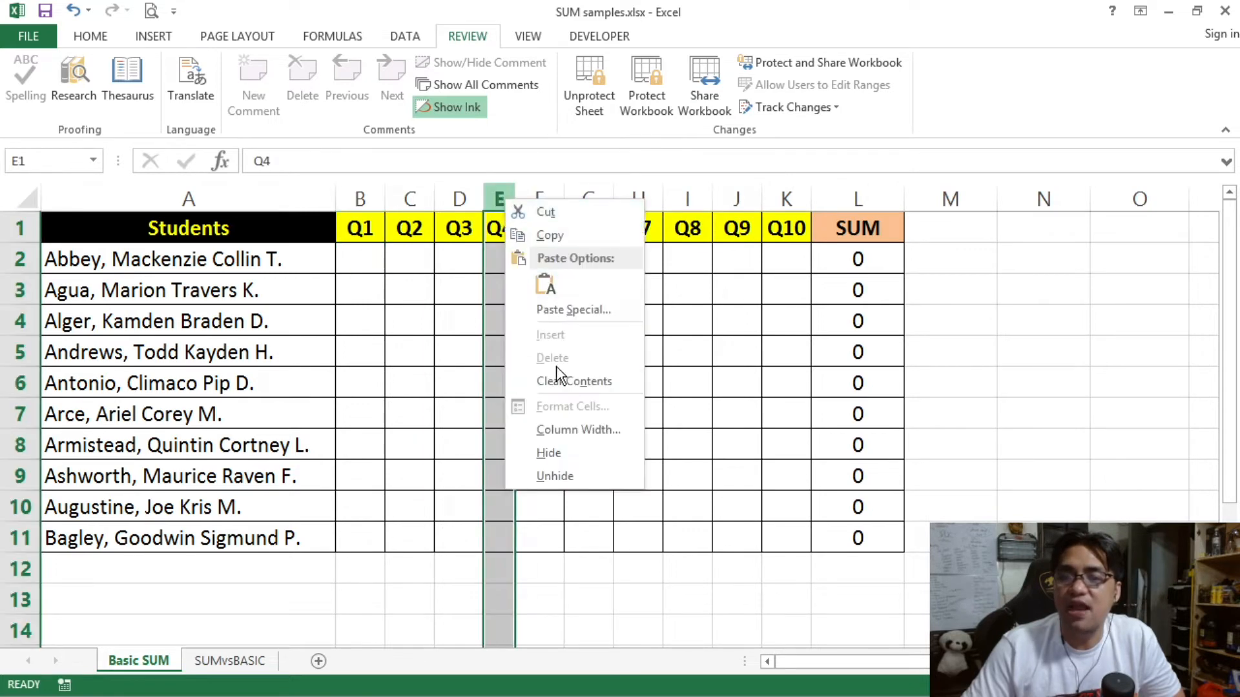
click(550, 453)
click(252, 321)
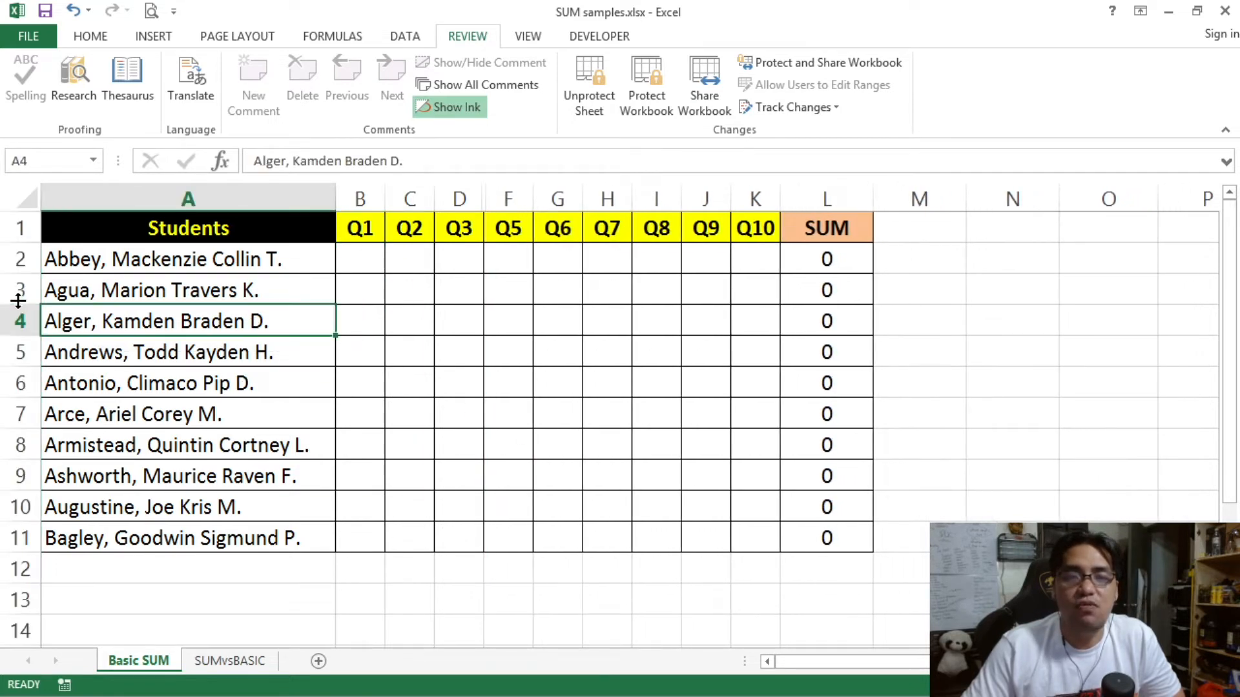
Step: Make row 3 taller, shrink it, then hide row 3
drag(23, 304, 22, 366)
drag(19, 389, 20, 281)
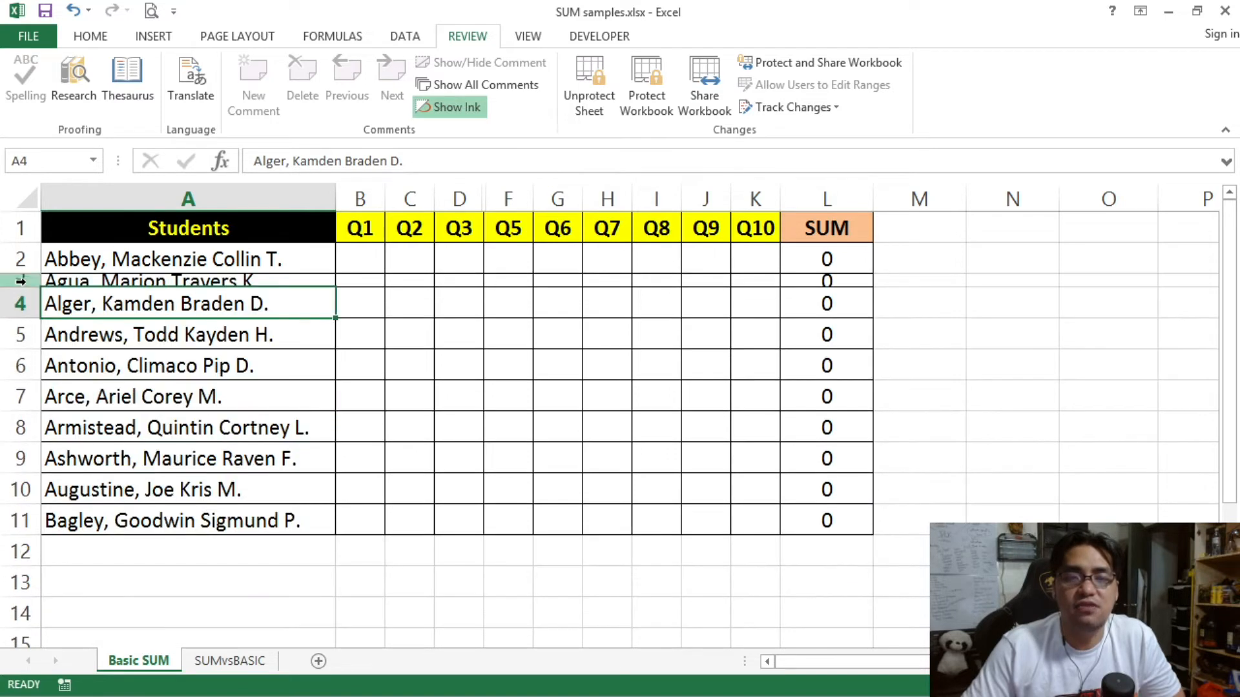
right_click(21, 280)
click(96, 536)
click(320, 383)
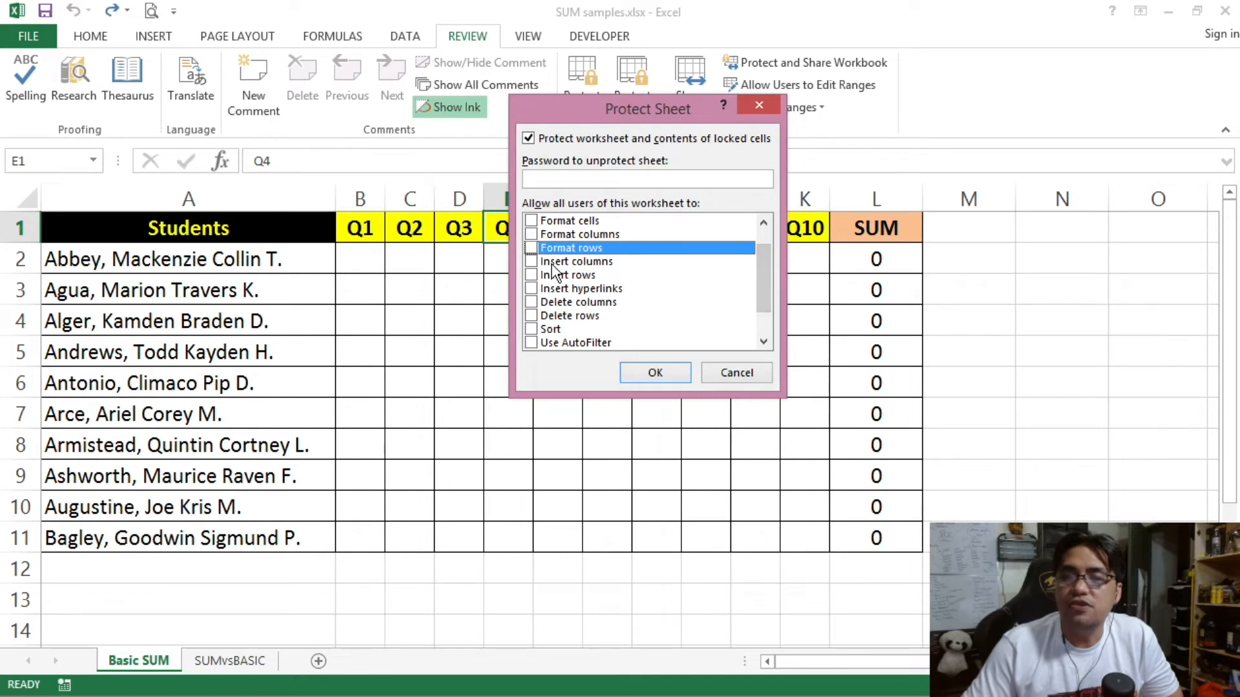
Step: Browse the Protect Sheet permissions: Insert columns/rows, Delete rows, hyperlinks, Sort, AutoFilter
click(552, 262)
click(546, 277)
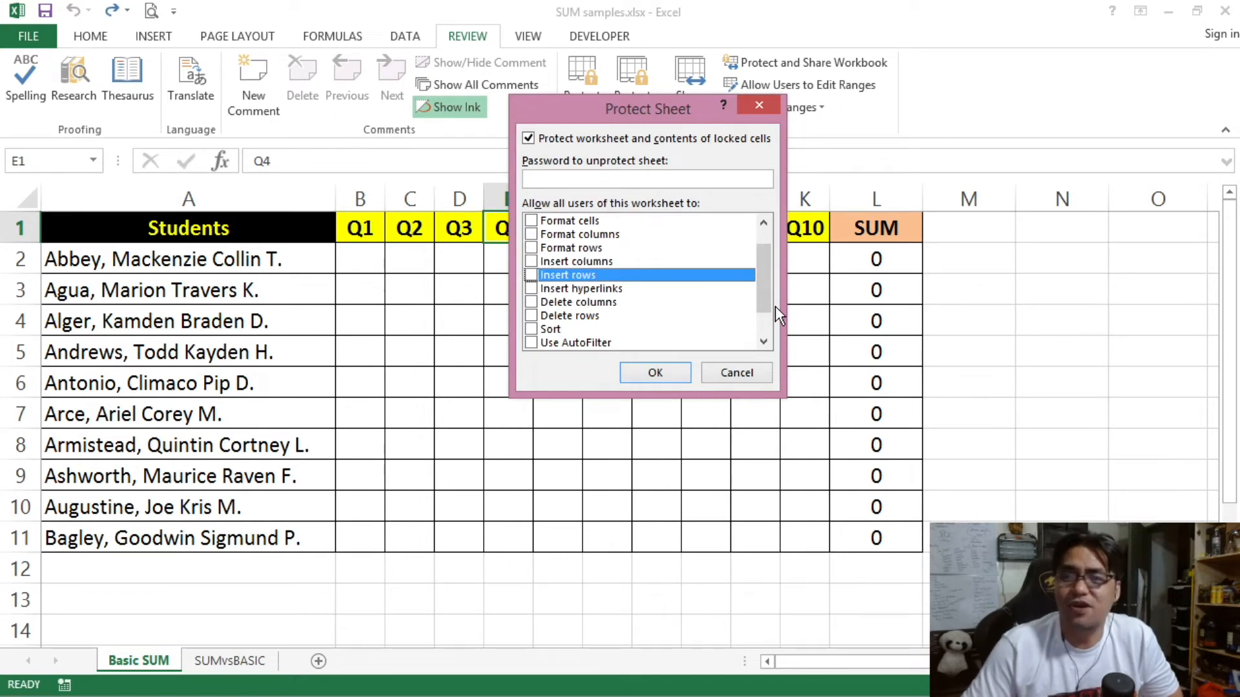
key(Down)
key(Down)
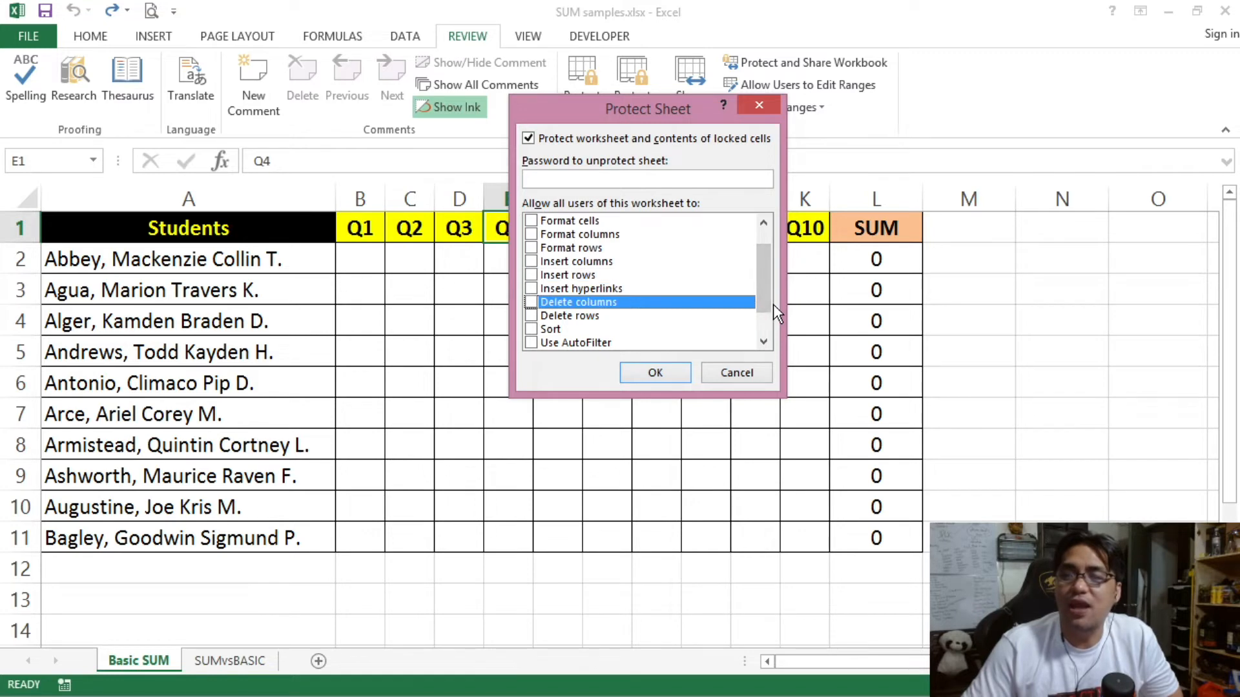
click(567, 316)
click(573, 291)
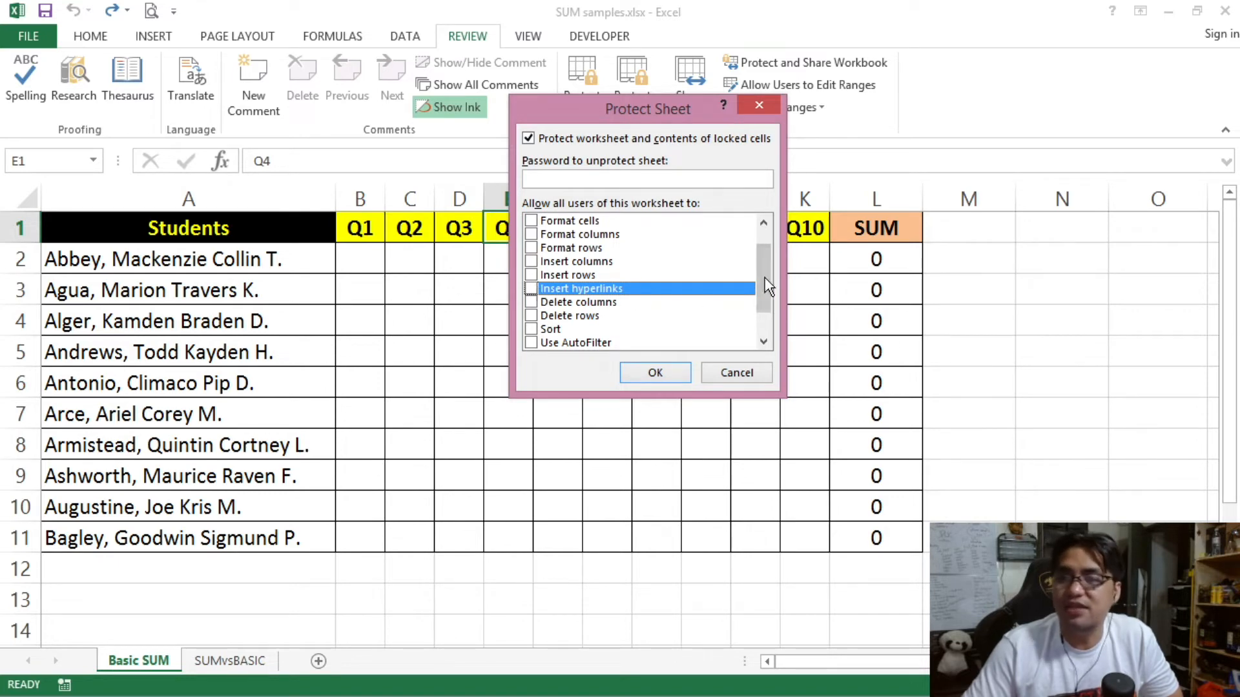
scroll(773, 284, down, 1)
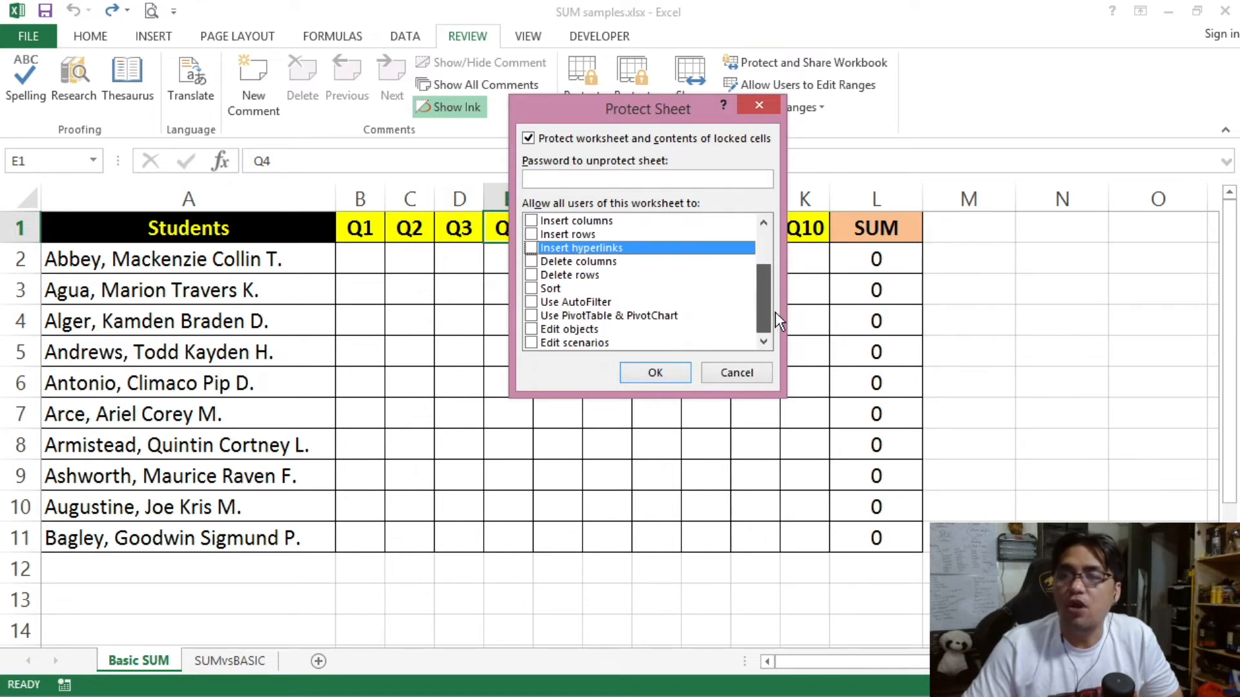
click(545, 289)
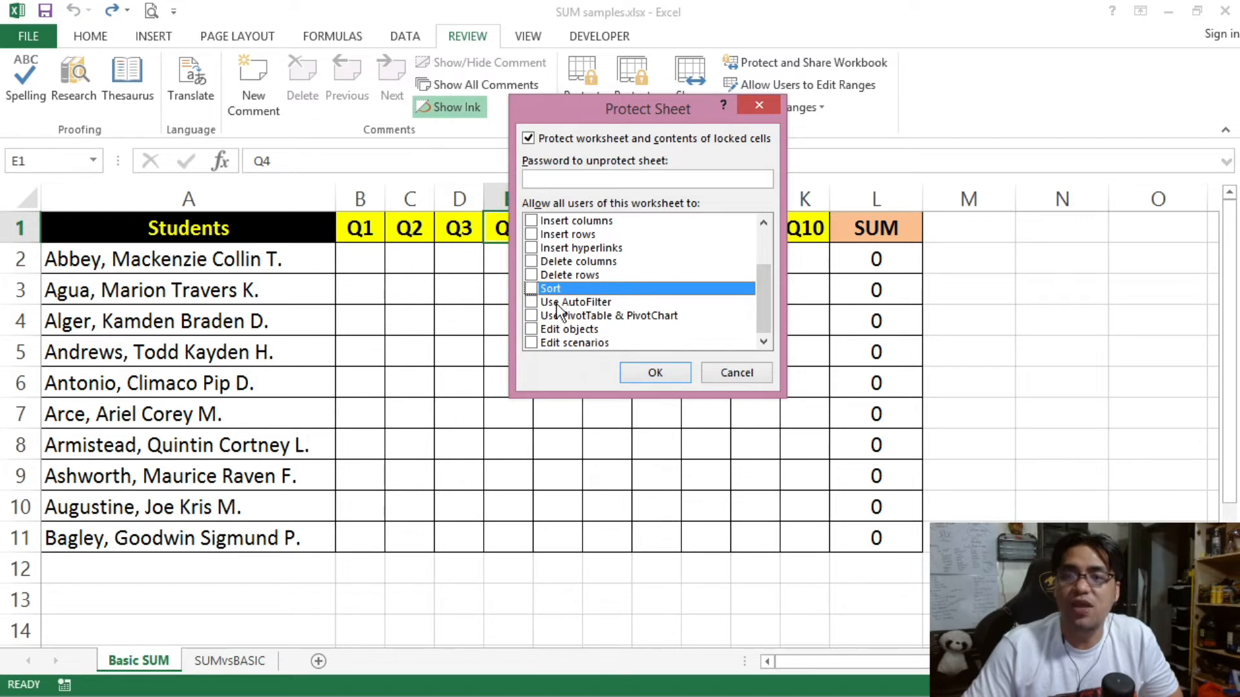
click(563, 303)
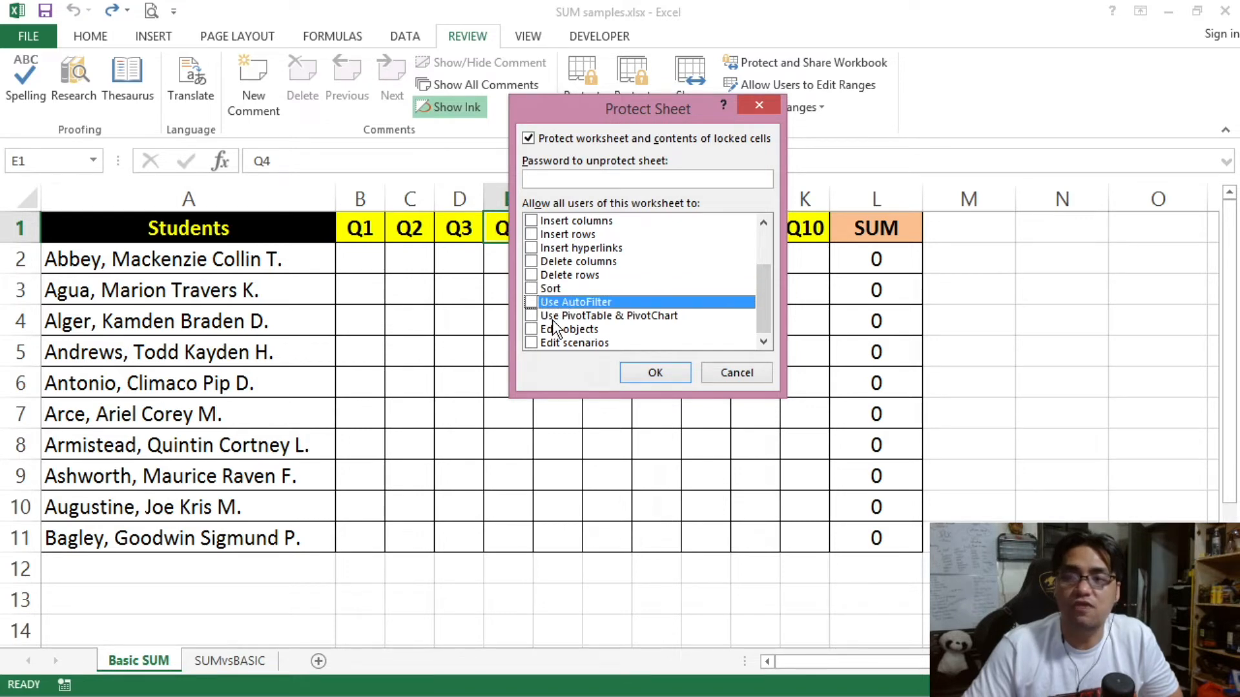
click(550, 318)
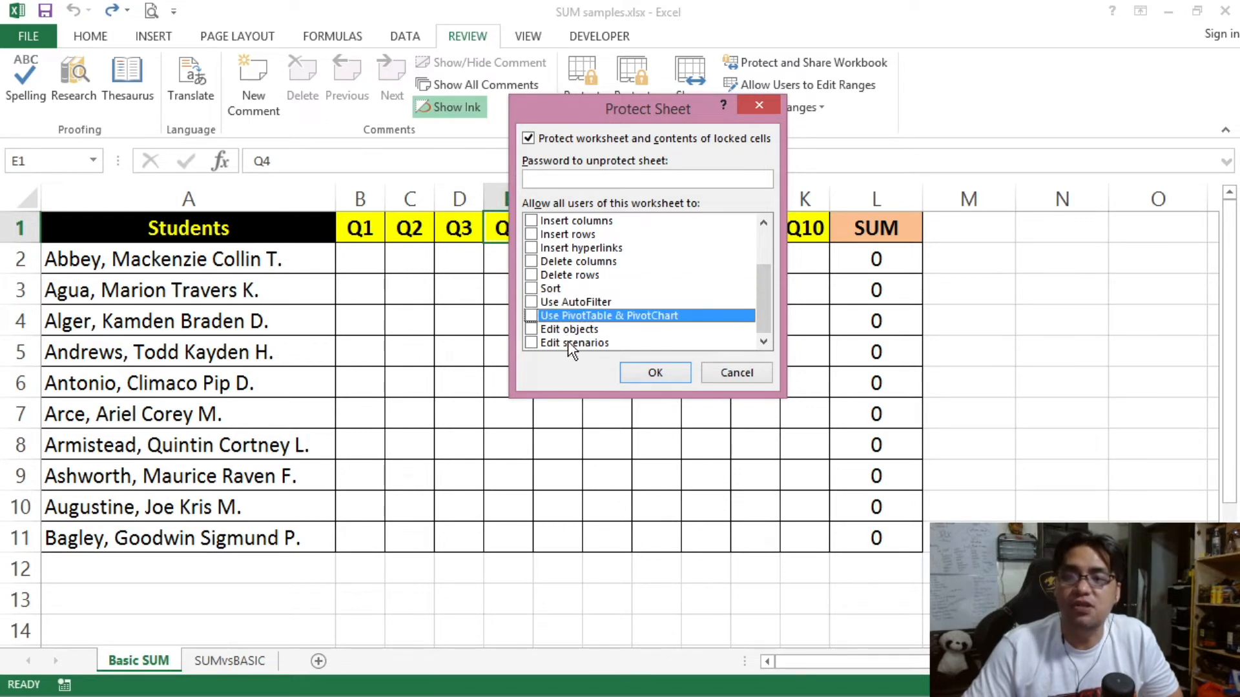
click(568, 341)
click(560, 327)
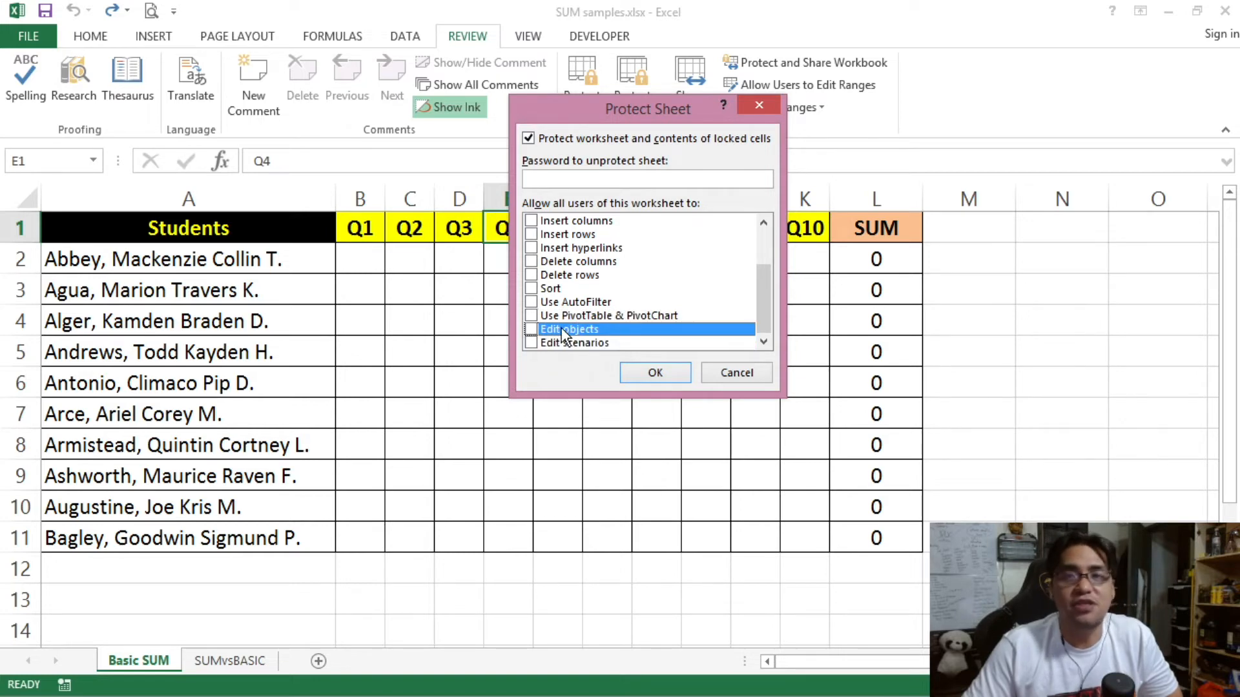
Step: Tick Edit objects and protect the Basic SUM sheet
click(530, 329)
click(657, 376)
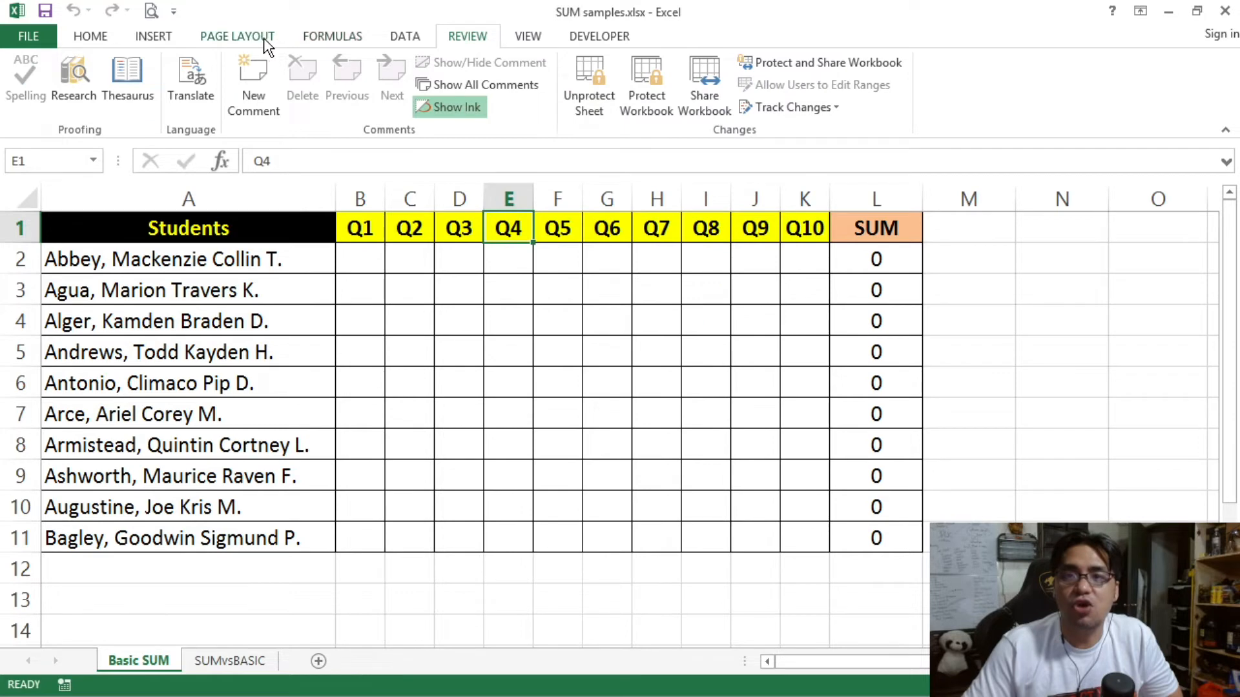
click(165, 37)
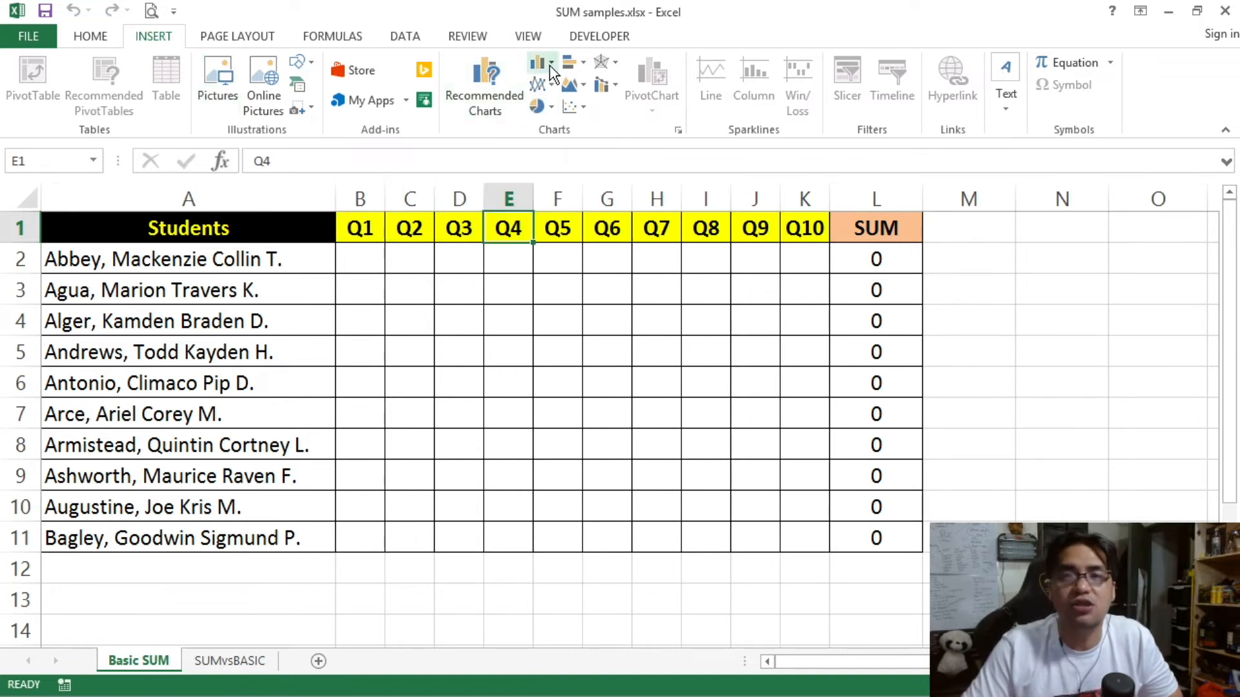
click(414, 290)
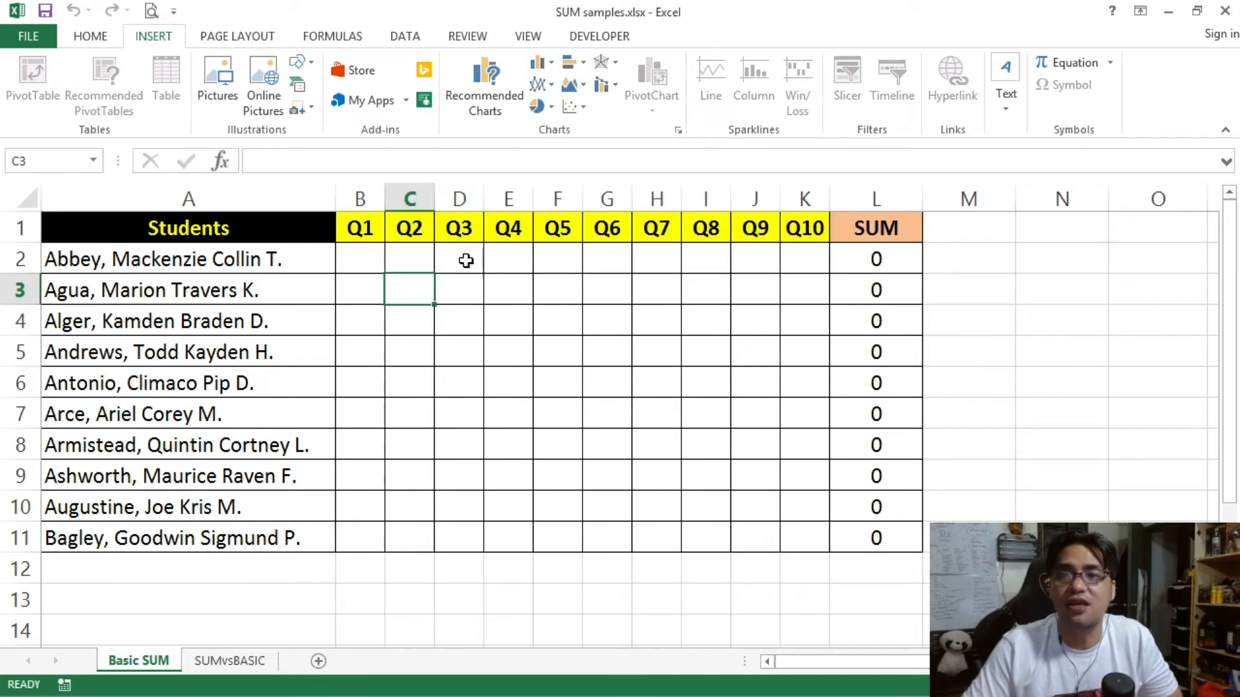
click(473, 40)
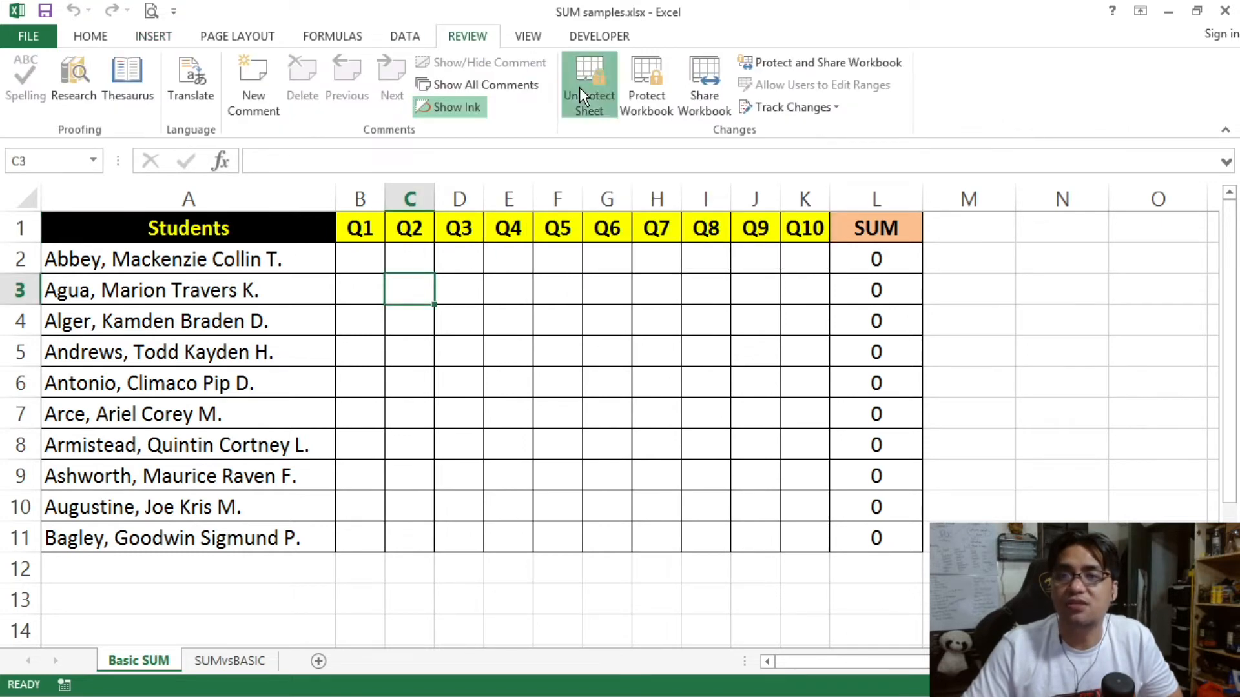
Step: Protect the A1:L11 grade table with the Edit objects permission and no password, then unprotect the sheet
drag(290, 232, 904, 539)
click(582, 84)
drag(765, 251, 759, 279)
click(530, 330)
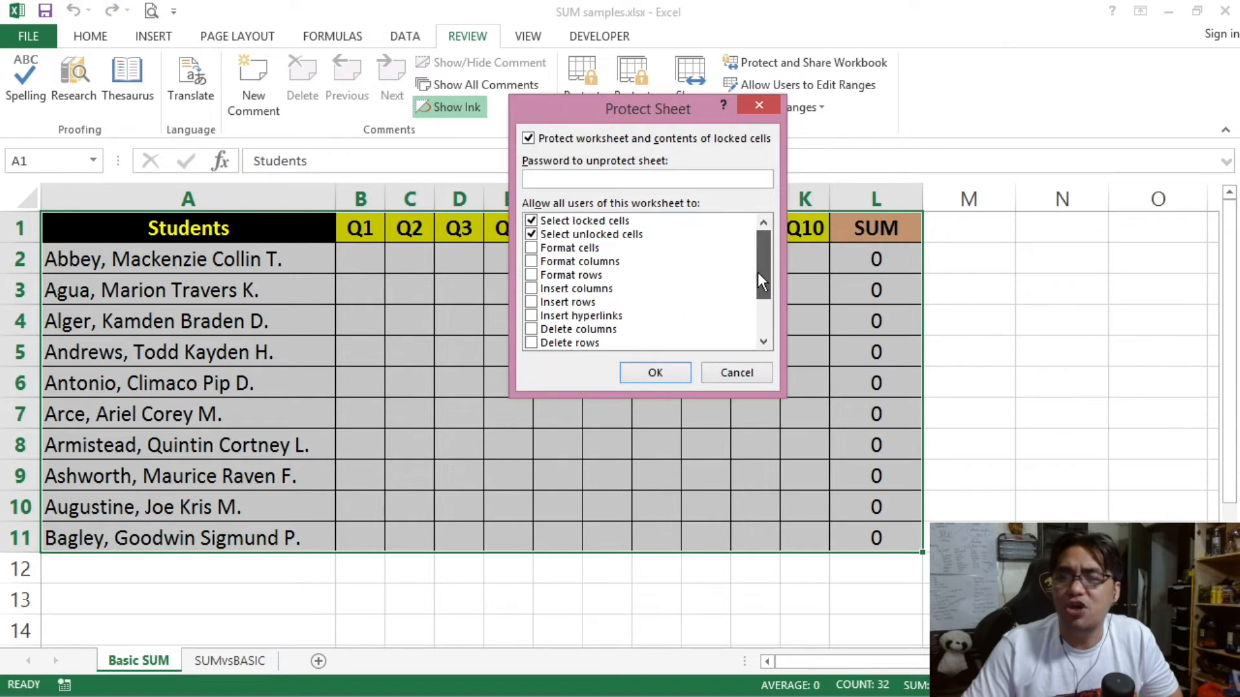
click(655, 372)
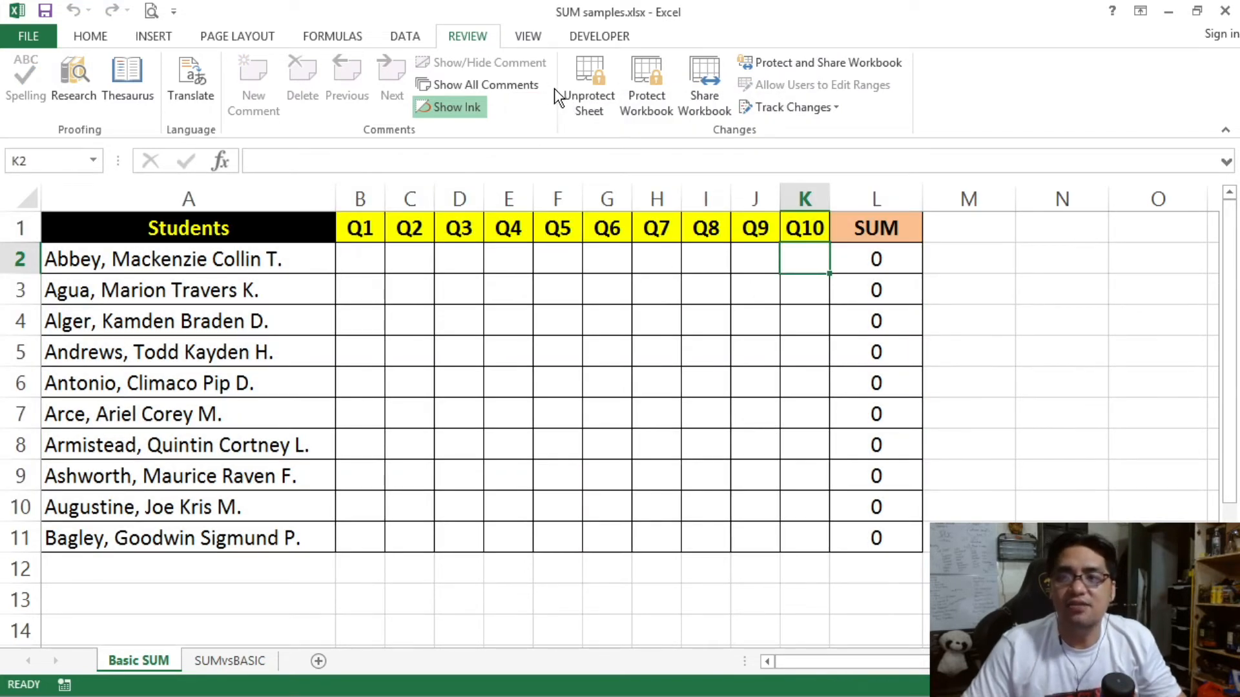
click(579, 92)
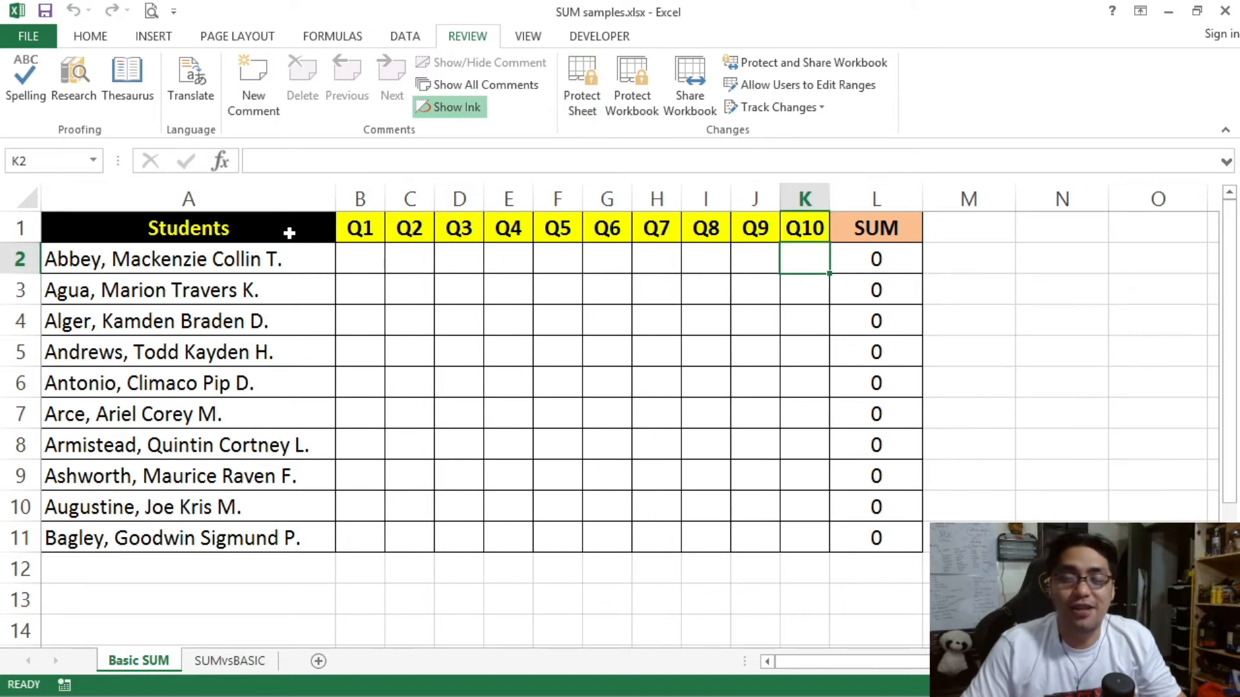
drag(288, 232, 868, 538)
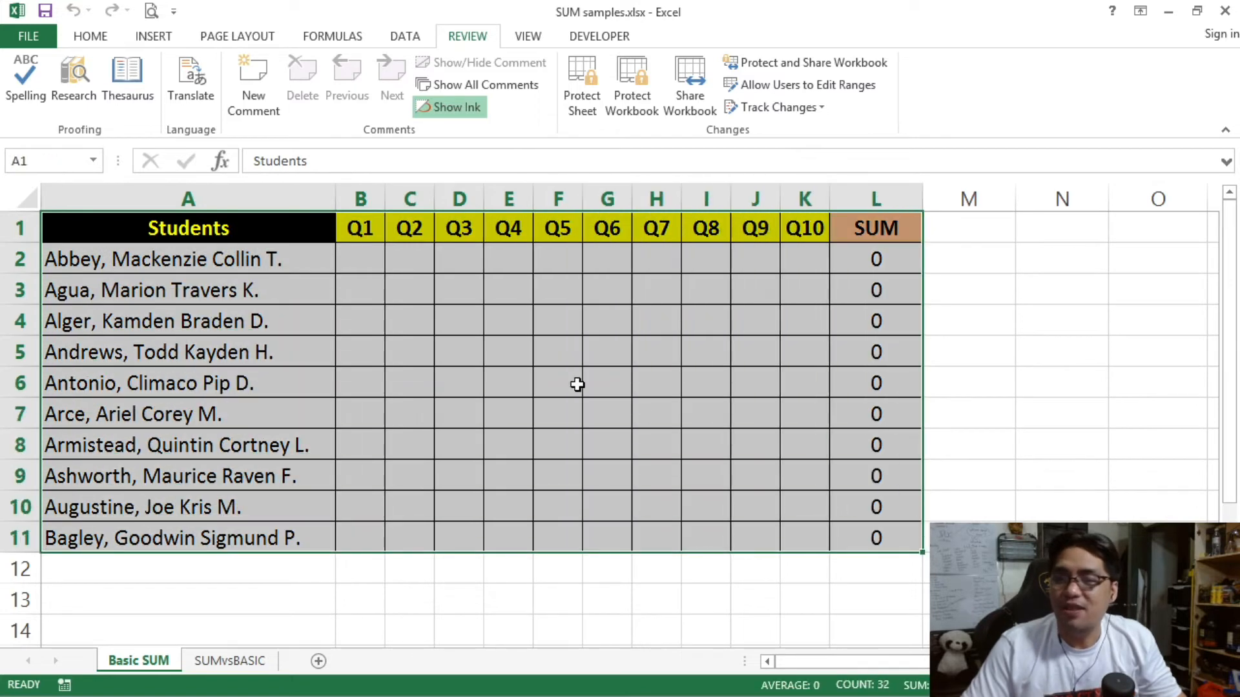
right_click(430, 282)
click(488, 590)
drag(544, 269, 491, 106)
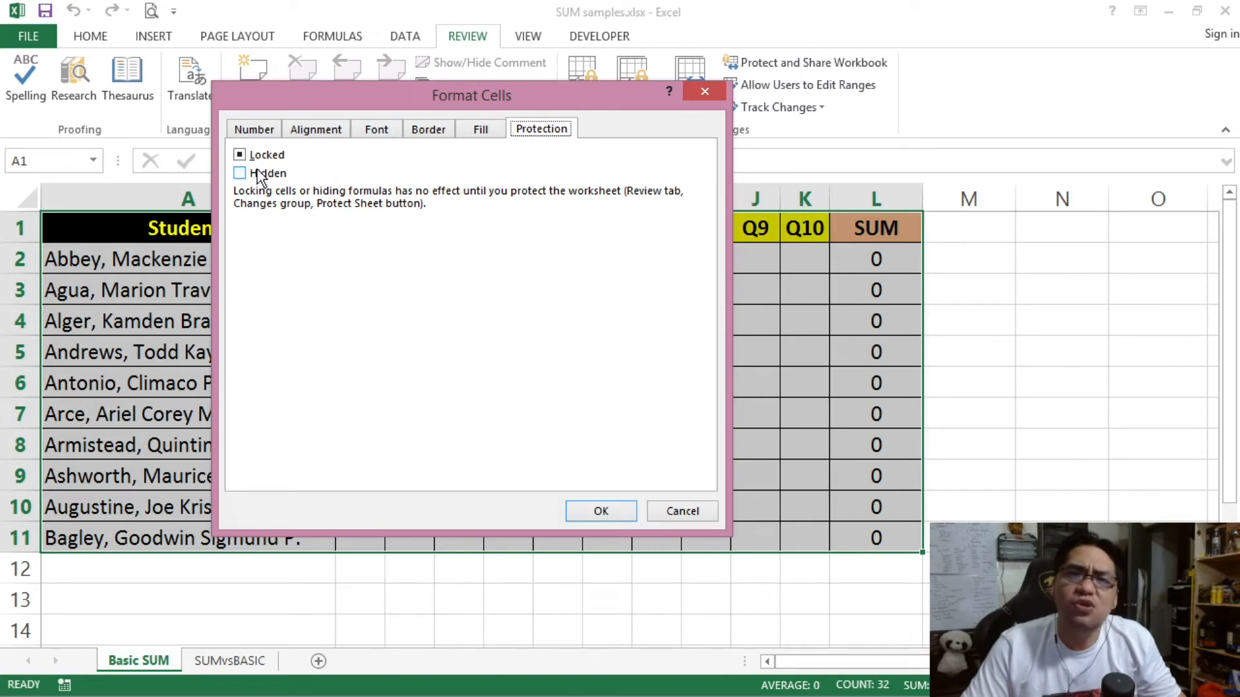
click(681, 511)
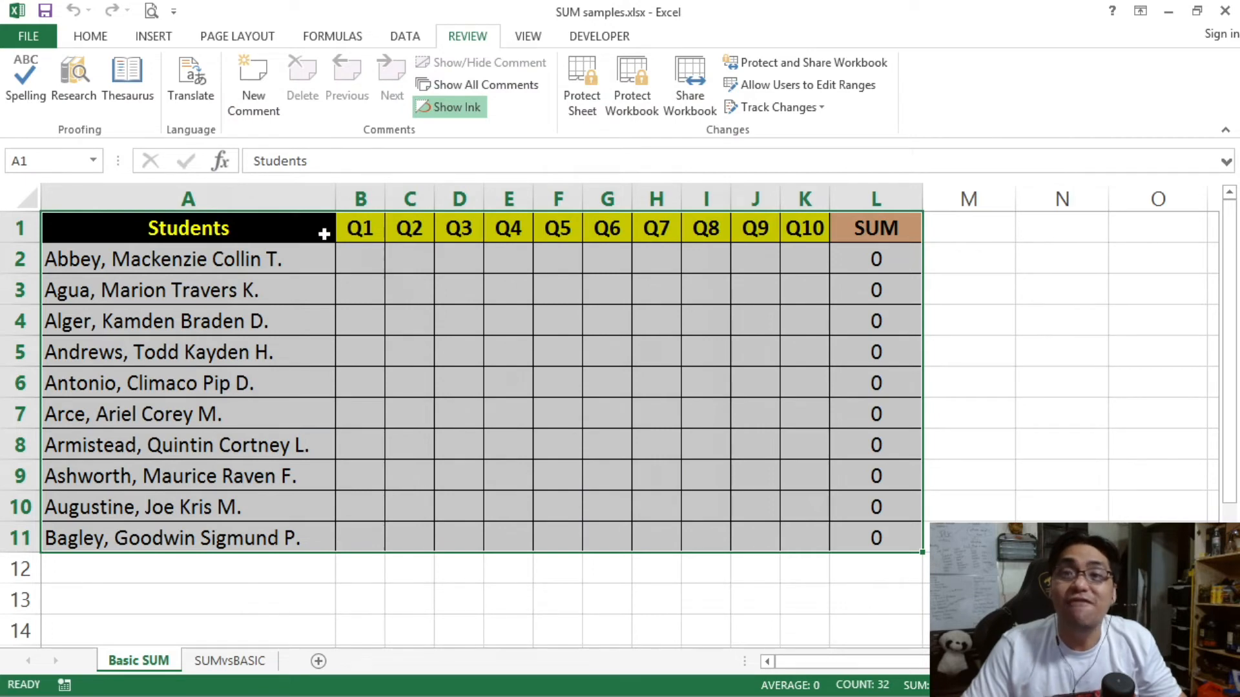
right_click(440, 246)
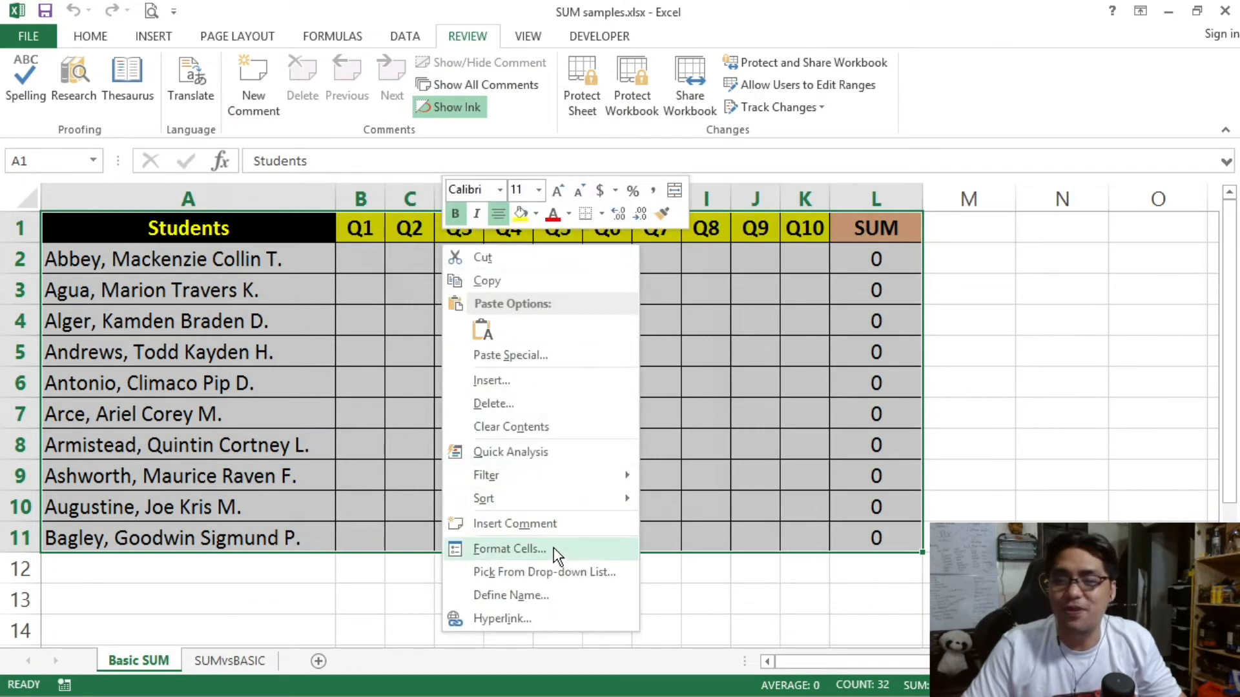
click(556, 549)
drag(377, 261, 357, 121)
click(670, 538)
click(469, 311)
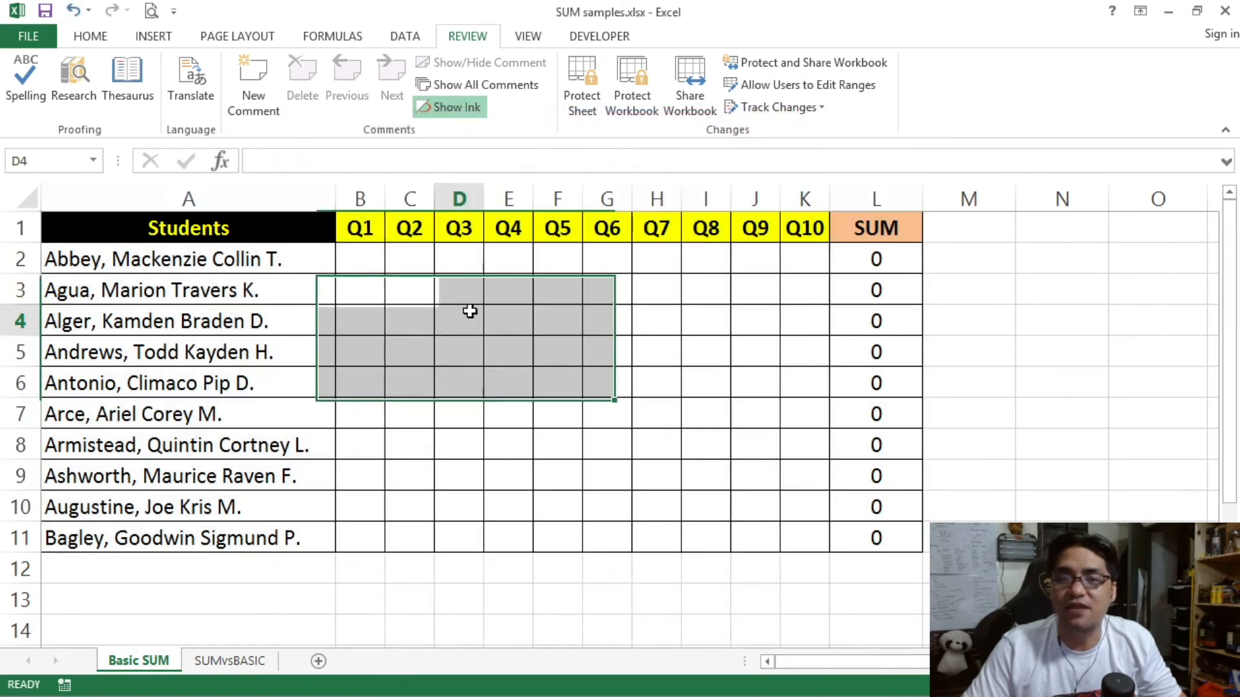
drag(288, 232, 855, 537)
click(590, 407)
click(590, 78)
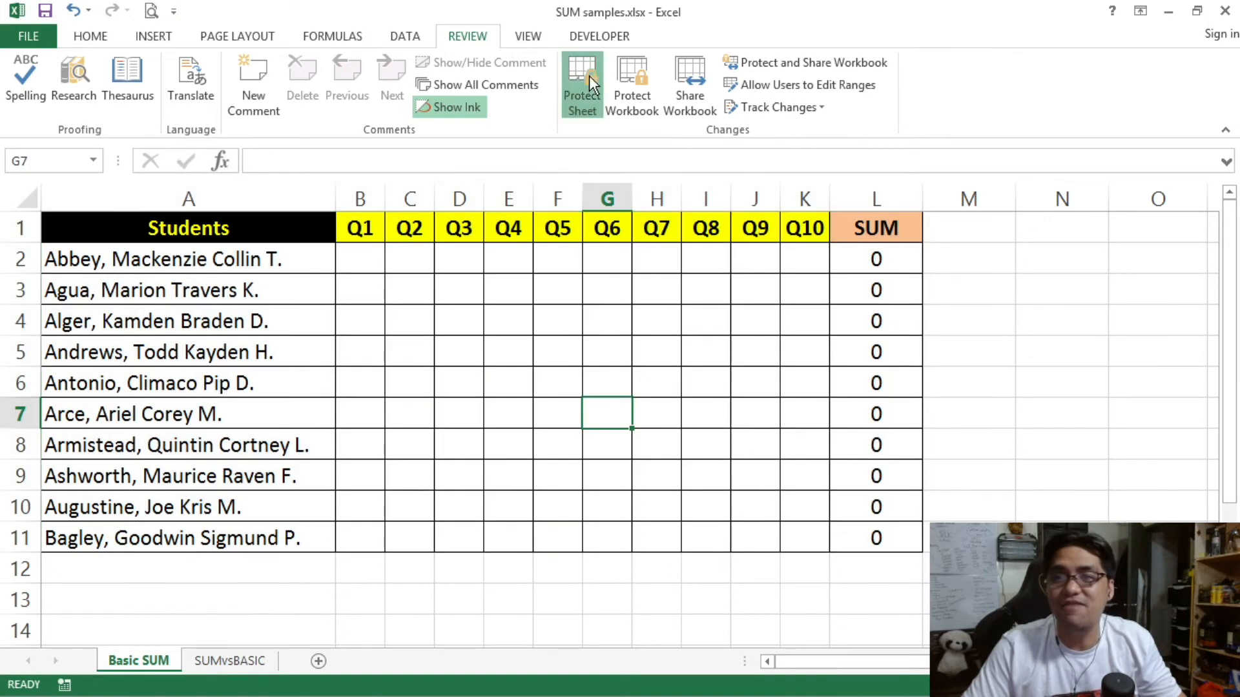
drag(763, 239, 767, 348)
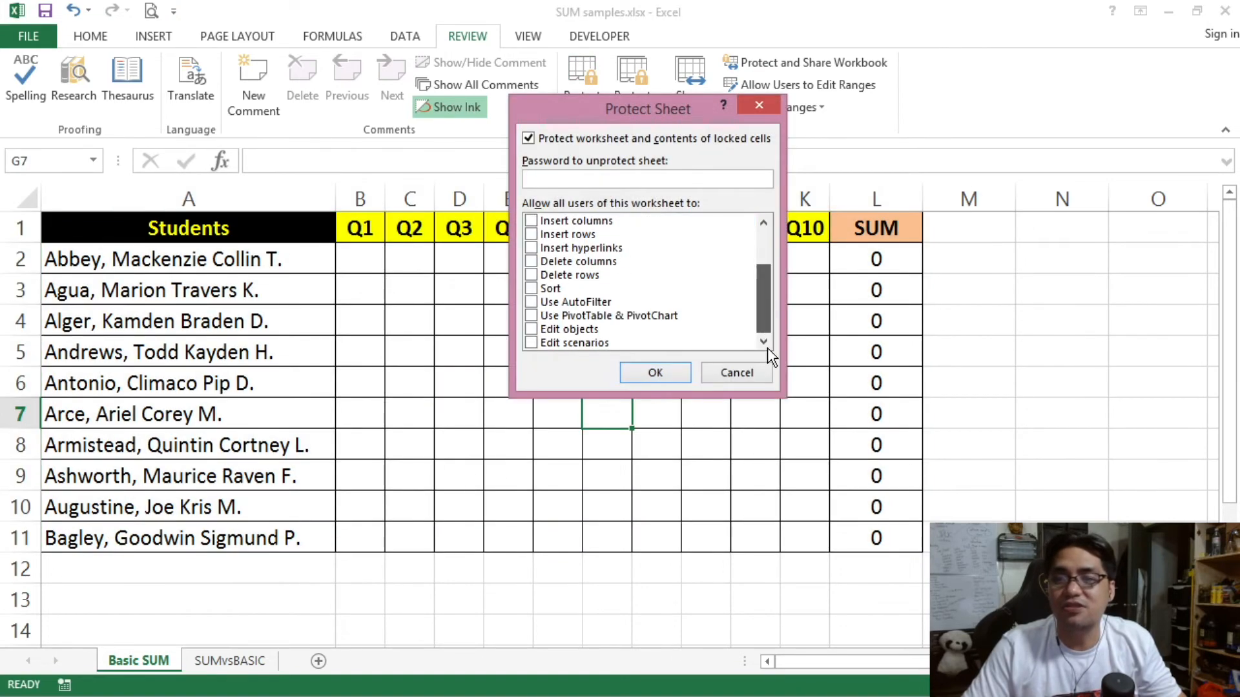
click(652, 372)
drag(247, 238, 874, 542)
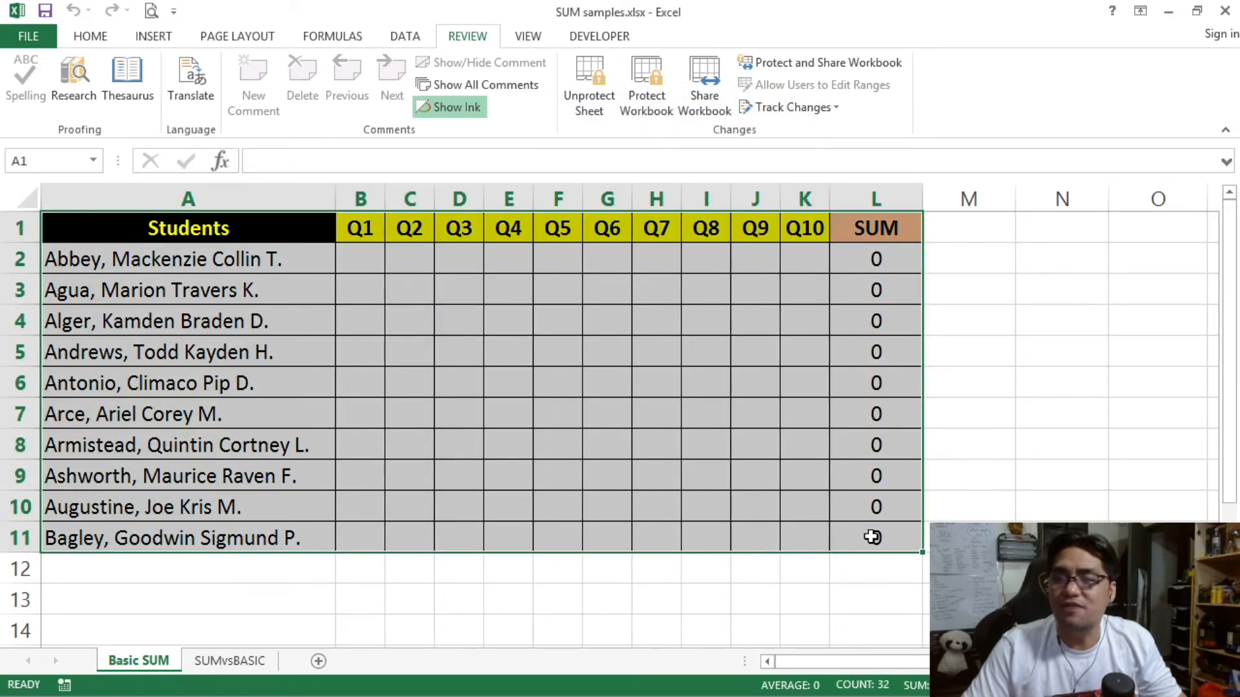
click(523, 409)
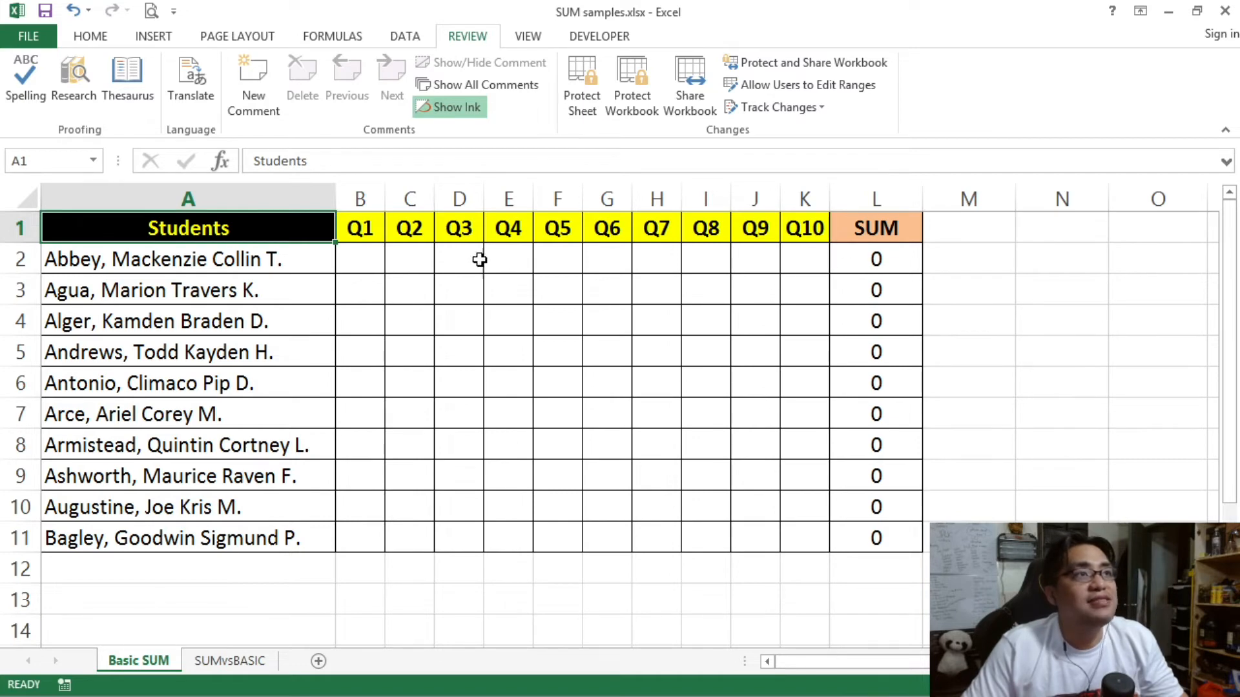
Step: Enter scores 212 in B2 and 123 in D3, E4 and F5
click(380, 258)
text(212)
click(451, 301)
text(123)
click(465, 321)
click(506, 327)
text(123)
click(543, 359)
text(123)
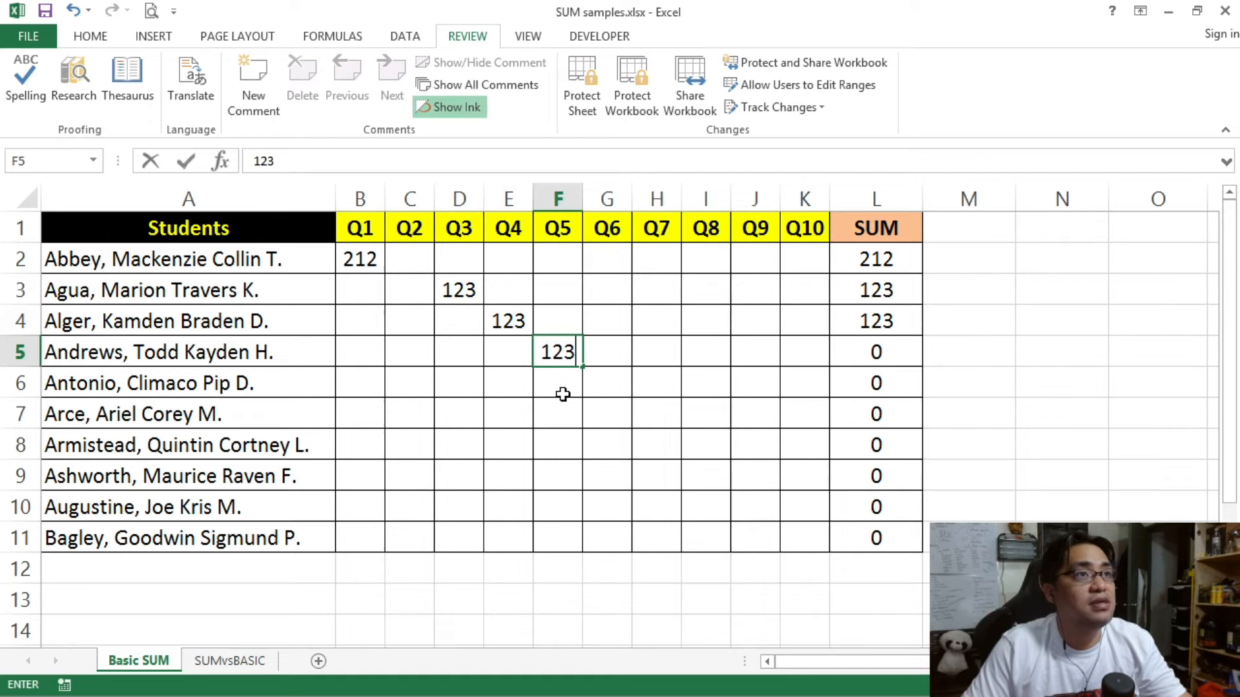
Step: Enter the next students' scores 13, 123, 123, 123, 132 and 132, moving to C11
click(562, 393)
click(610, 388)
text(13)
click(636, 407)
text(123)
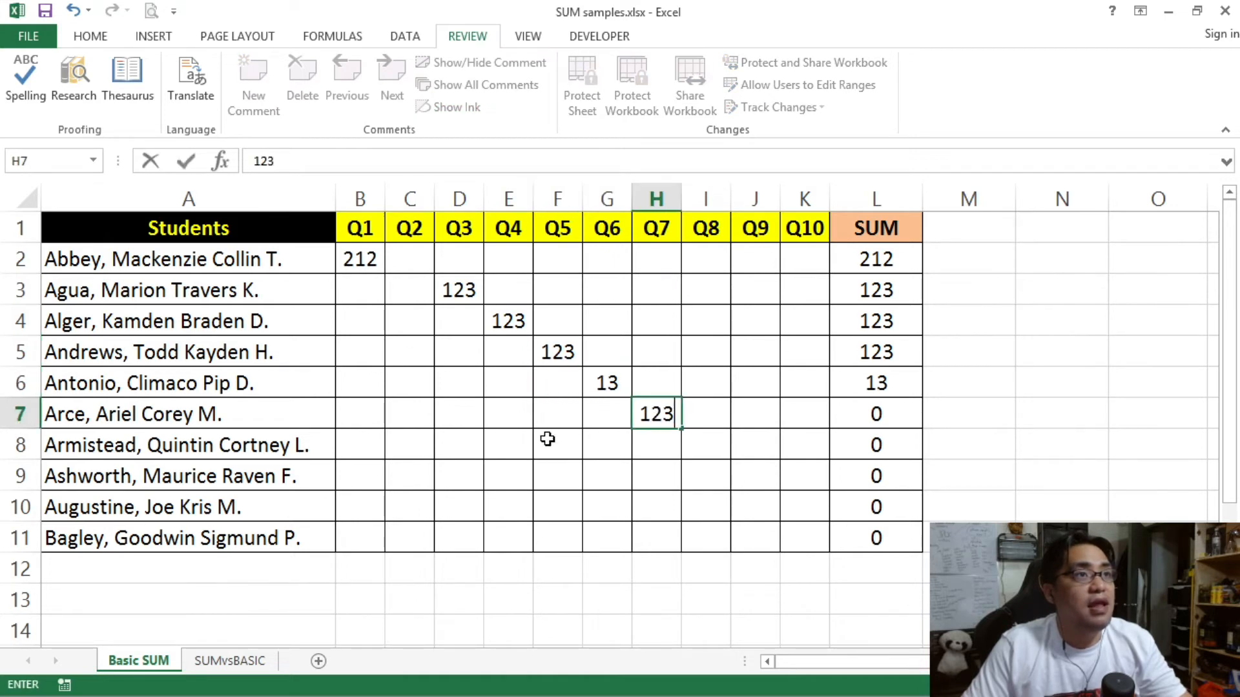
click(543, 441)
text(123)
click(498, 477)
text(123)
click(454, 513)
text(132)
click(415, 534)
text(132)
click(620, 471)
Step: Set the SUM cells L2:L6 to Hidden so their formulas are concealed
click(884, 260)
drag(885, 260, 902, 528)
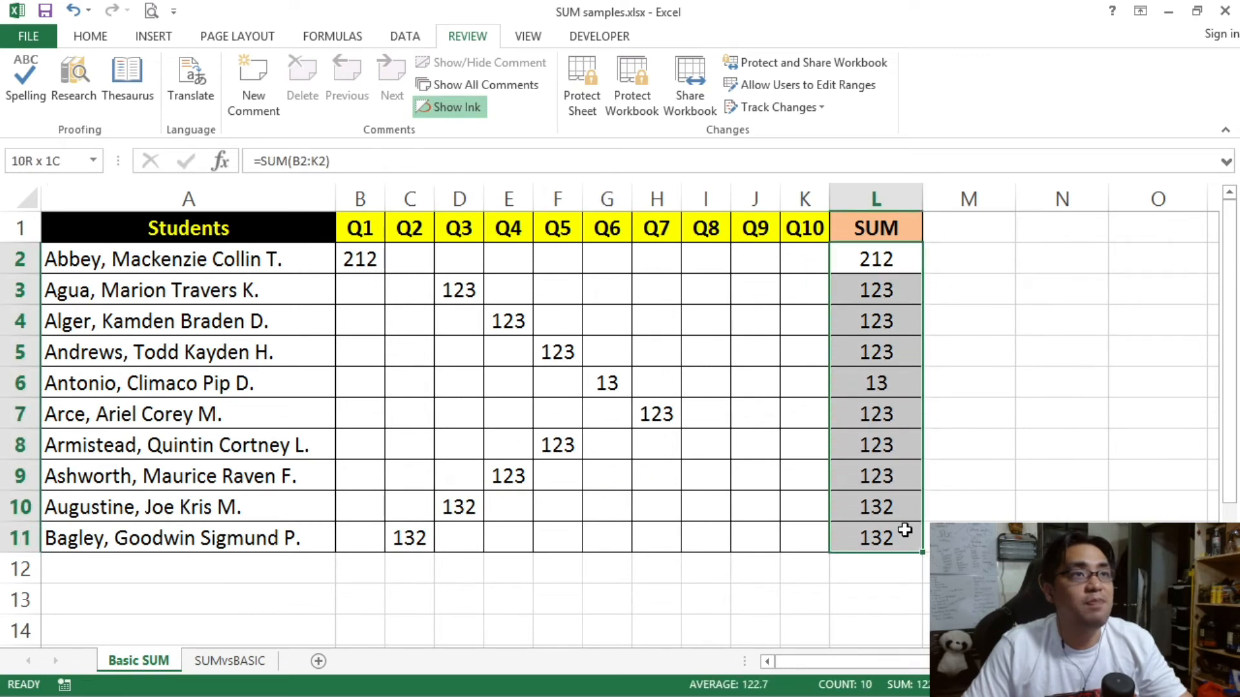
click(878, 352)
drag(883, 260, 899, 385)
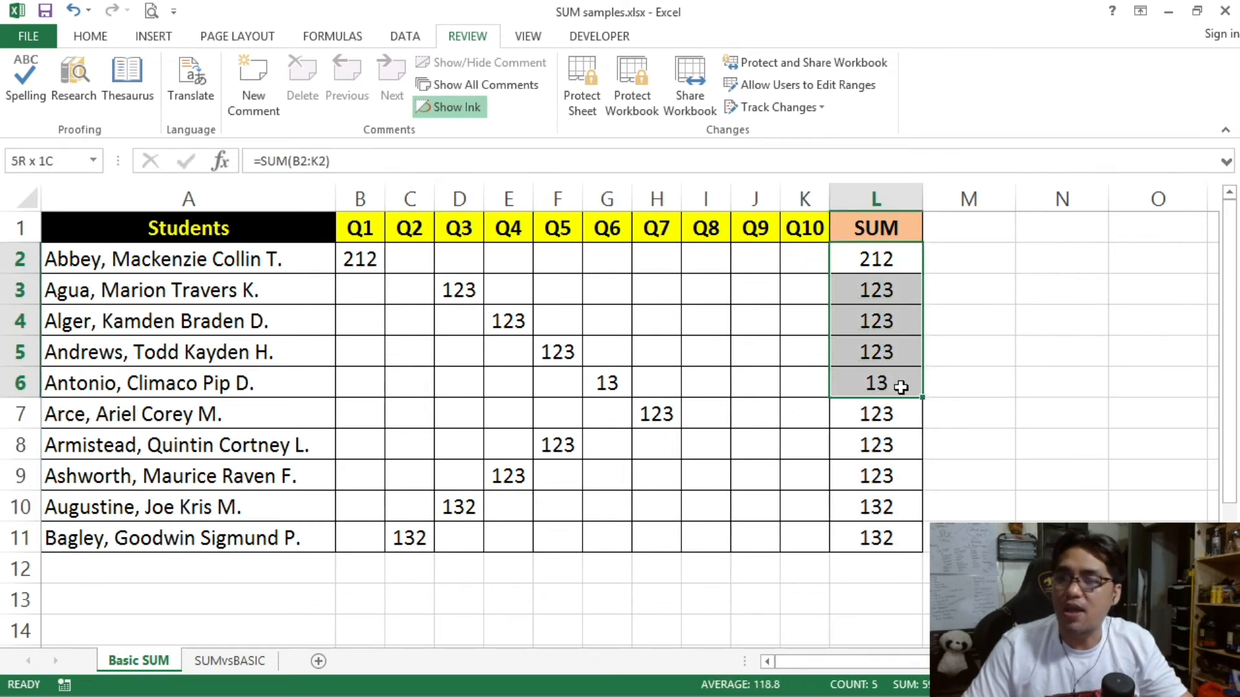
right_click(899, 385)
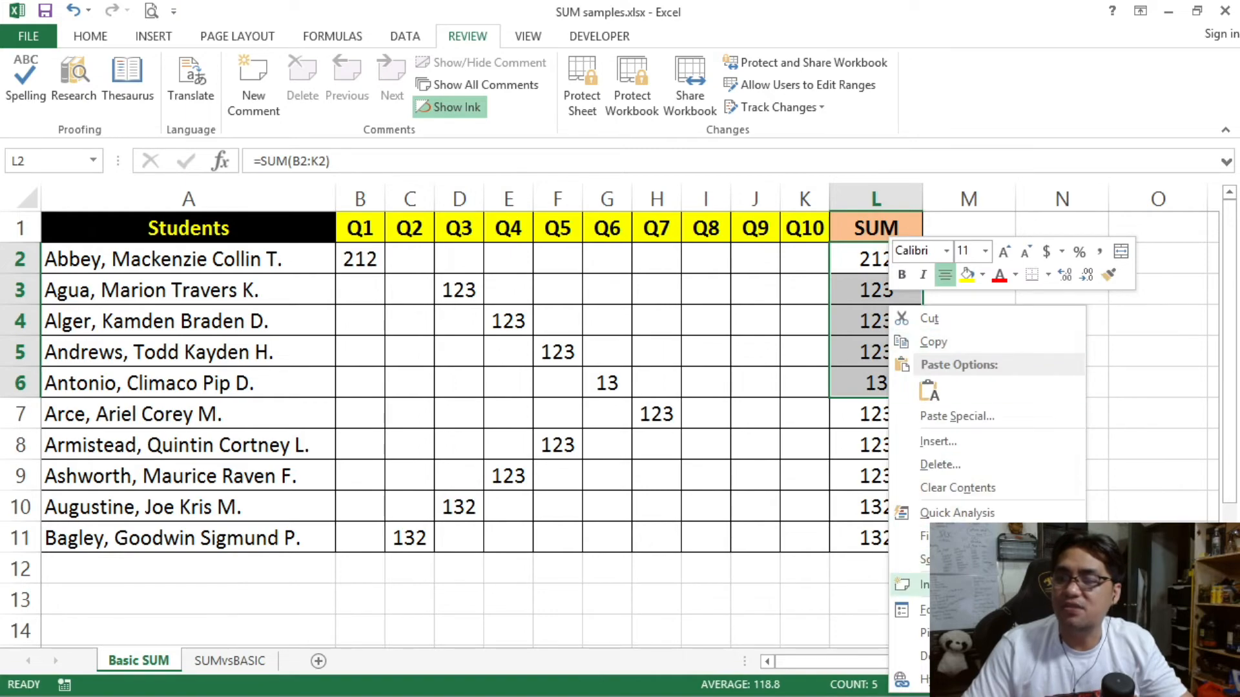
click(956, 610)
drag(836, 257, 646, 68)
click(581, 147)
click(910, 480)
Step: Confirm L7:L11 stay locked, then bring up the Protect Sheet options
drag(870, 248, 890, 536)
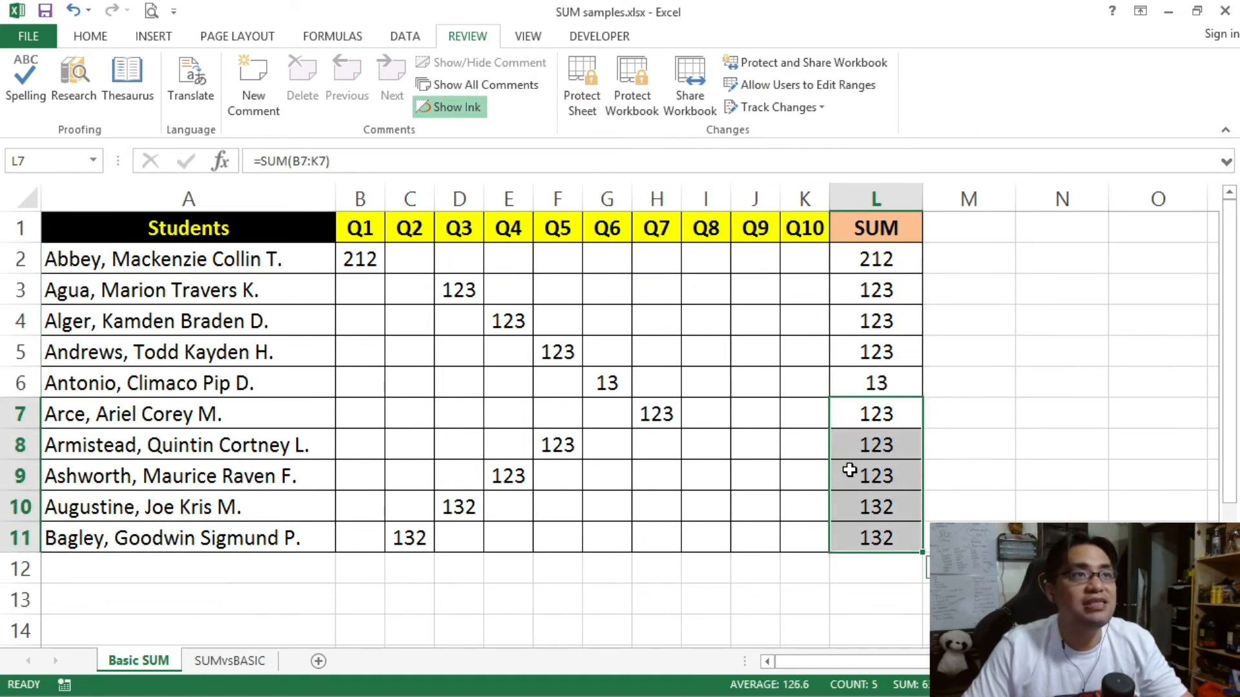
right_click(848, 466)
click(898, 387)
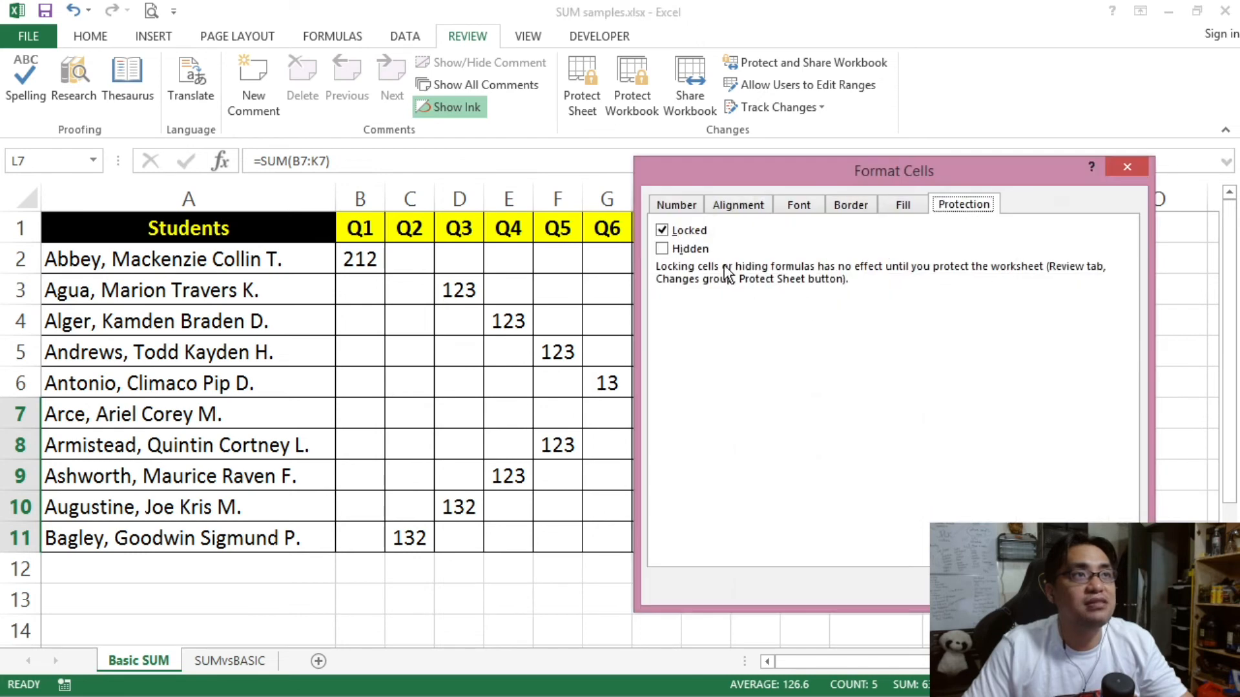
drag(778, 175, 672, 108)
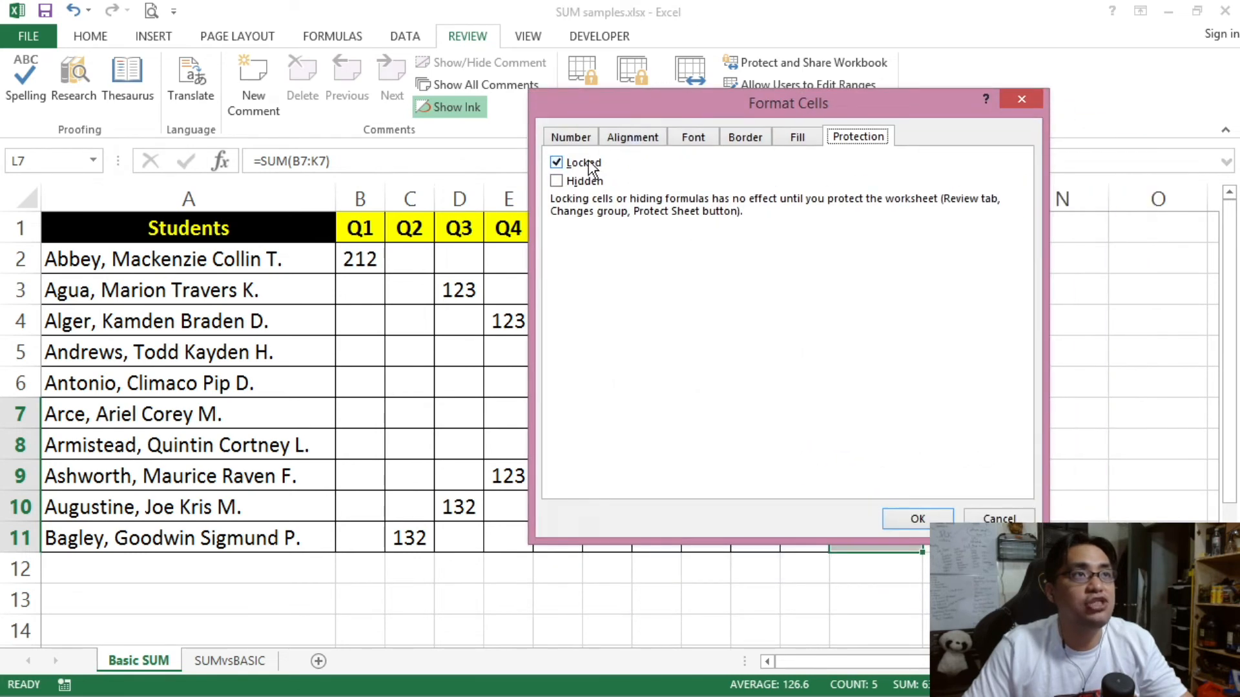
click(896, 519)
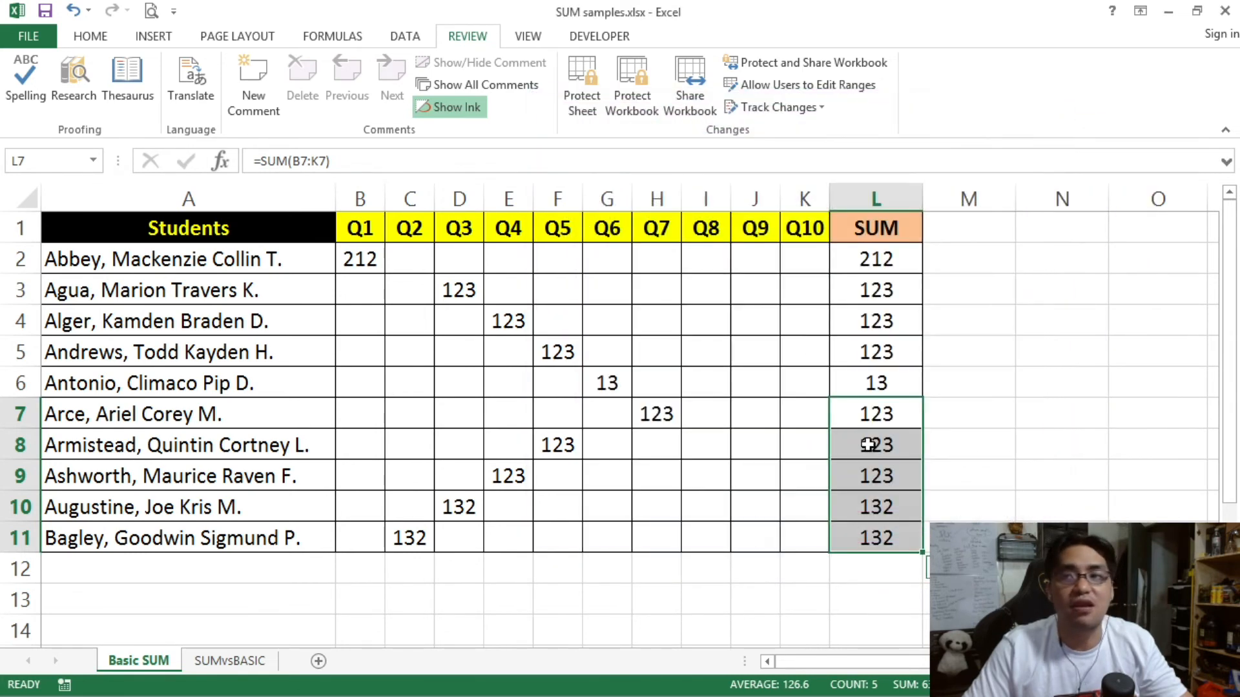
click(587, 104)
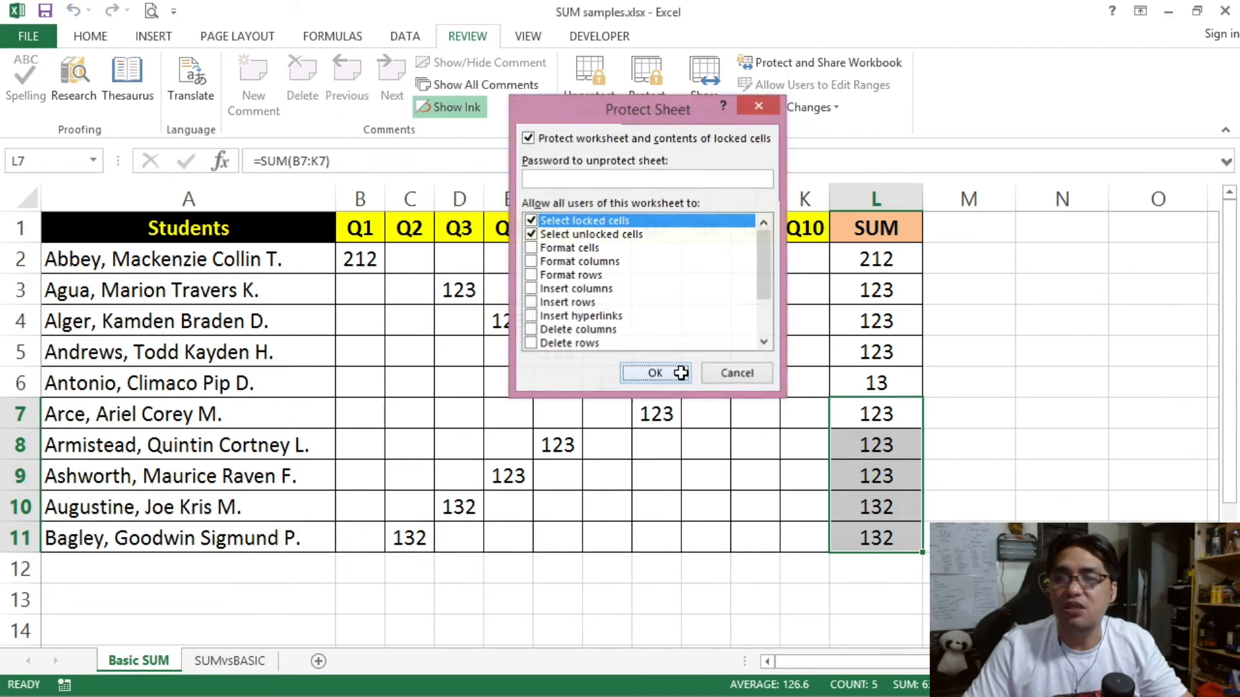
click(654, 373)
click(839, 326)
click(747, 342)
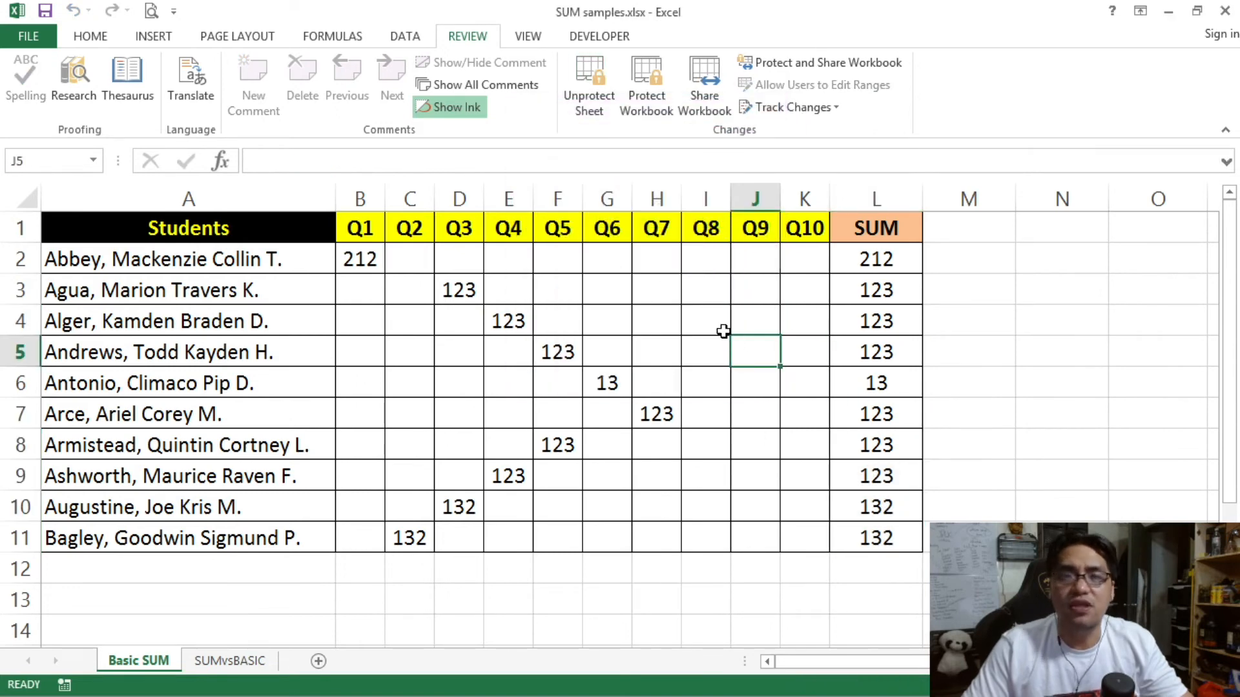
drag(878, 259, 876, 385)
click(875, 384)
click(858, 259)
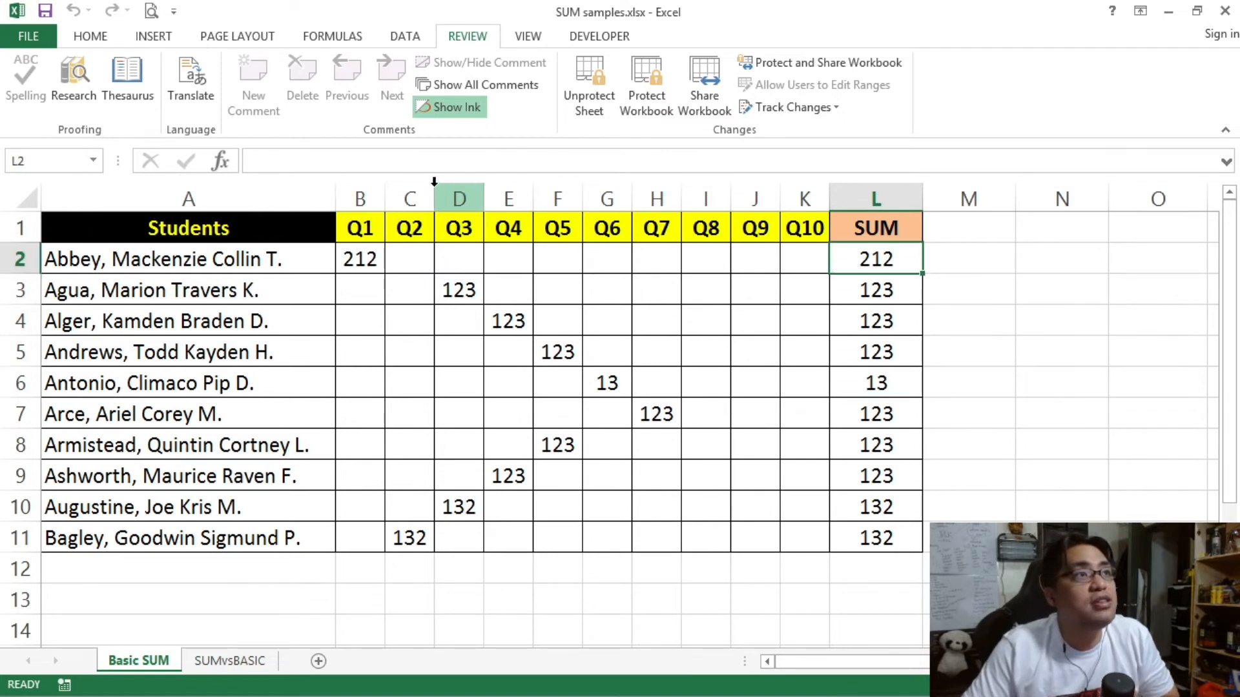
click(321, 152)
click(608, 412)
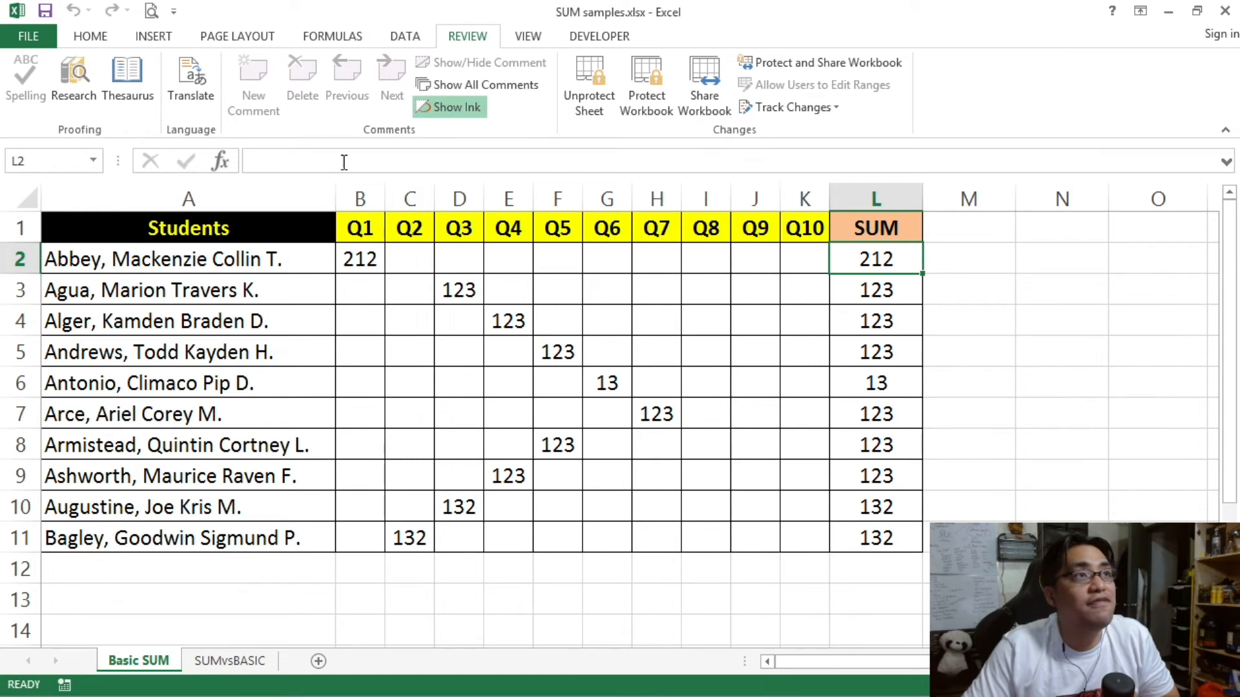
drag(885, 255, 897, 380)
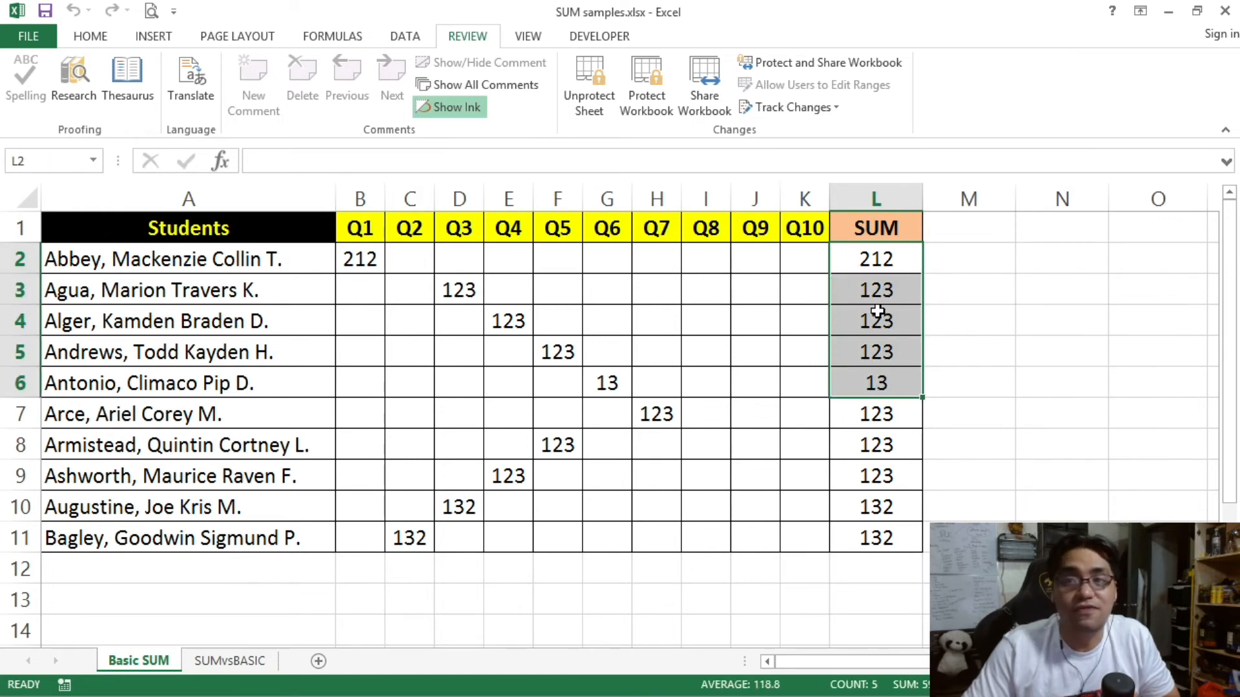
click(888, 415)
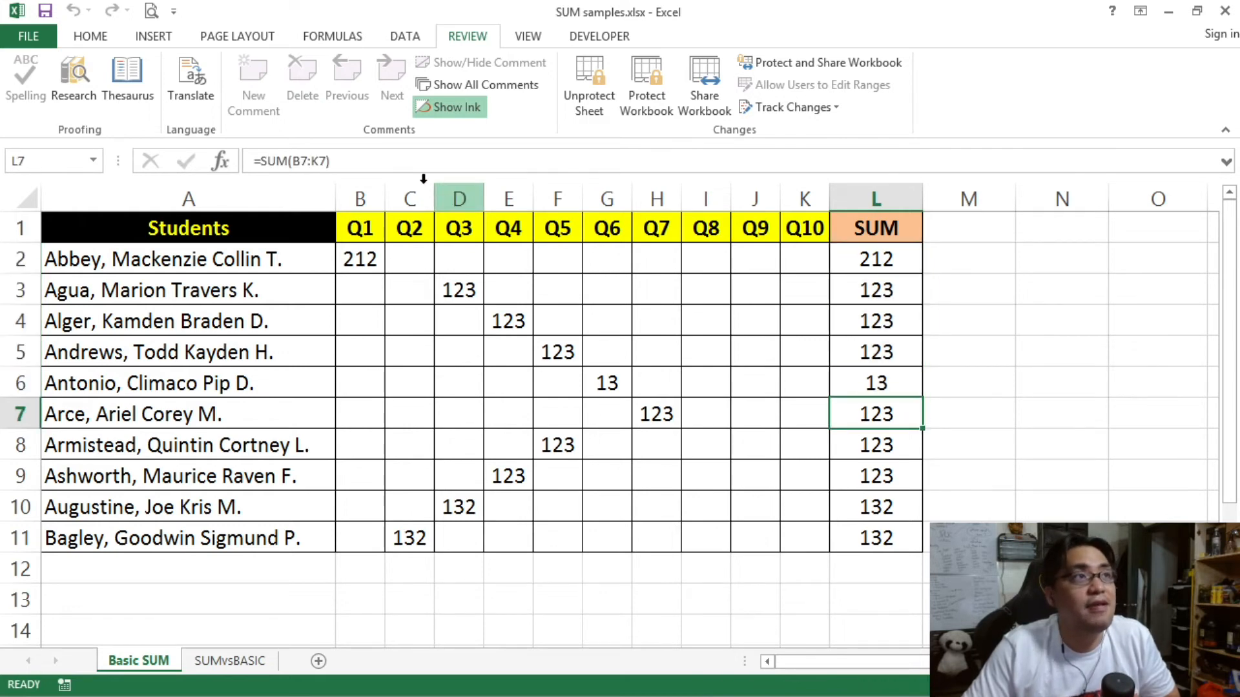
click(326, 159)
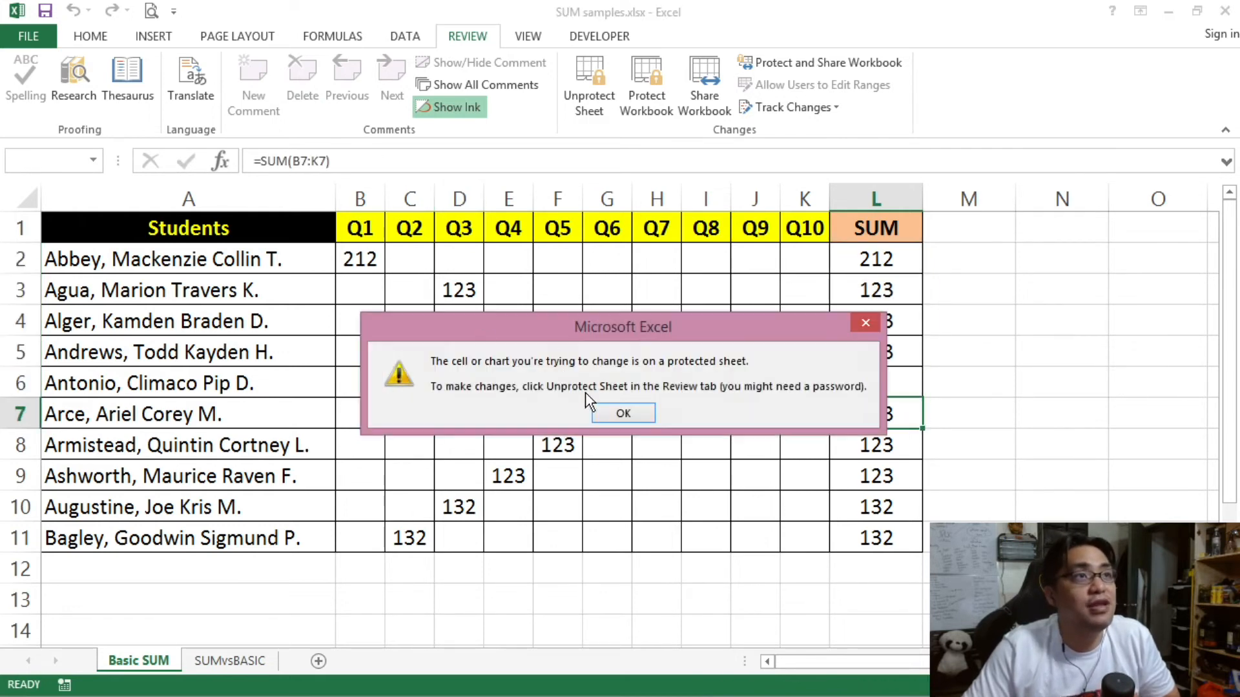
click(621, 413)
click(867, 445)
click(868, 470)
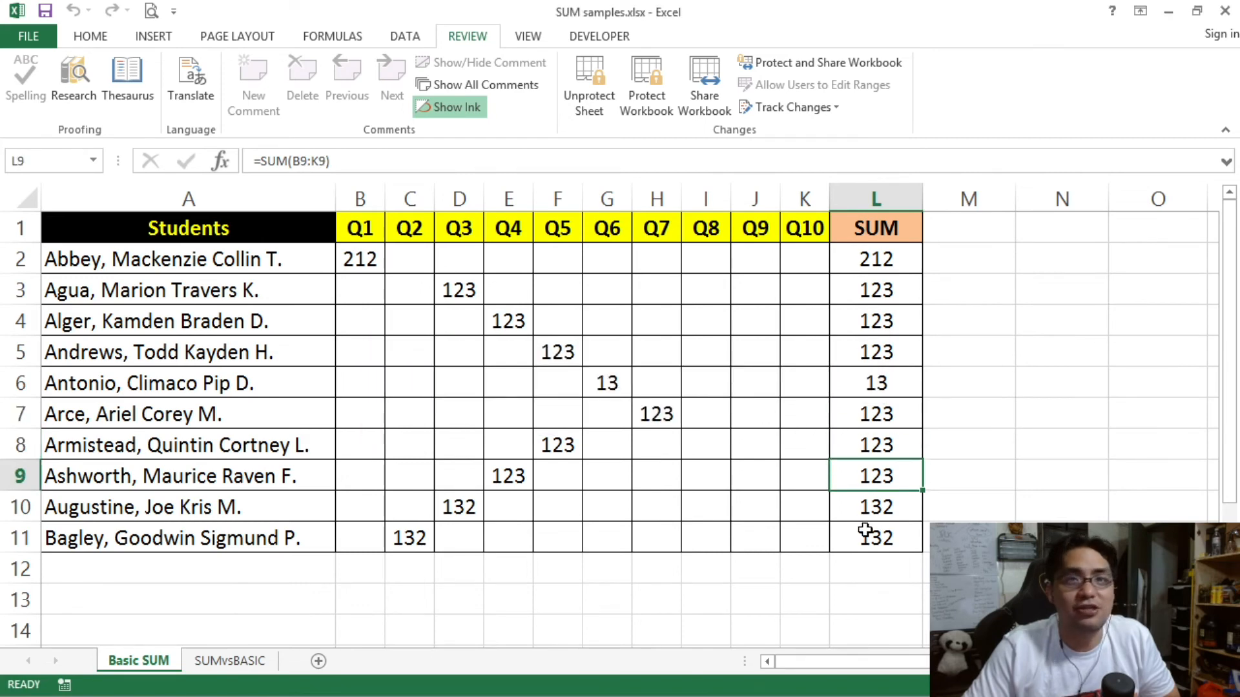
click(644, 286)
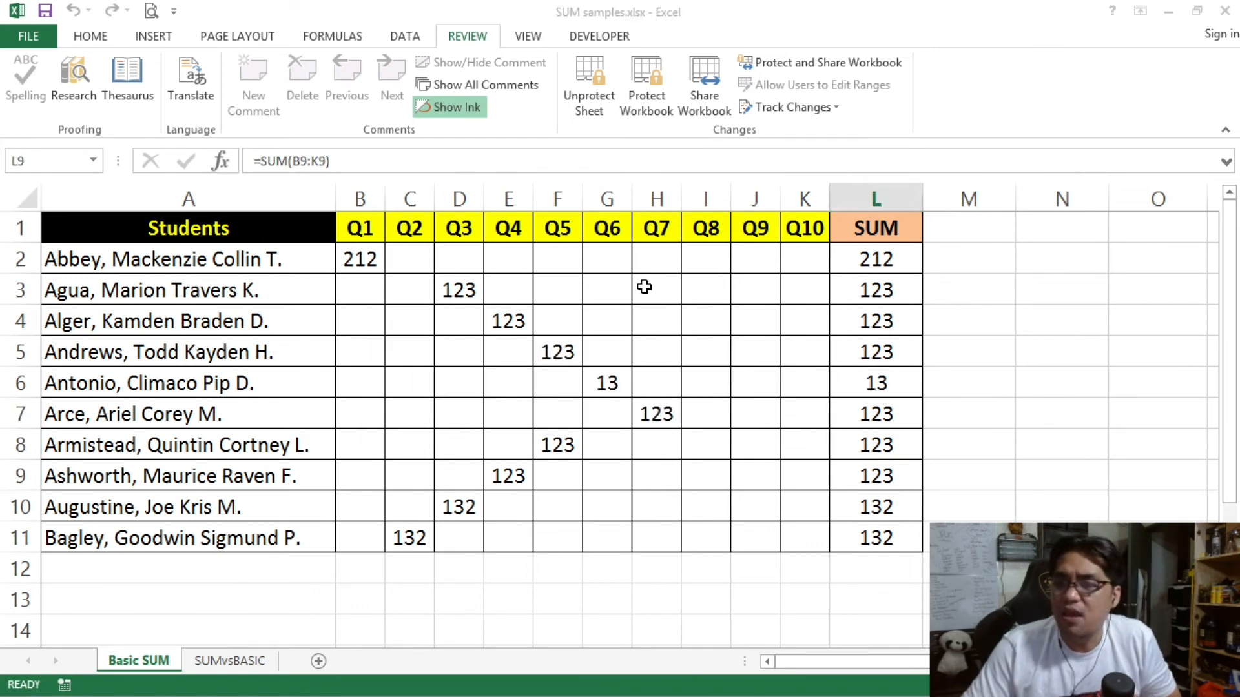
drag(869, 258, 887, 535)
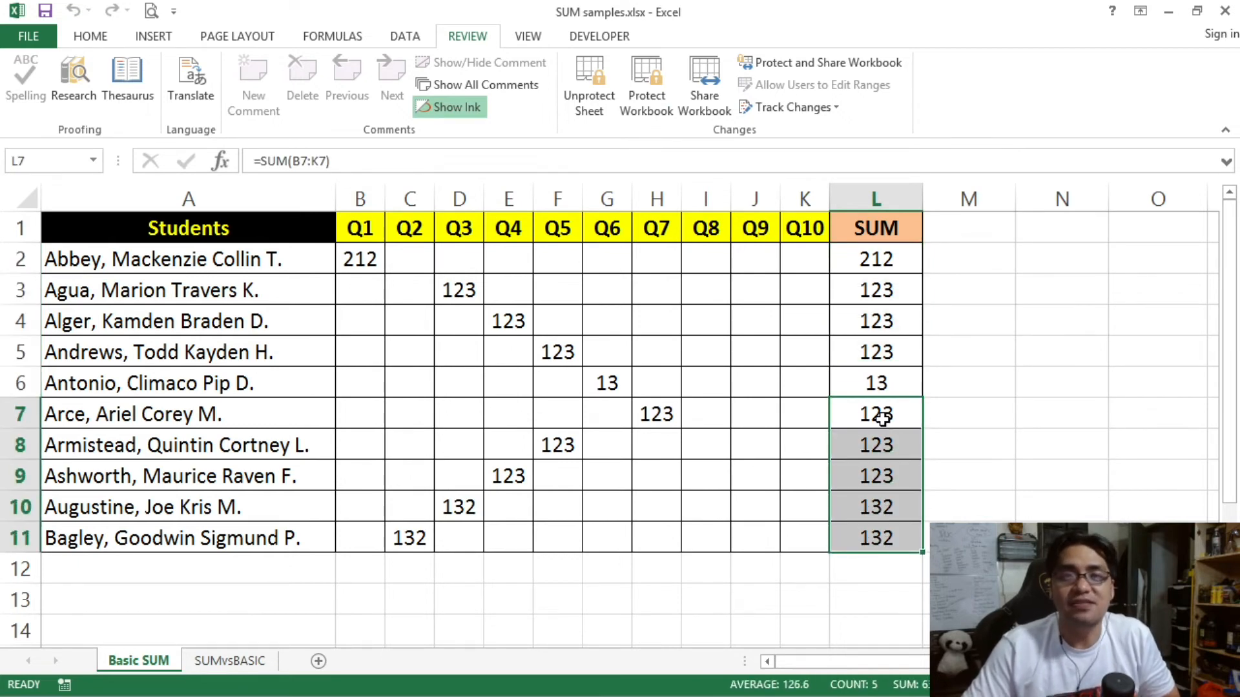
drag(871, 260, 885, 379)
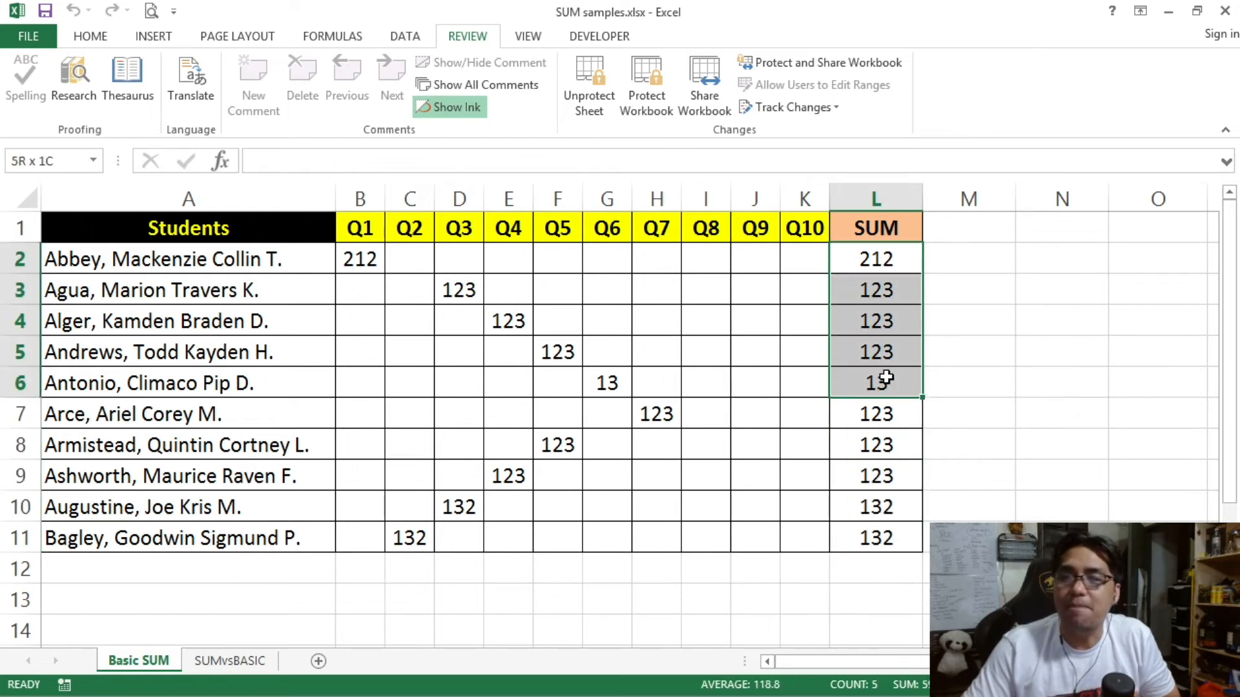
Step: Copy the SUM totals L2:L6 into Q10 cells K2:K6 and check the pasted values
right_click(854, 286)
click(884, 320)
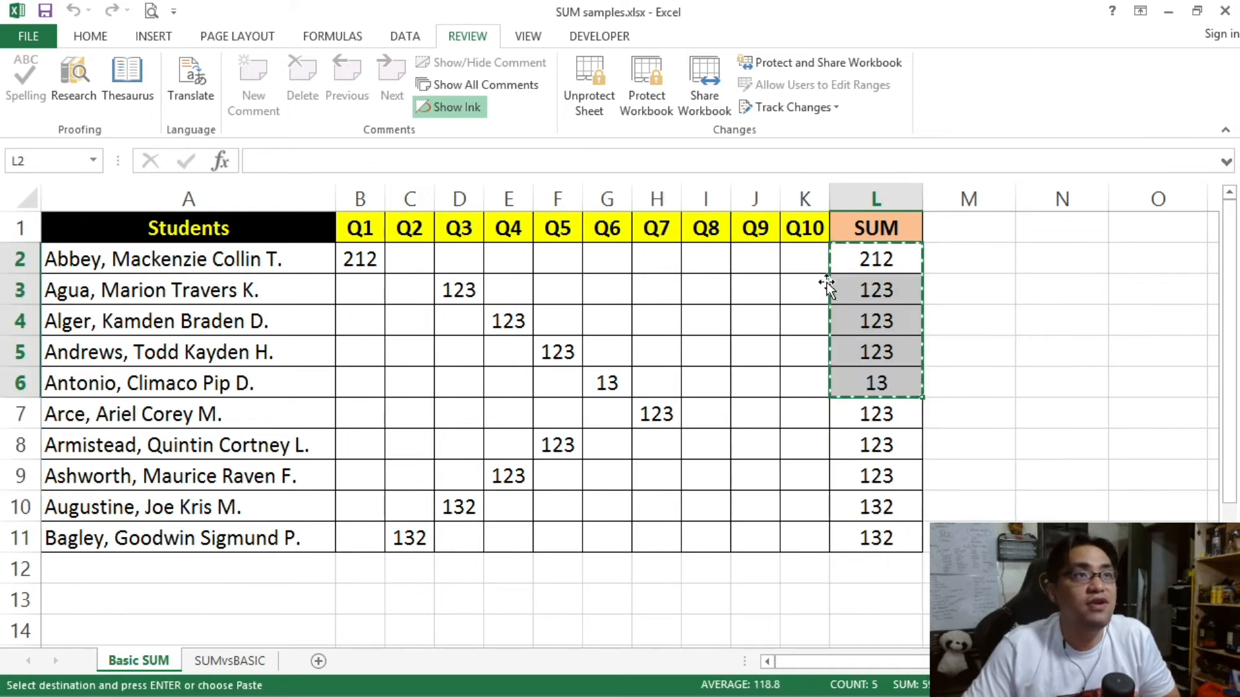
right_click(807, 259)
click(847, 343)
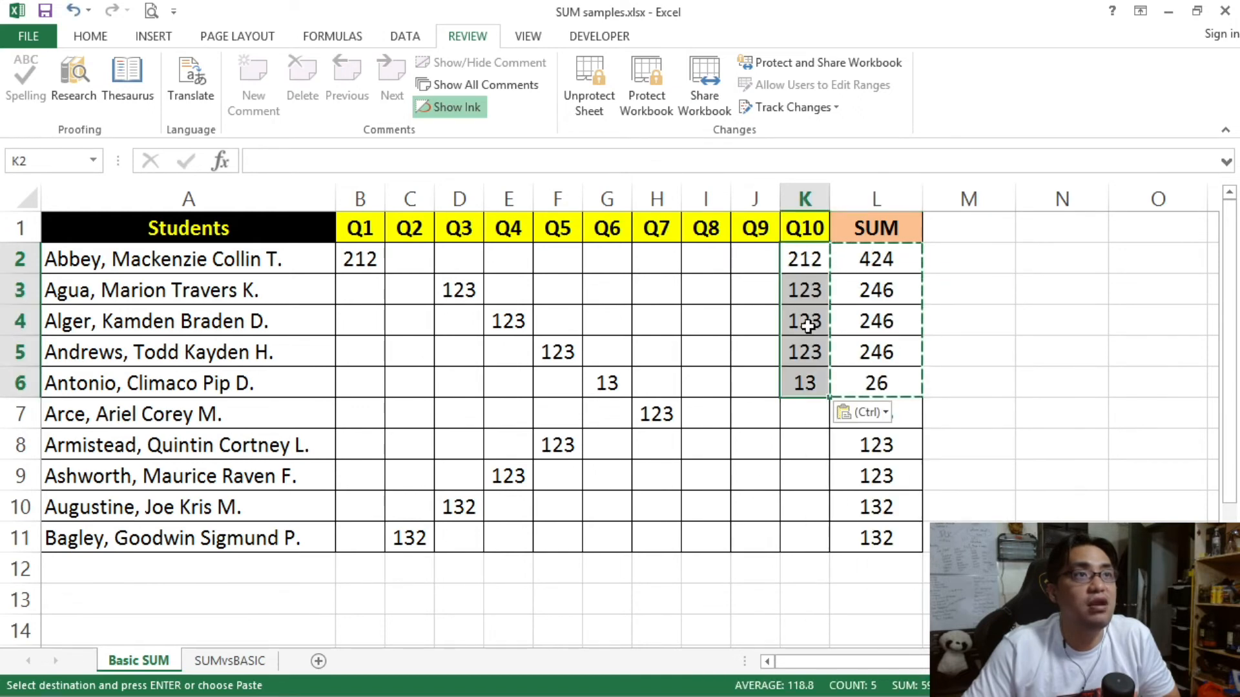
click(804, 260)
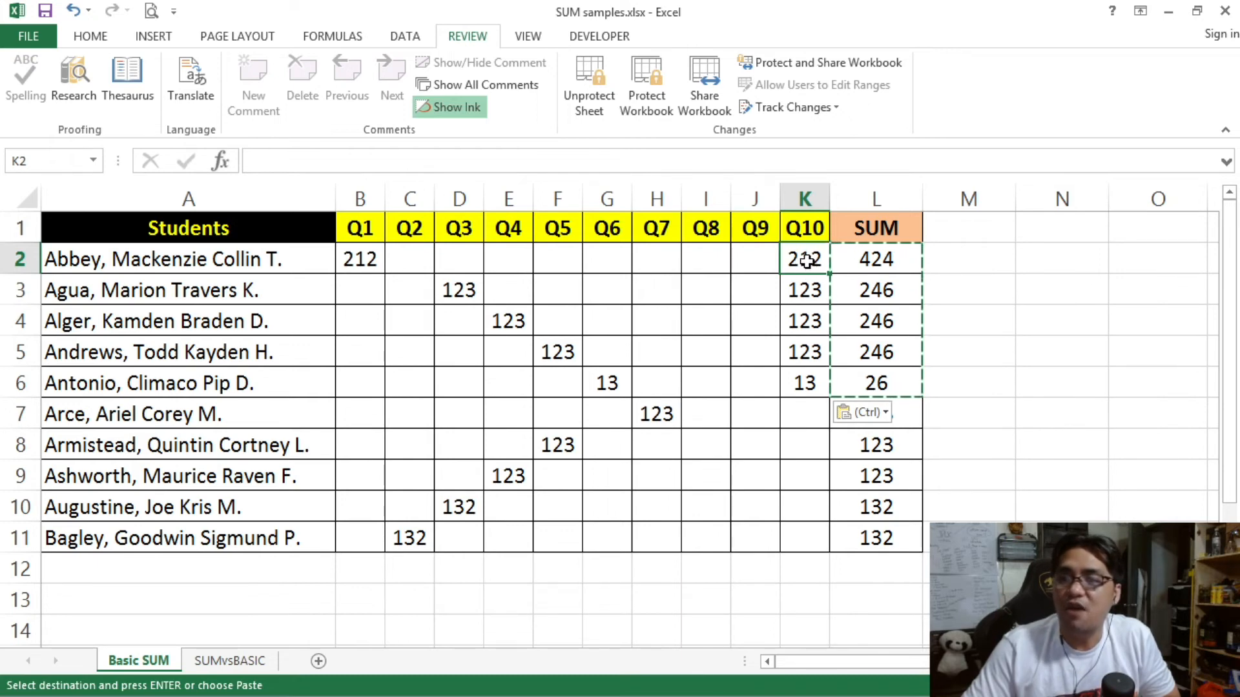
click(824, 289)
click(817, 322)
click(810, 351)
click(808, 382)
Step: Copy the SUM totals L7:L11 into Q10 cells K7:K11, dismissing a protected-sheet warning
click(859, 260)
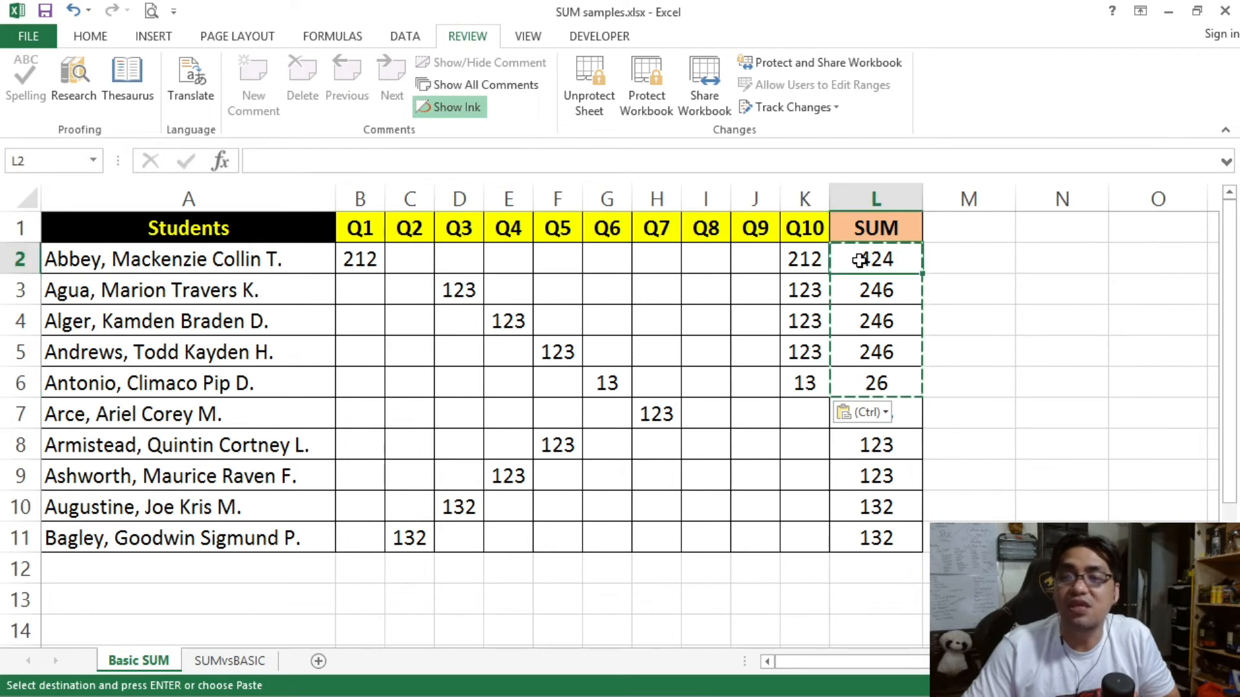
drag(874, 263, 877, 384)
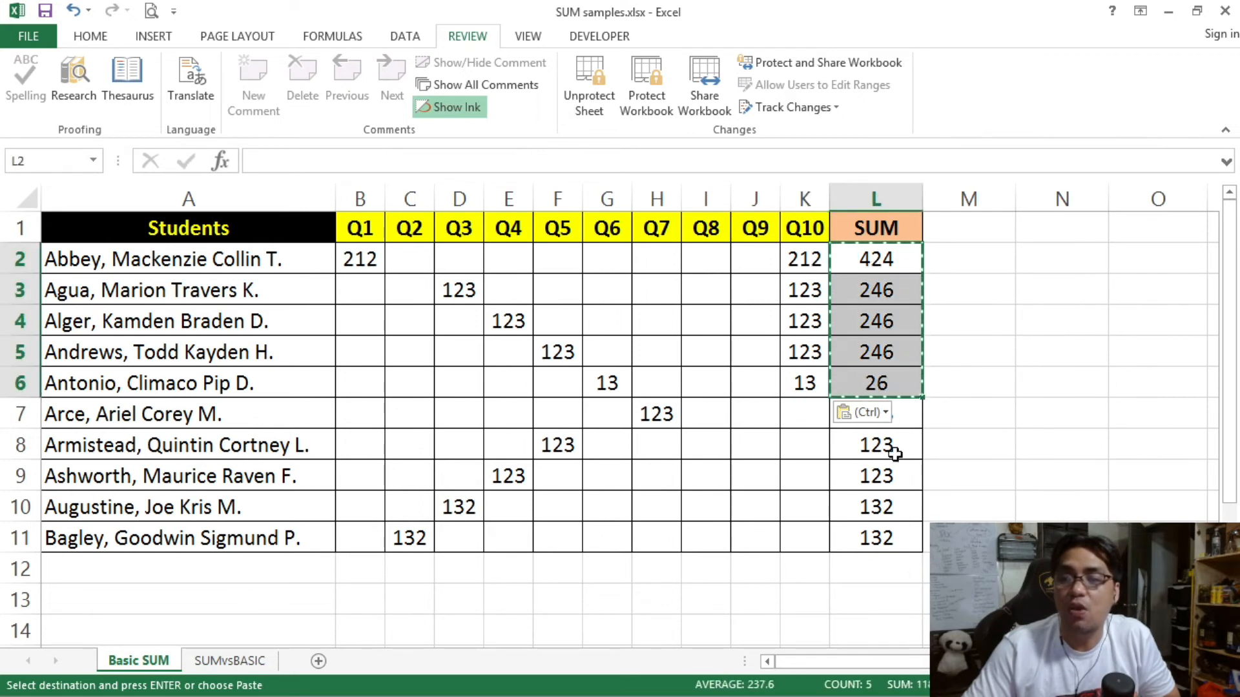
drag(912, 423, 899, 540)
right_click(865, 463)
click(913, 135)
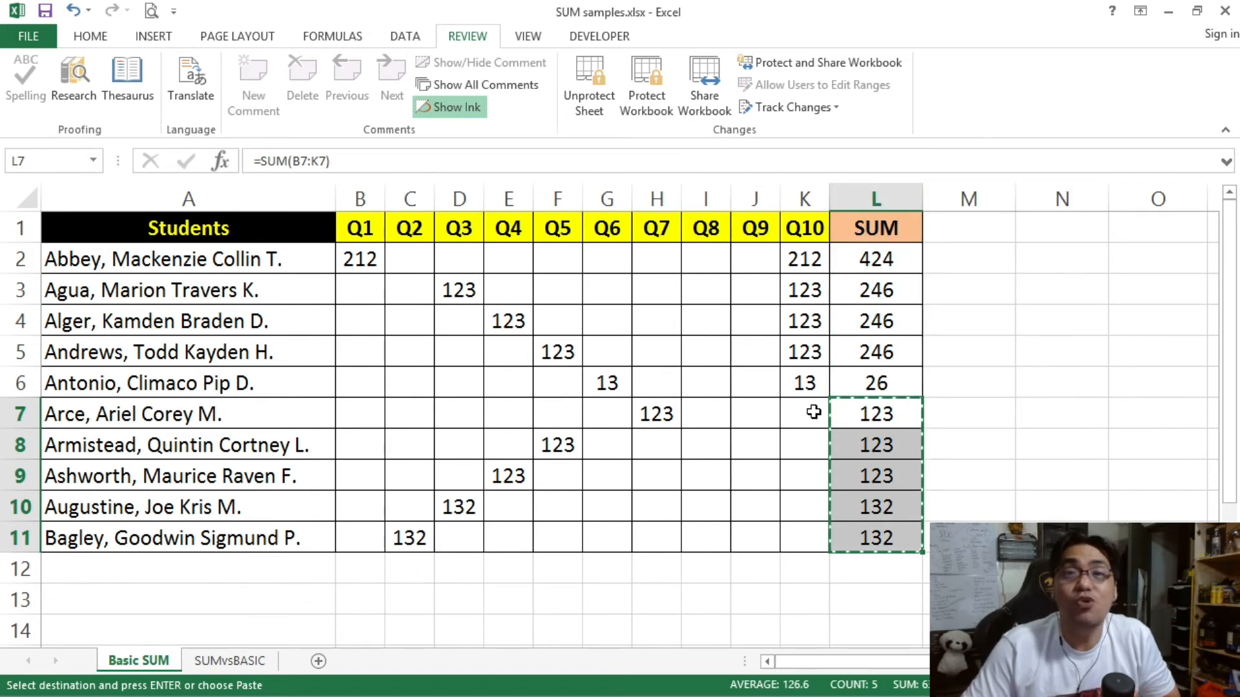
key(Return)
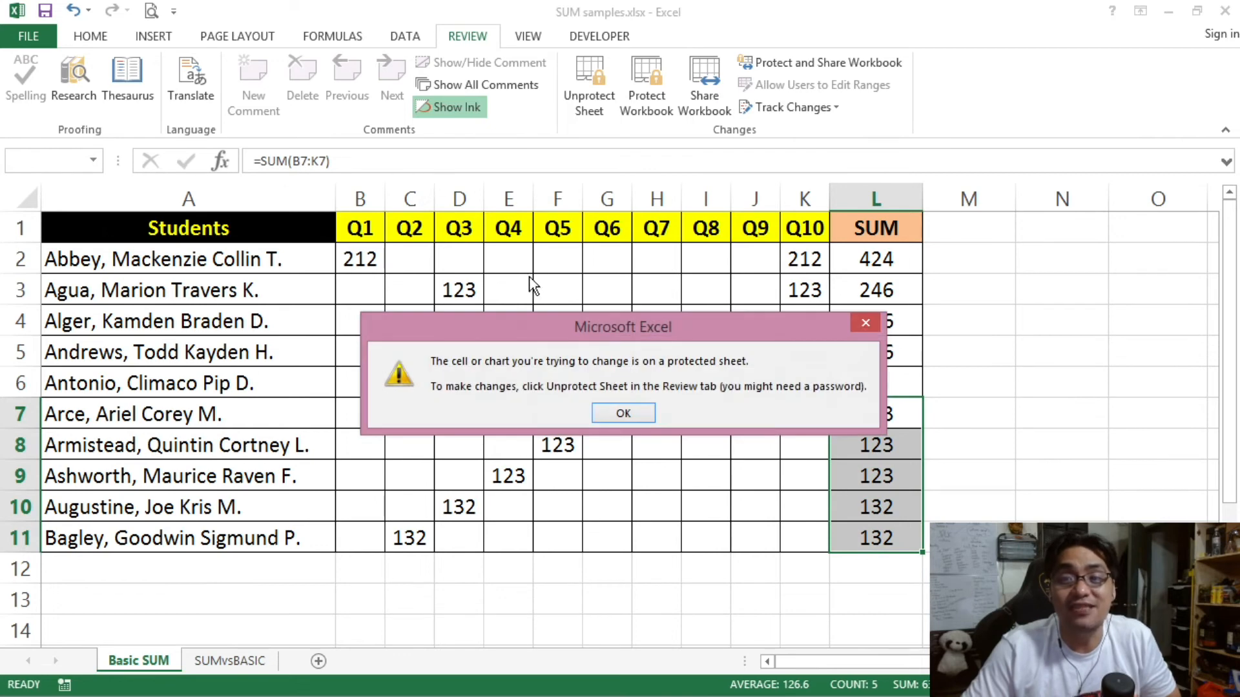
click(623, 413)
drag(866, 409, 866, 534)
right_click(868, 458)
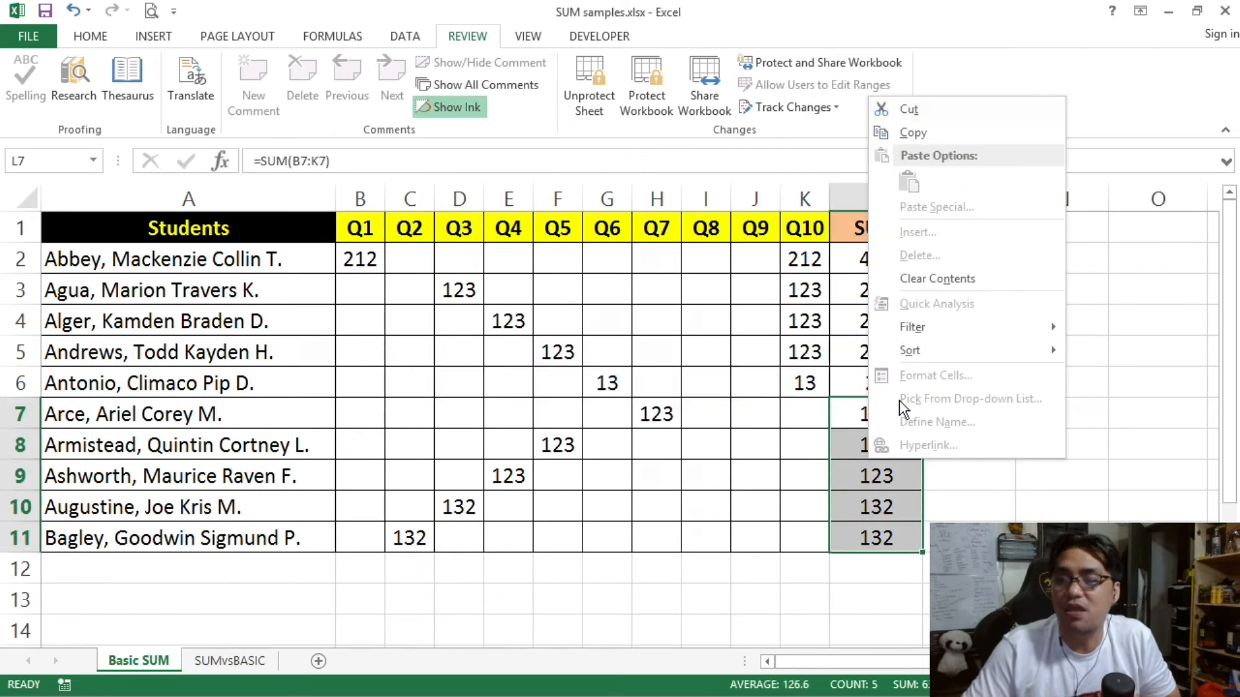
click(914, 131)
right_click(814, 418)
click(852, 138)
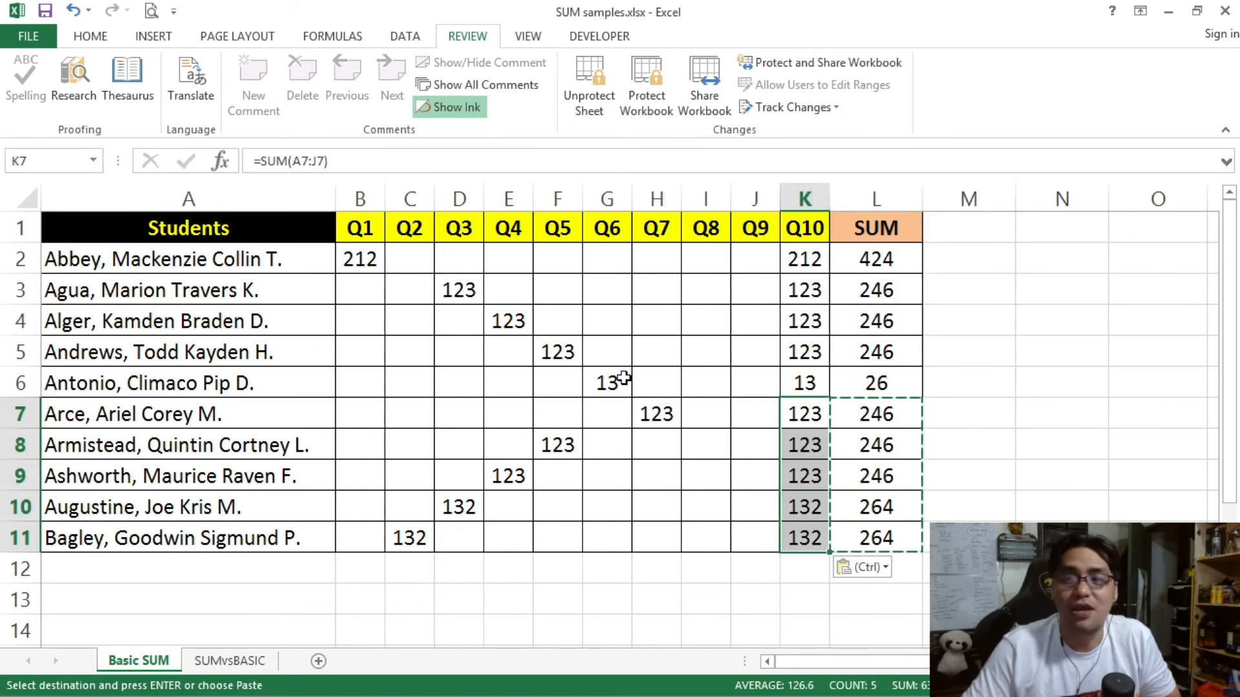
Step: Remove the protection from the Basic SUM sheet
click(622, 381)
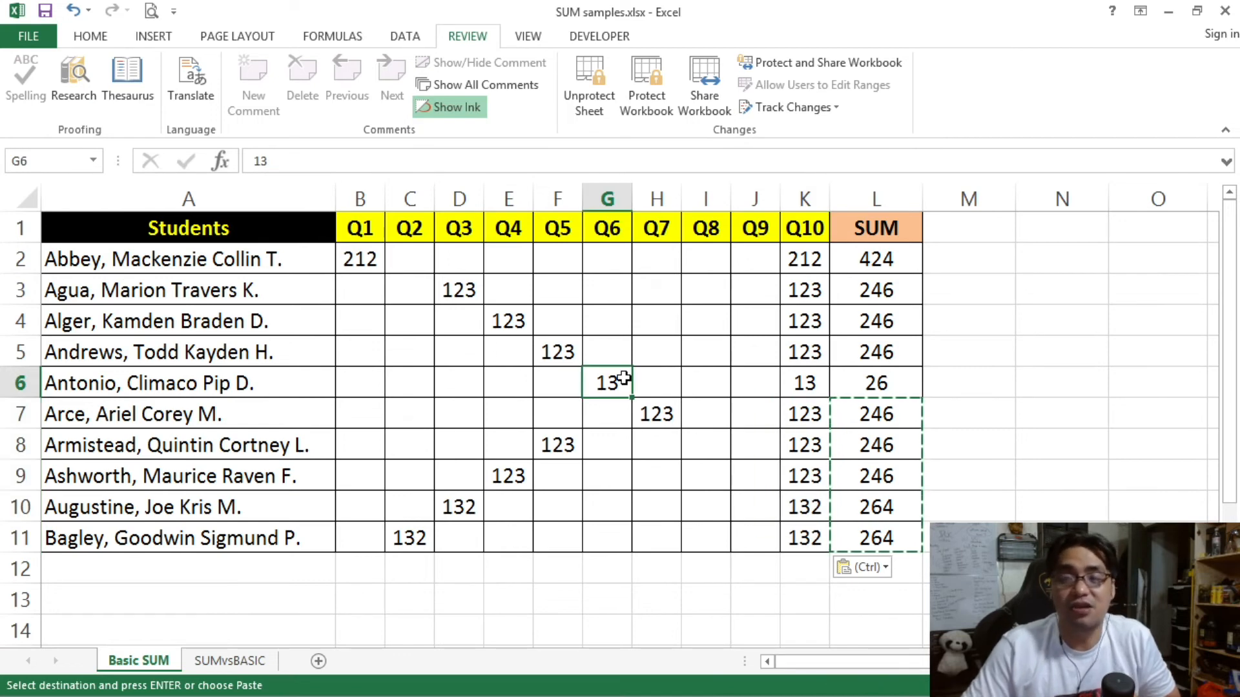
right_click(664, 254)
key(Escape)
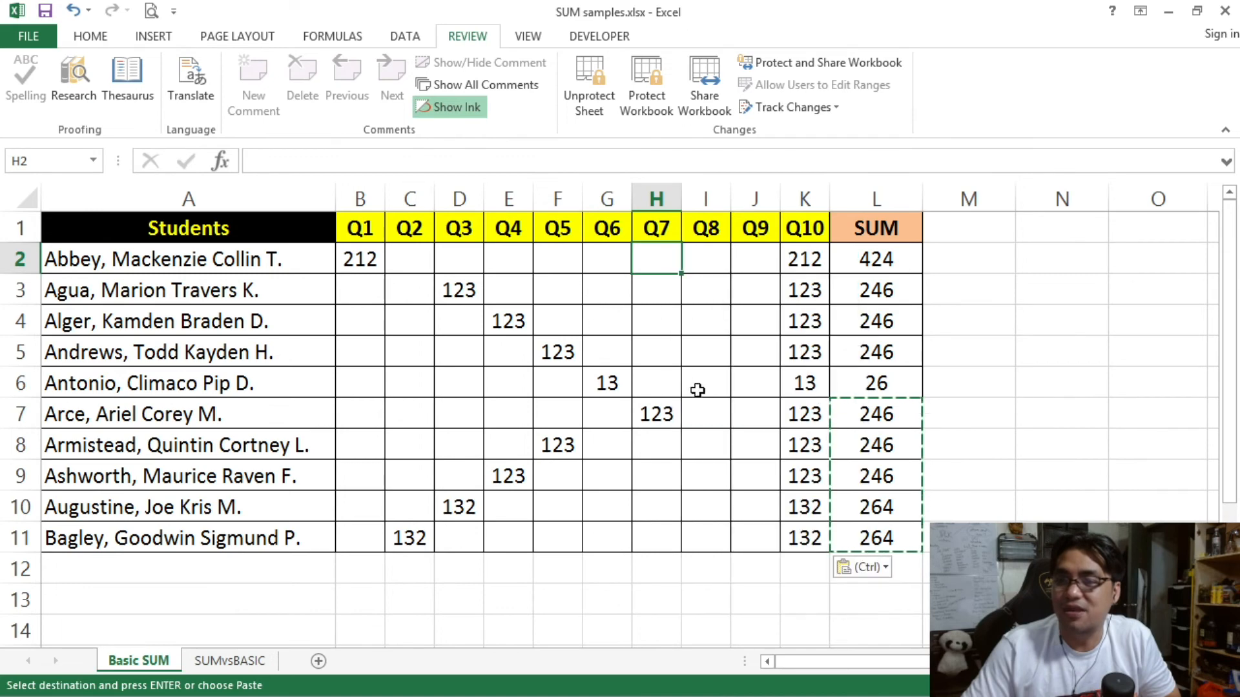
click(583, 97)
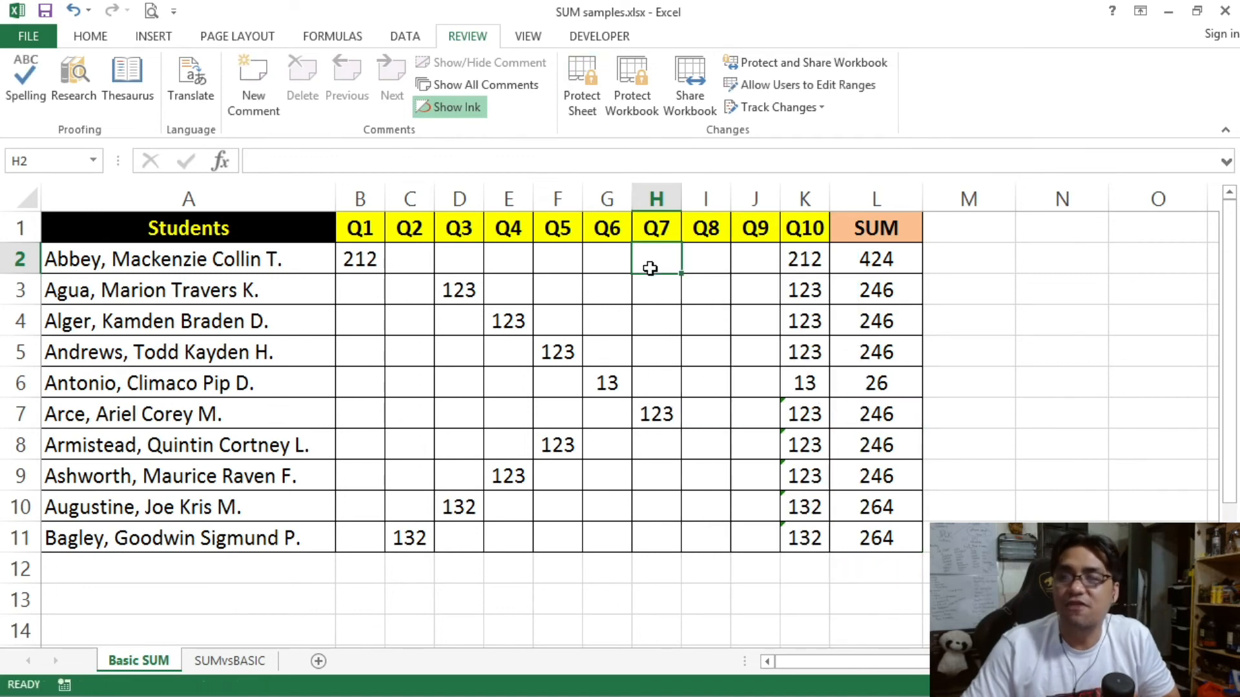
Step: Check cell H2's Locked setting on the Format Cells Protection tab
right_click(645, 266)
click(703, 573)
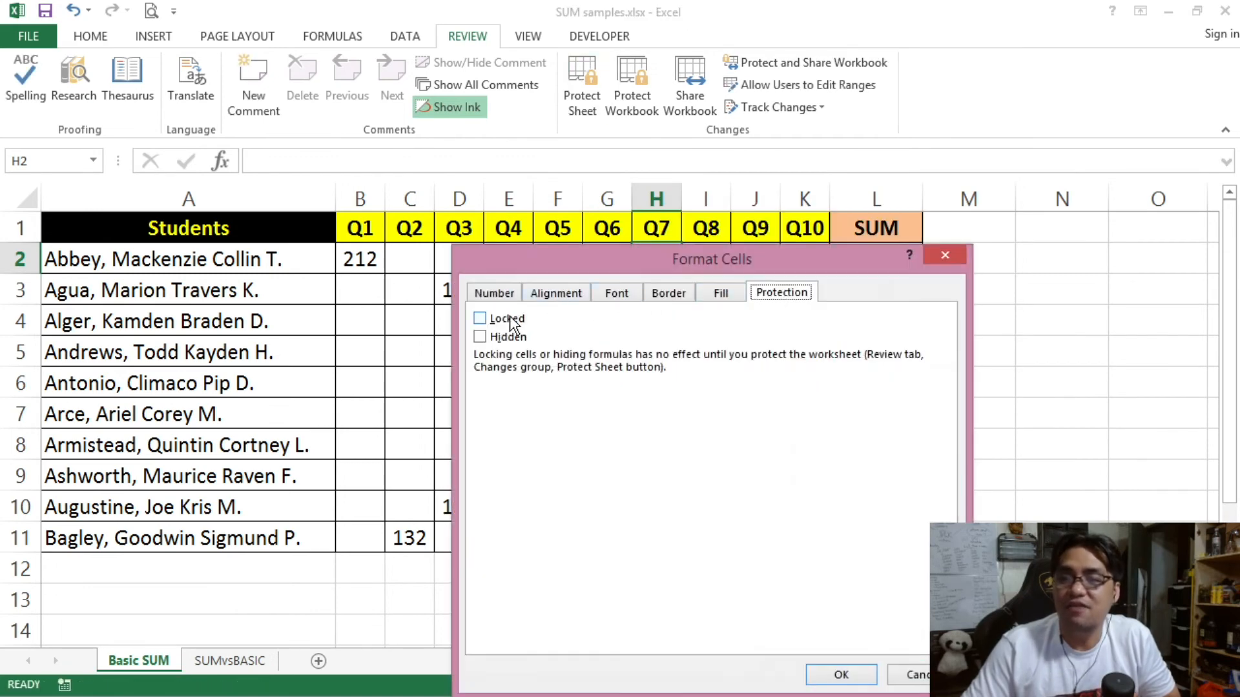
drag(536, 262, 453, 122)
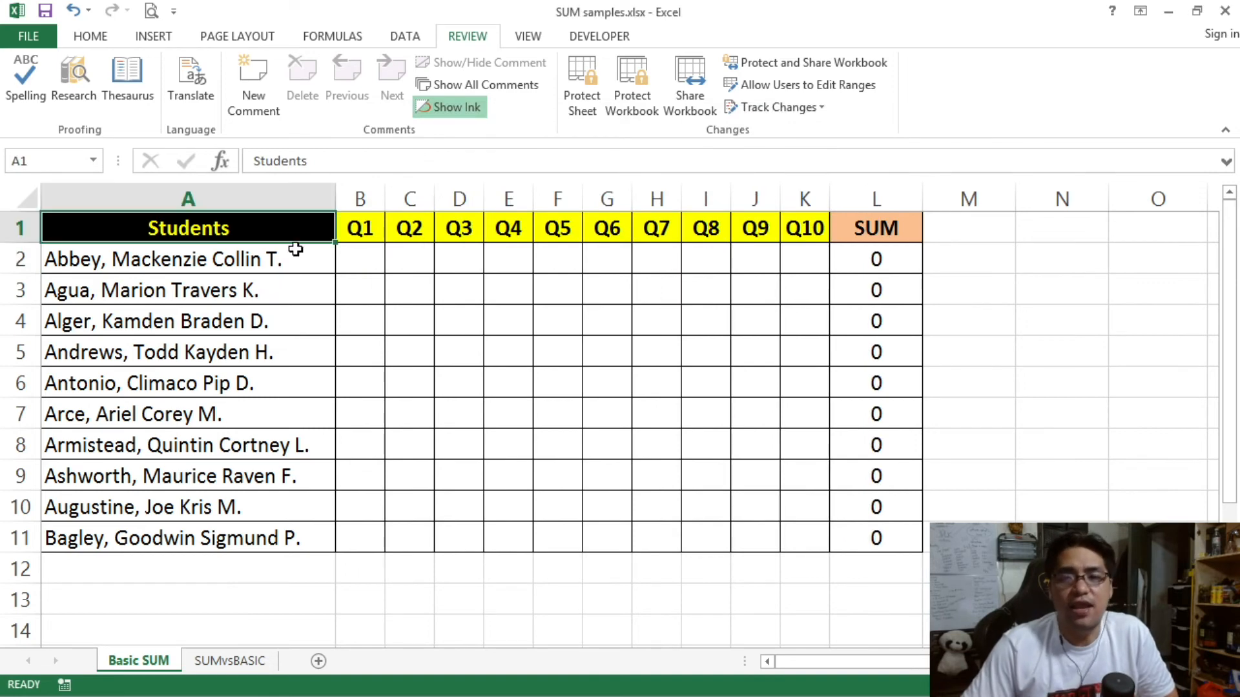
click(873, 256)
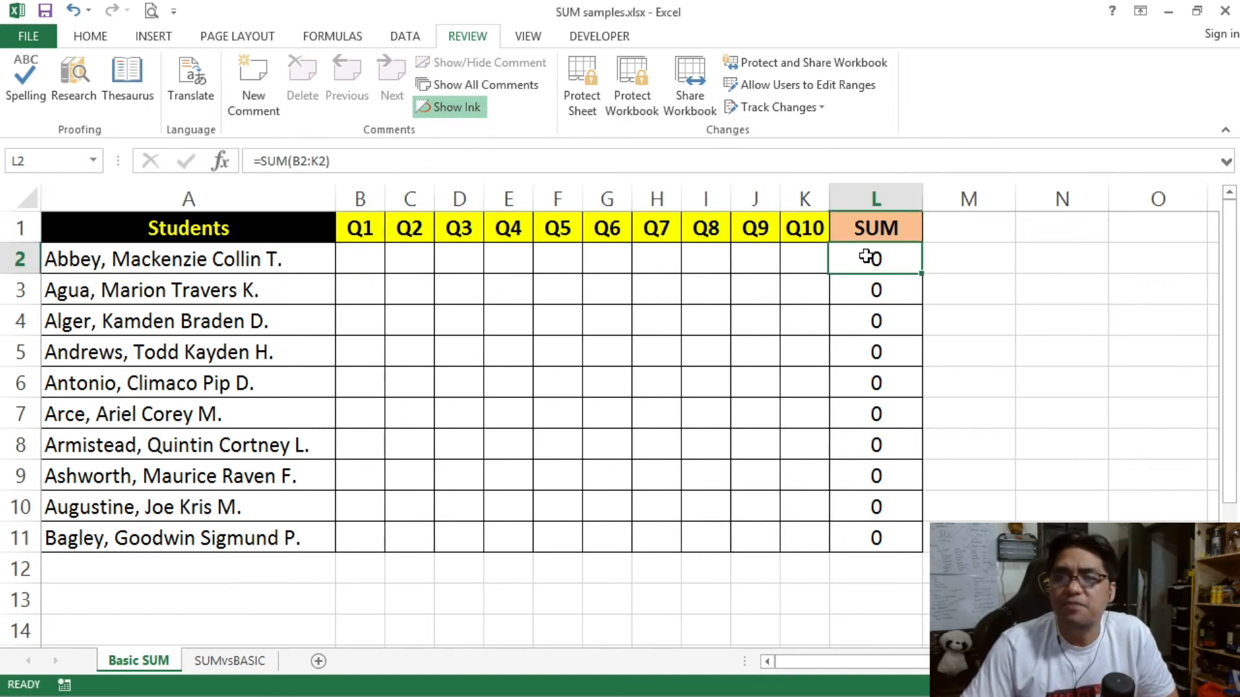
click(356, 253)
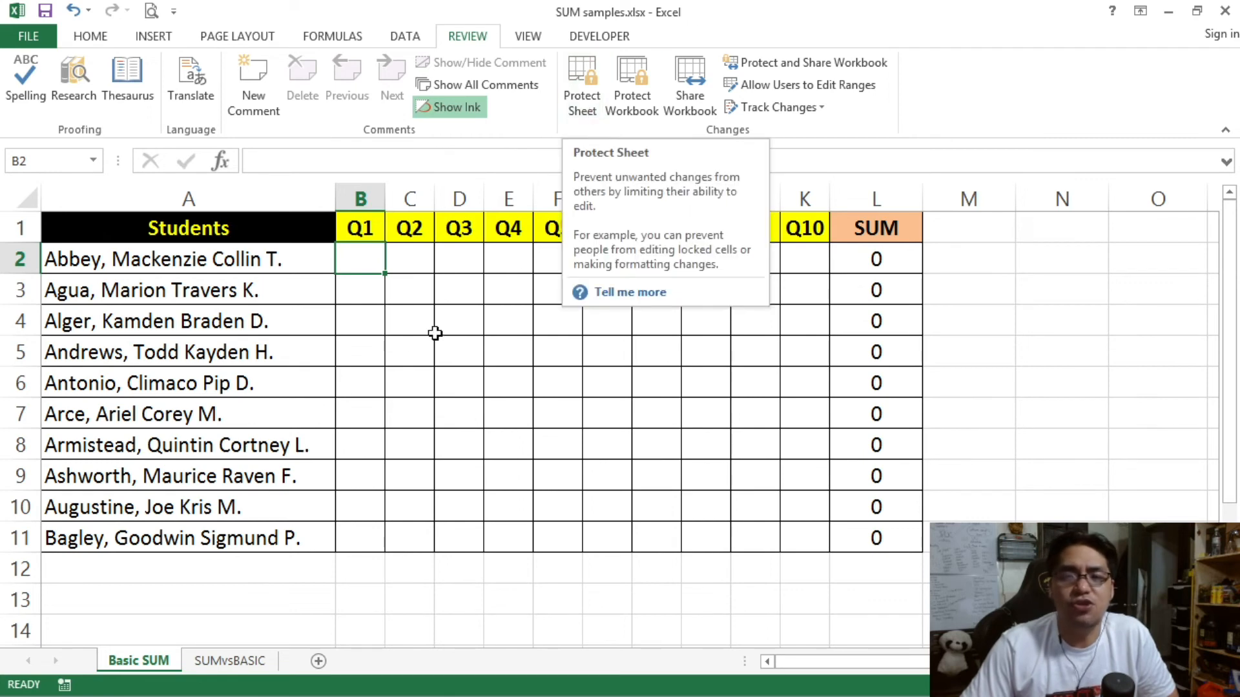
click(402, 346)
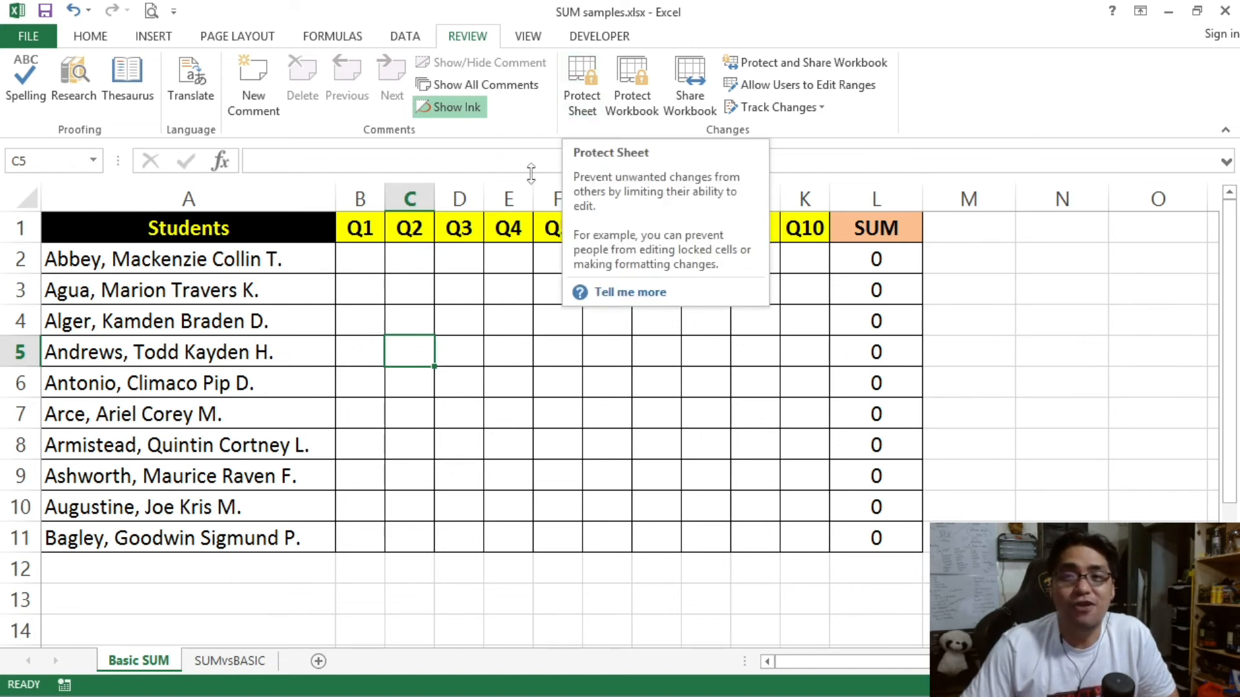
click(368, 266)
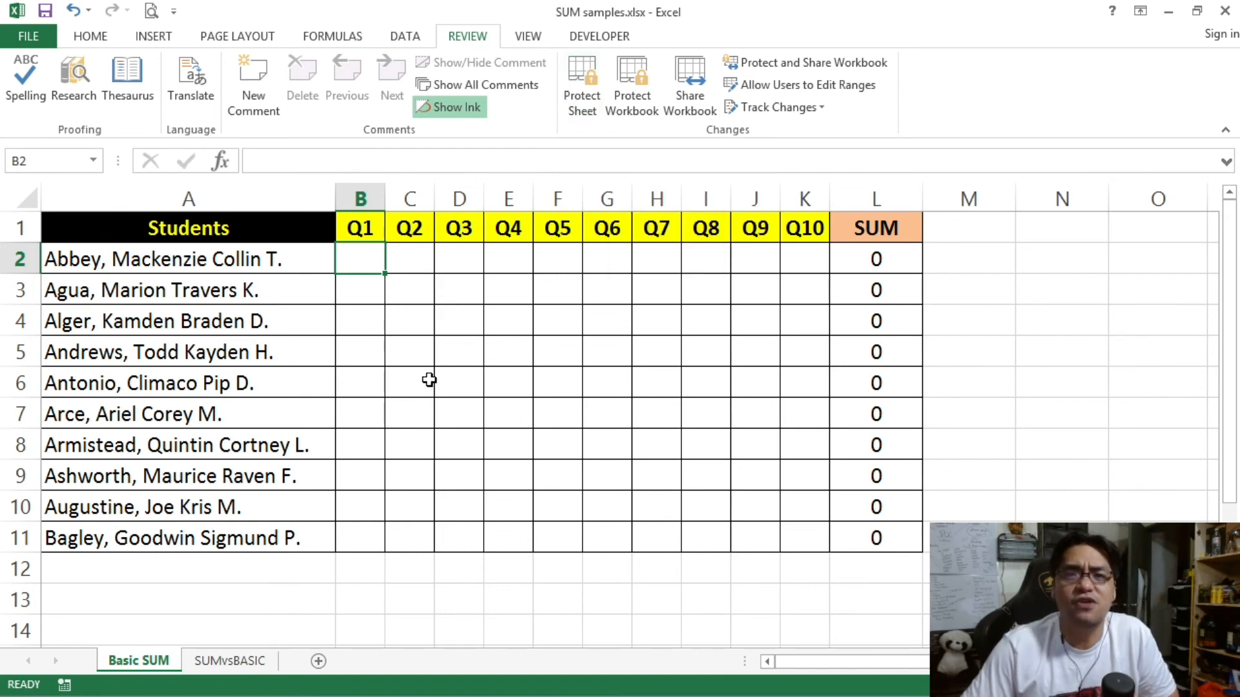
click(406, 297)
click(450, 320)
click(500, 359)
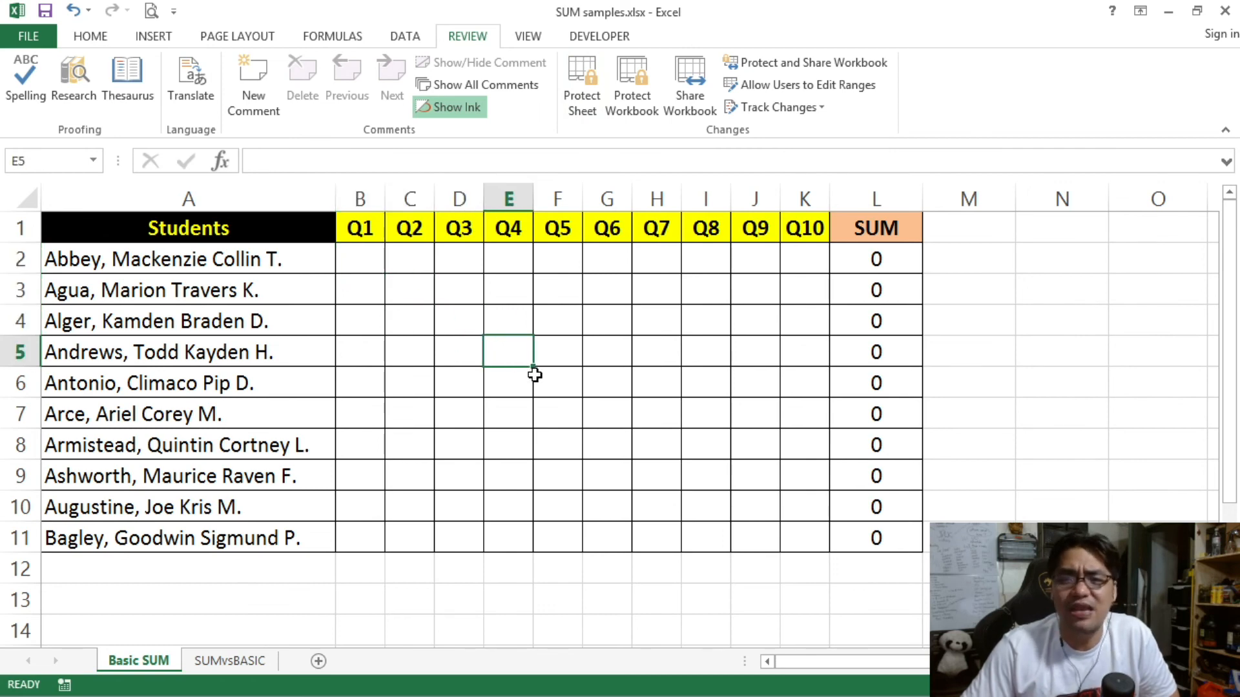